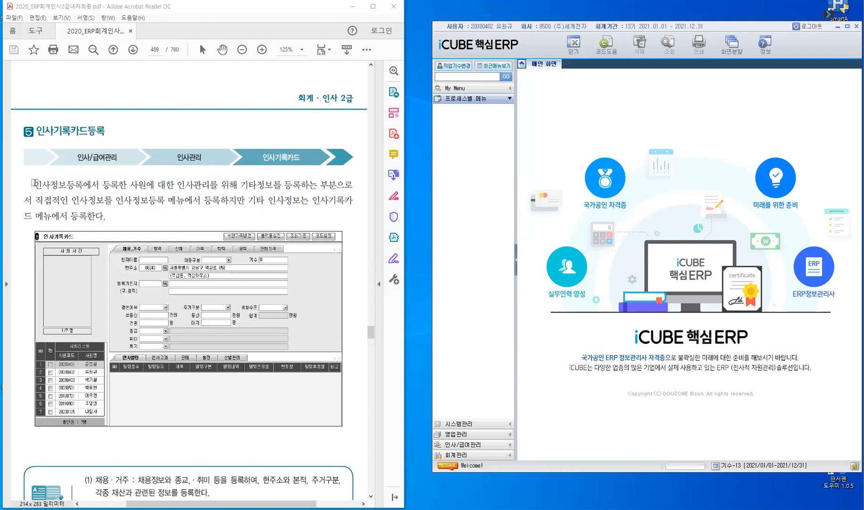
Highlight 인사정보등록 in the PDF guide, then expand 인사/급여관리 and its 인사관리 folder in the ERP menu
{"action": "mouse_move", "coordinate": [33, 188]}
{"action": "left_mouse_down"}
{"action": "mouse_move", "coordinate": [79, 187]}
{"action": "mouse_move", "coordinate": [66, 192]}
{"action": "left_mouse_up"}
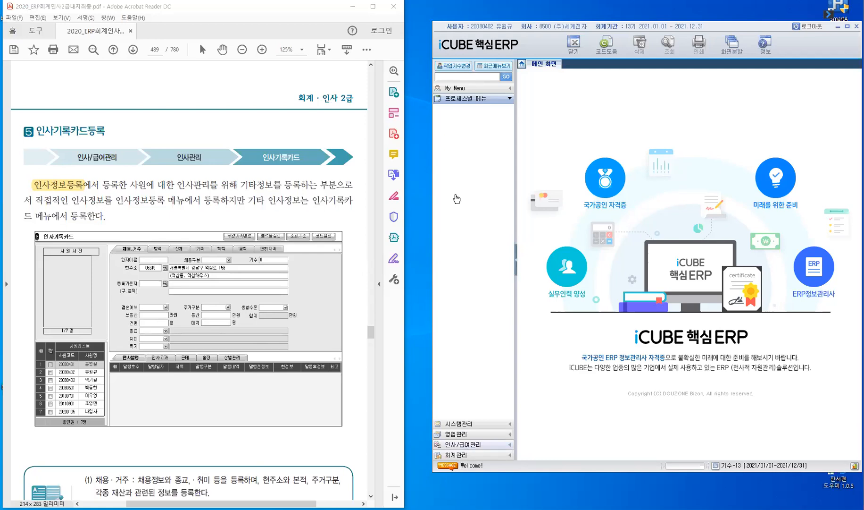
{"action": "left_click", "coordinate": [465, 444]}
{"action": "left_click", "coordinate": [469, 147]}
{"action": "left_click", "coordinate": [469, 150]}
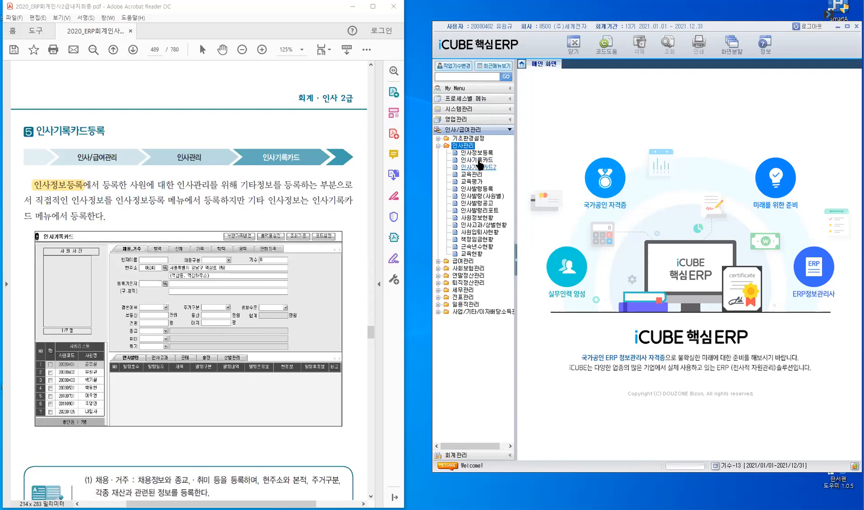
Open the 인사기록카드 screen from the 인사관리 menu to show the seven-employee list
{"action": "left_click", "coordinate": [478, 159]}
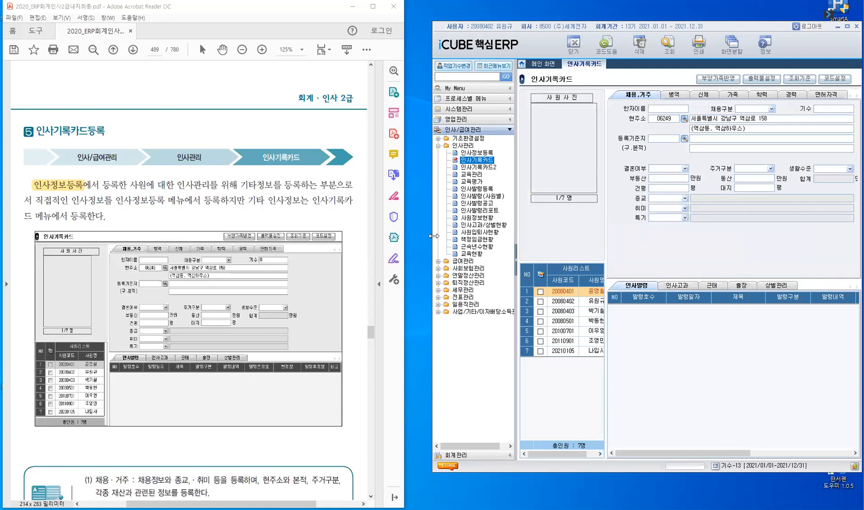
Widen the ERP window leftward and collapse the menu tree so the record card fills the space
{"action": "left_click_drag", "start_coordinate": [424, 232], "coordinate": [411, 229]}
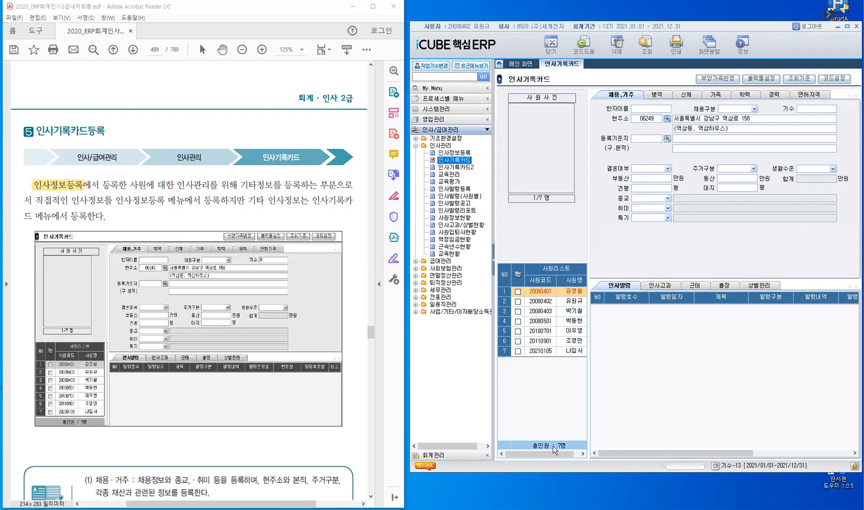
{"action": "left_click", "coordinate": [501, 227]}
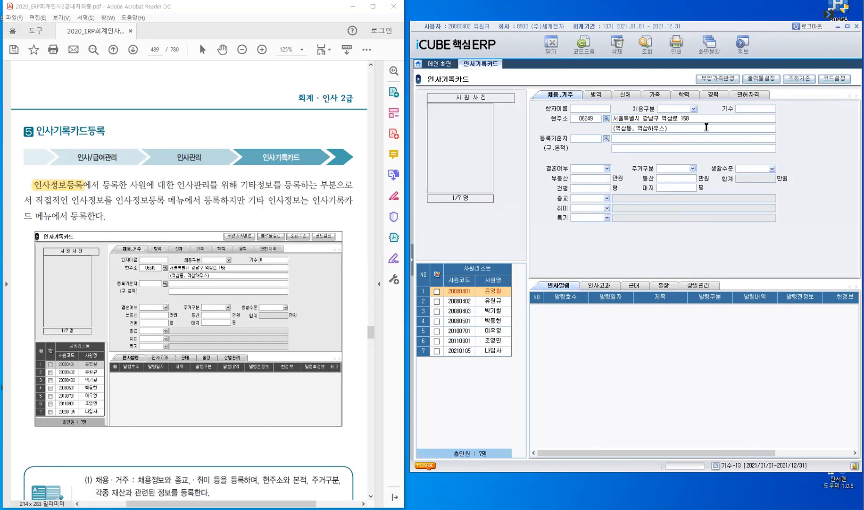
Review the 병역 and 신체 sections of the record card, ending on the 가족 family grid
{"action": "left_click", "coordinate": [596, 94]}
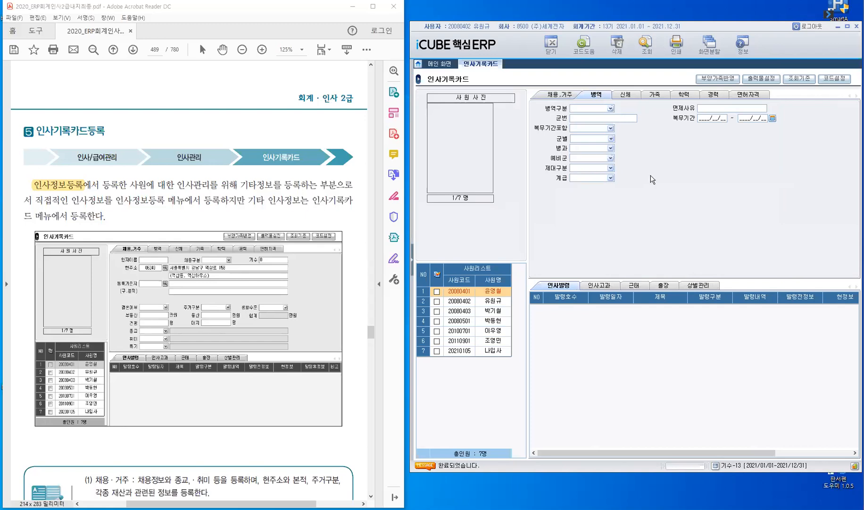
{"action": "left_click", "coordinate": [626, 95]}
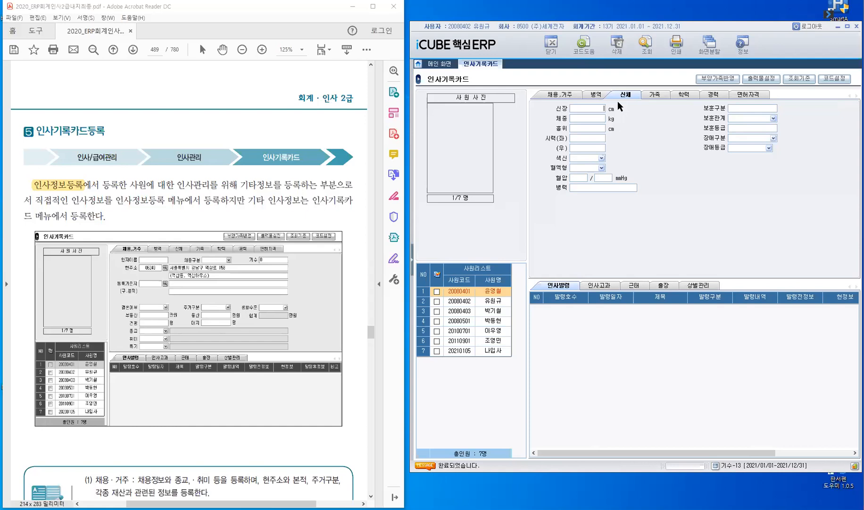
{"action": "left_click", "coordinate": [657, 94]}
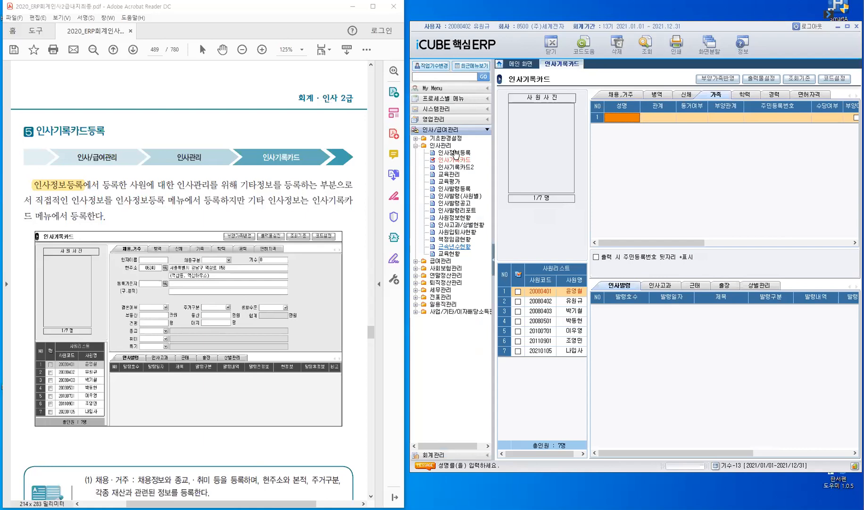
Open 인사정보등록 as a second screen, check an employee's 급여정보, and dismiss the save prompt
{"action": "left_click", "coordinate": [455, 152]}
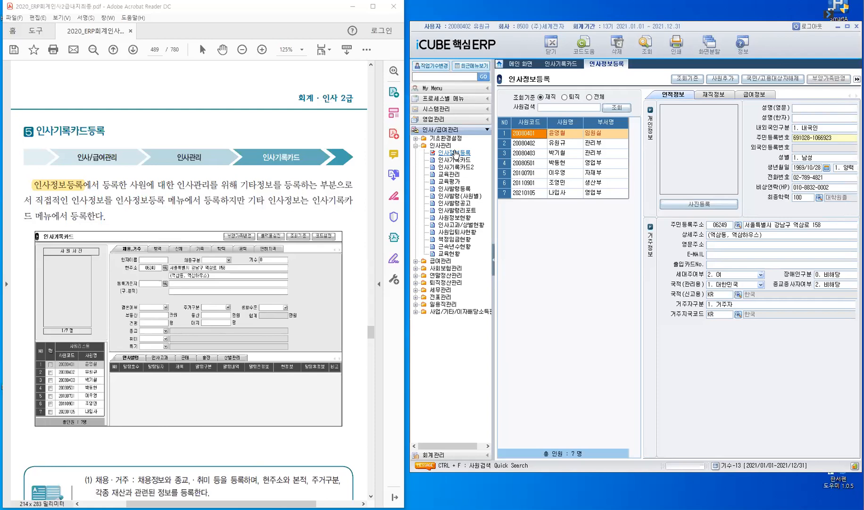
{"action": "left_click", "coordinate": [756, 95]}
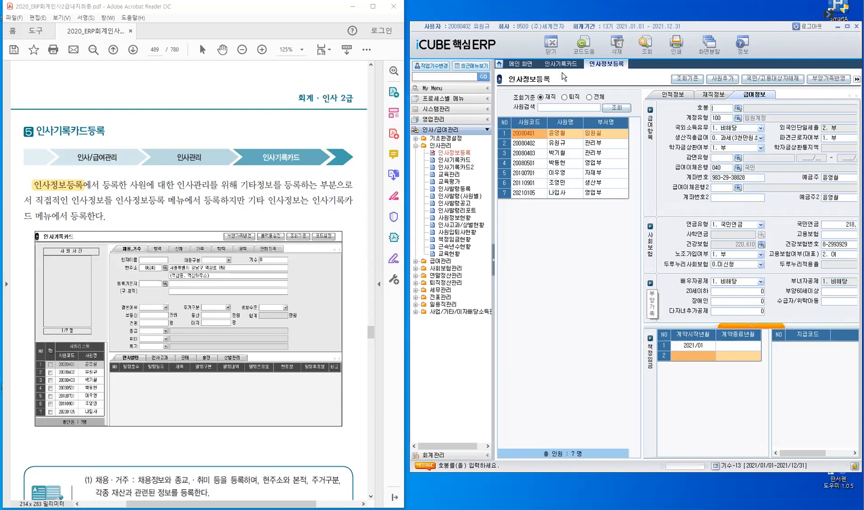
{"action": "left_click", "coordinate": [609, 137]}
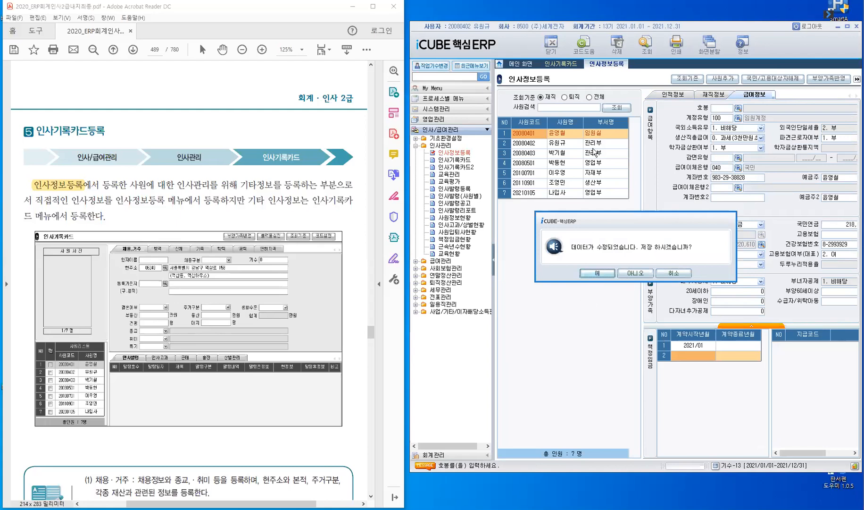
{"action": "left_click", "coordinate": [562, 64]}
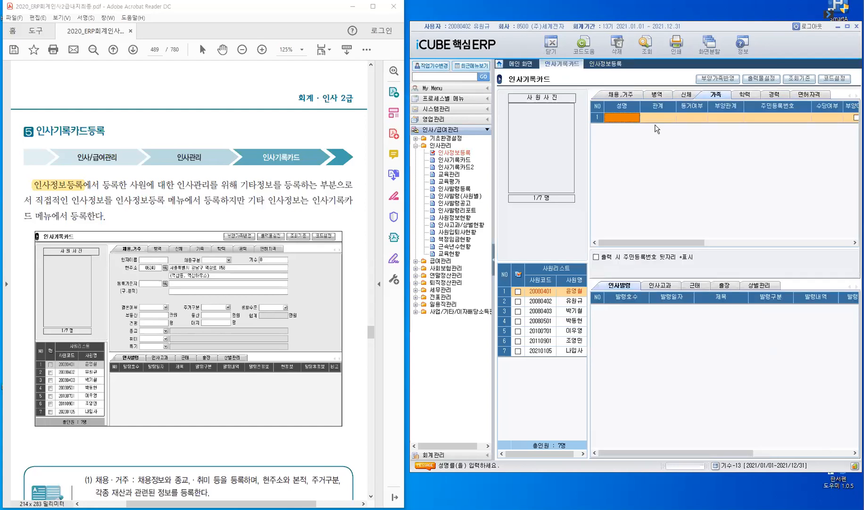
Return to 인사정보등록 to view the first employee's pension, health insurance and dependant details
{"action": "left_click", "coordinate": [655, 129]}
{"action": "left_click", "coordinate": [608, 66]}
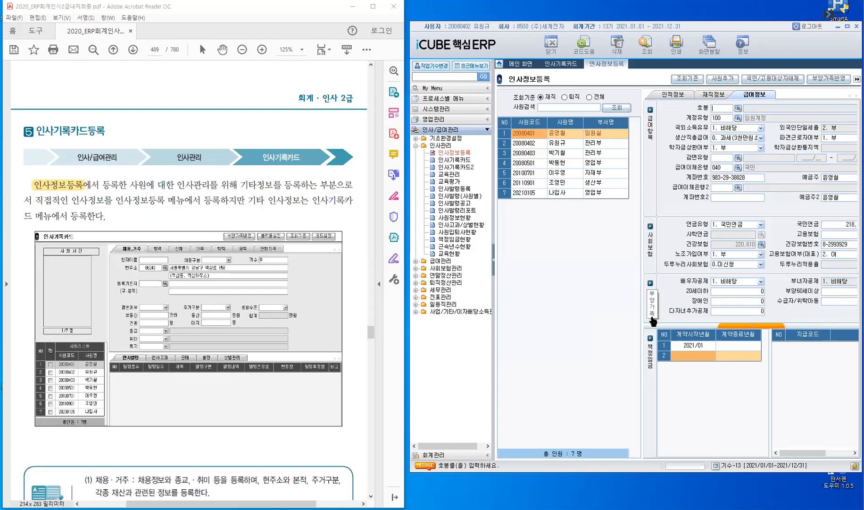
Back on 인사기록카드, hide the menu, resize the employee list, and show the empty 학력 grid
{"action": "left_click", "coordinate": [566, 69]}
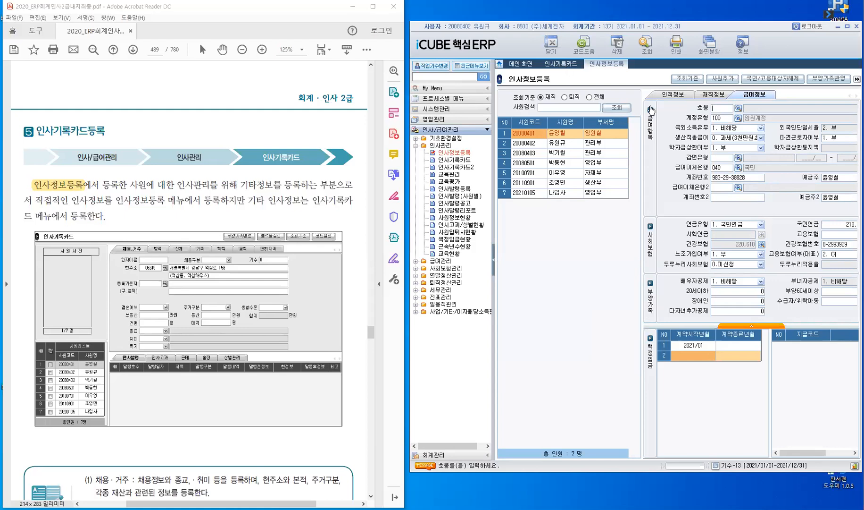
{"action": "left_click", "coordinate": [718, 99]}
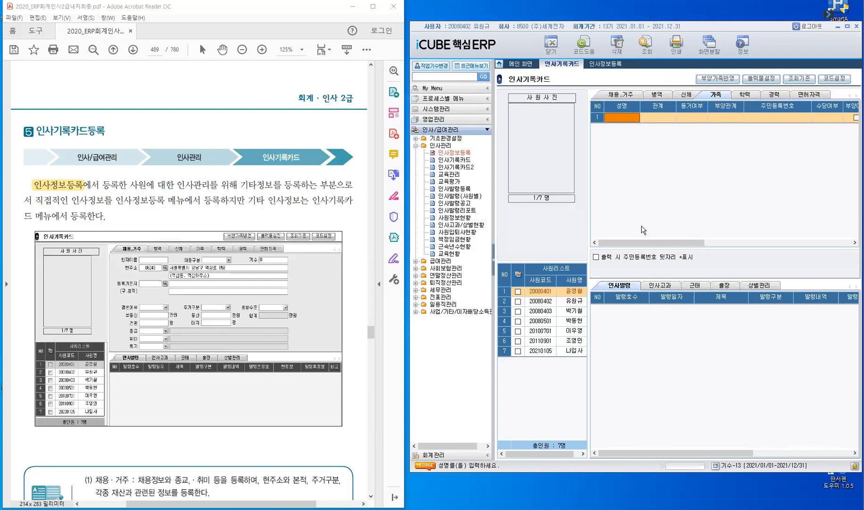
{"action": "left_click", "coordinate": [665, 86]}
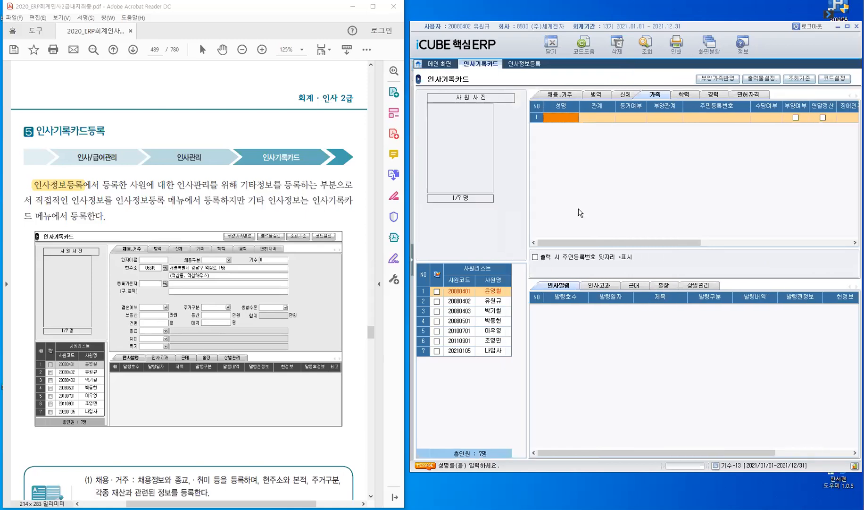
{"action": "left_click", "coordinate": [527, 246]}
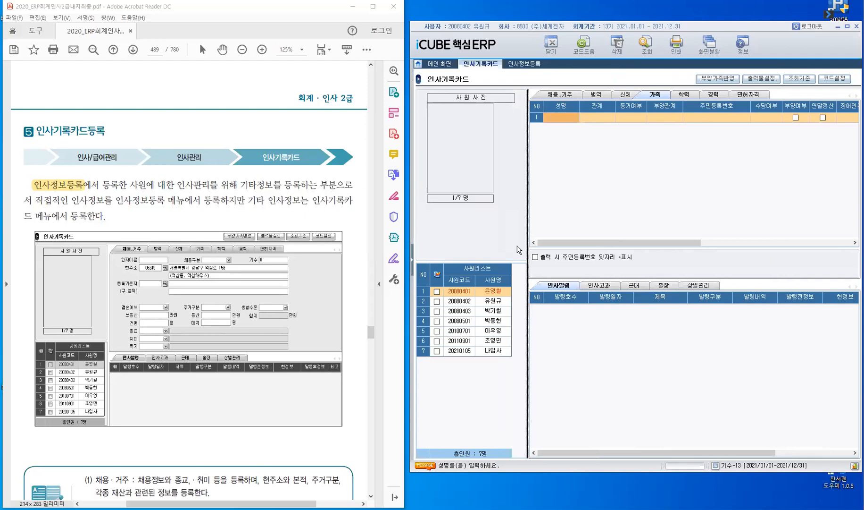
{"action": "left_click_drag", "start_coordinate": [515, 249], "coordinate": [520, 225]}
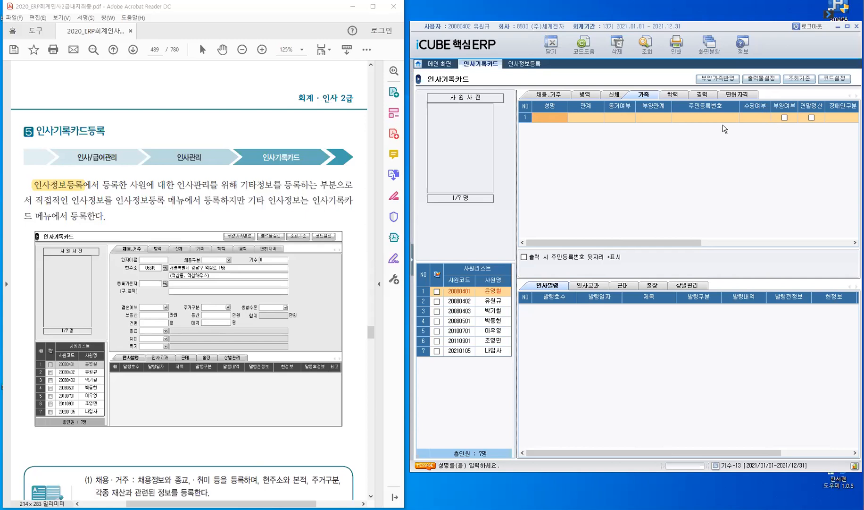
{"action": "left_click", "coordinate": [670, 95]}
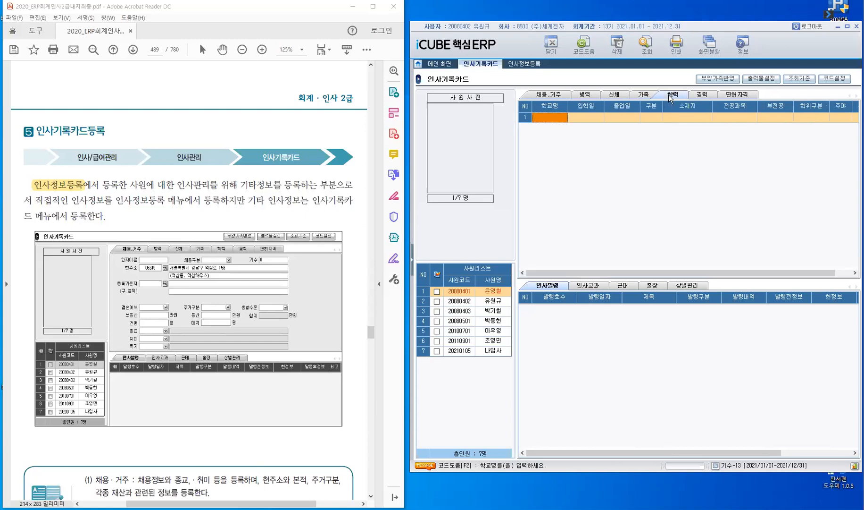
Show the 경력 grid and scroll across its 직장명, 입사일, 퇴사일 and 담당업무 columns
{"action": "left_click", "coordinate": [708, 95]}
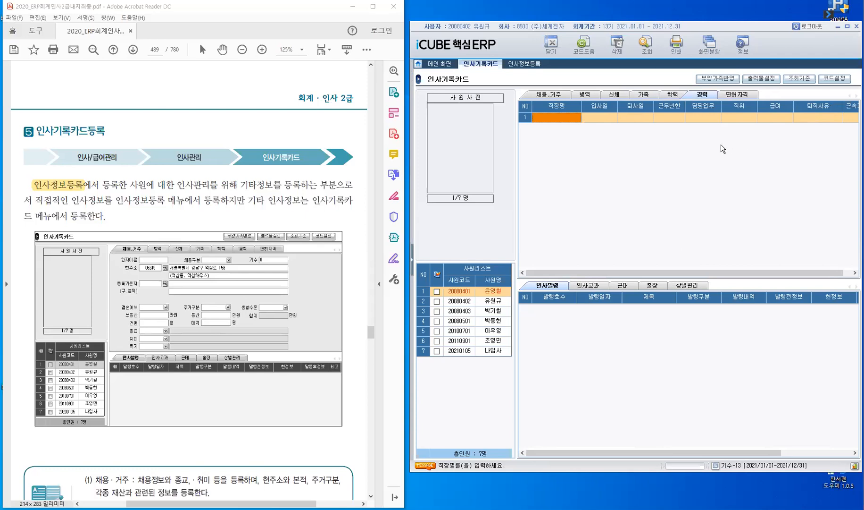
{"action": "left_click_drag", "start_coordinate": [606, 272], "coordinate": [698, 257]}
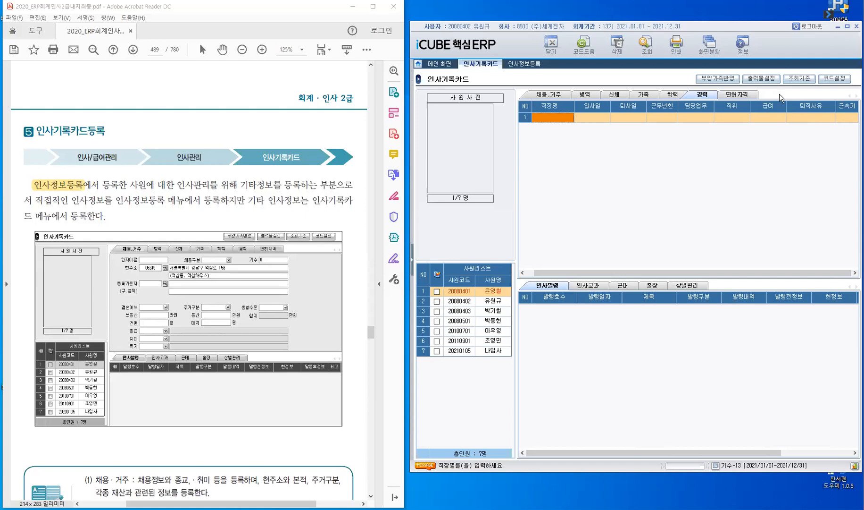
Show the 면허자격 licence grid, then check 발령 and 인사고과 appraisal records in the lower section
{"action": "left_click", "coordinate": [733, 95]}
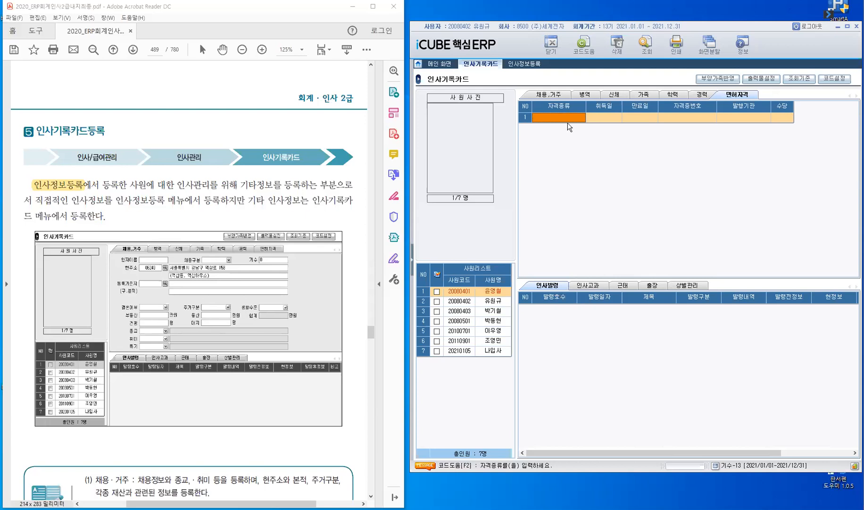
{"action": "left_click", "coordinate": [556, 289]}
{"action": "left_click", "coordinate": [586, 286]}
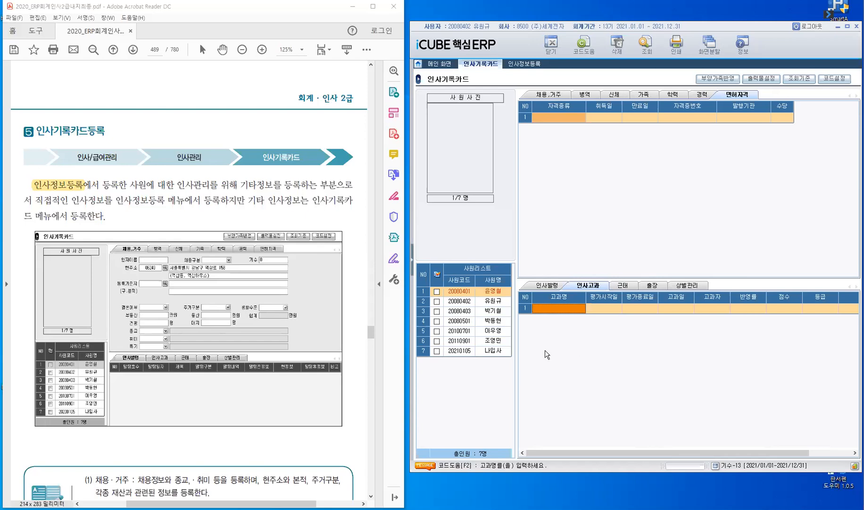
Check the attendance and 출장 records, then display the 상벌관리 grid and scroll it across
{"action": "left_click", "coordinate": [621, 285]}
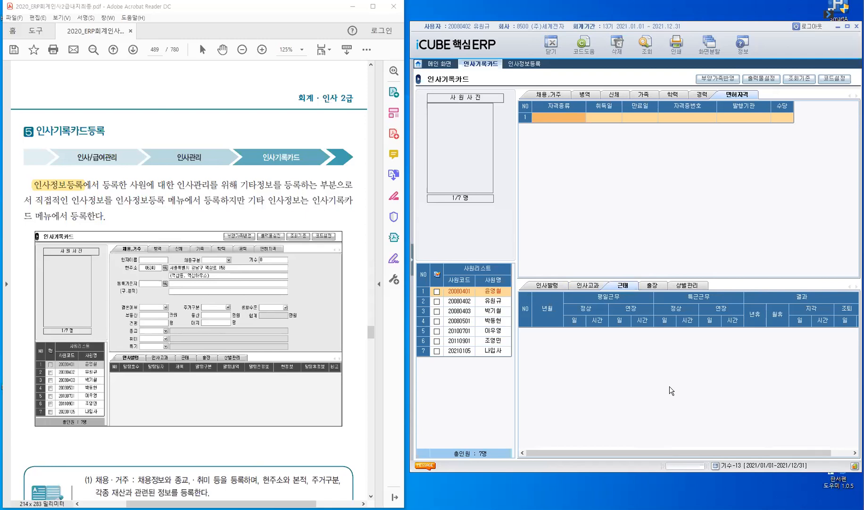
{"action": "left_click", "coordinate": [647, 288]}
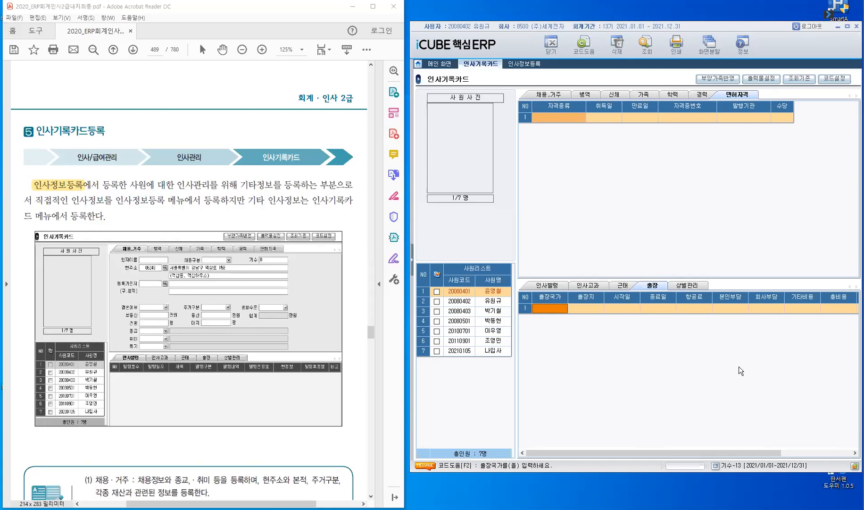
{"action": "left_click", "coordinate": [693, 286]}
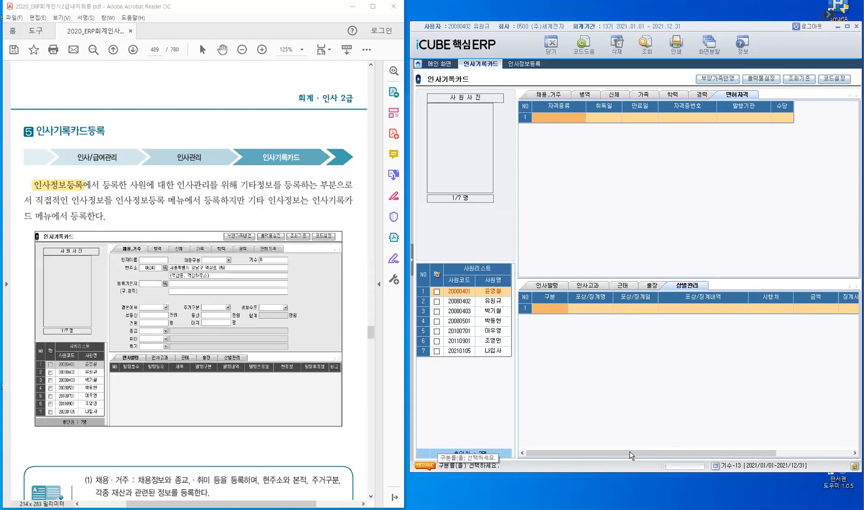
{"action": "scroll", "coordinate": [695, 413], "scroll_direction": "right", "scroll_amount": 3}
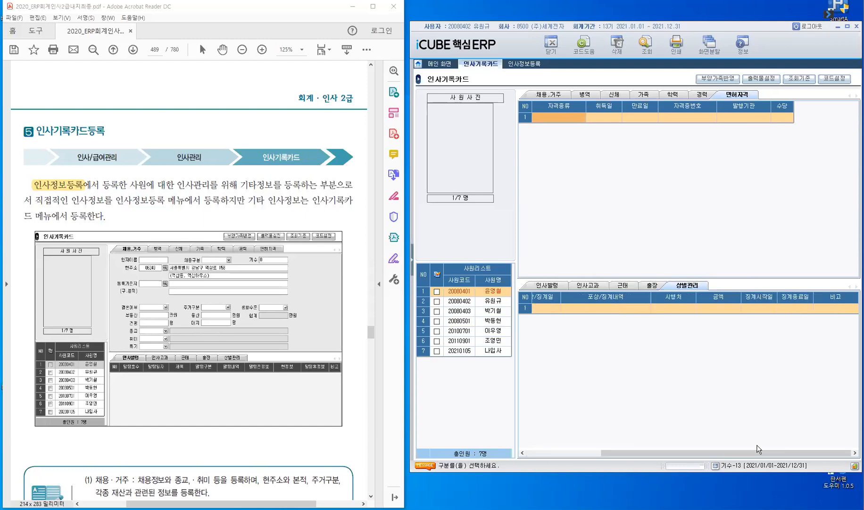
{"action": "left_click_drag", "start_coordinate": [758, 451], "coordinate": [665, 462]}
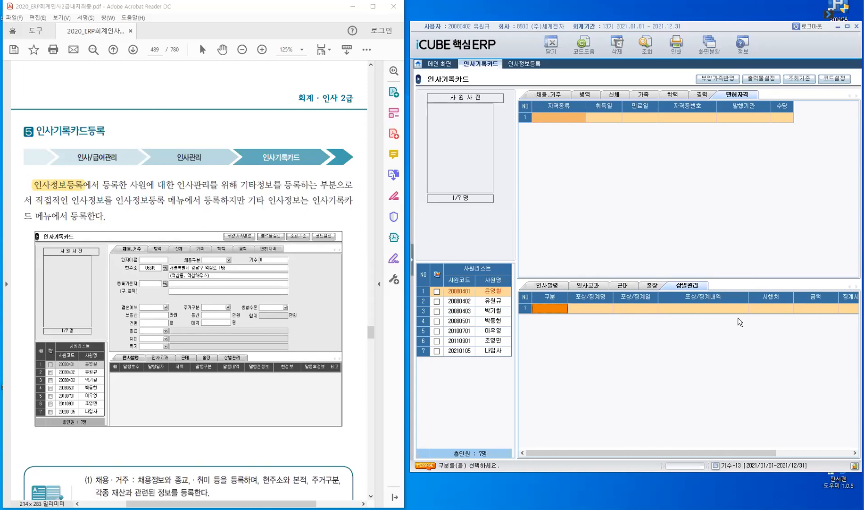
Open 인사기록카드2 from the 인사관리 menu and collapse the menu tree
{"action": "left_click", "coordinate": [413, 262]}
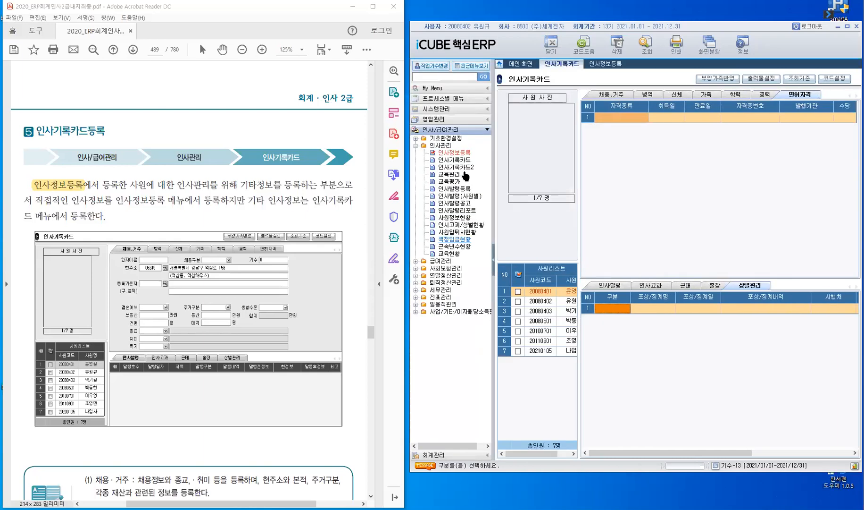
{"action": "left_click", "coordinate": [465, 167]}
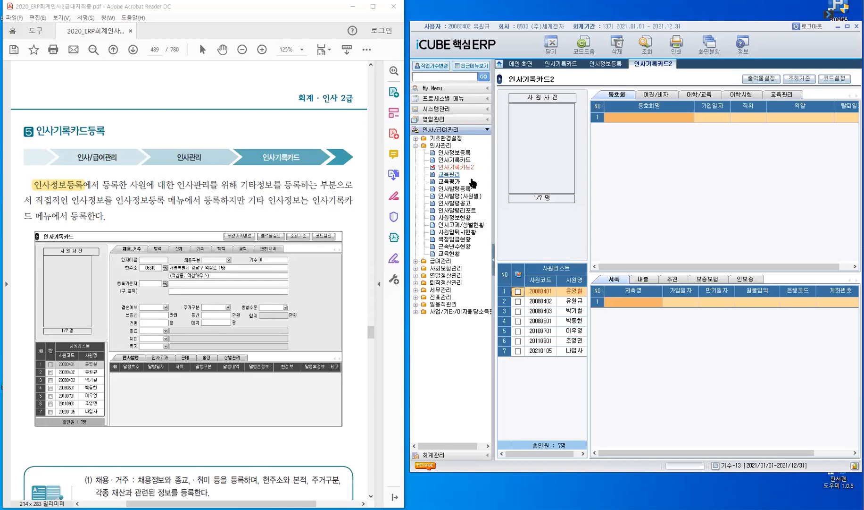
{"action": "left_click", "coordinate": [493, 261]}
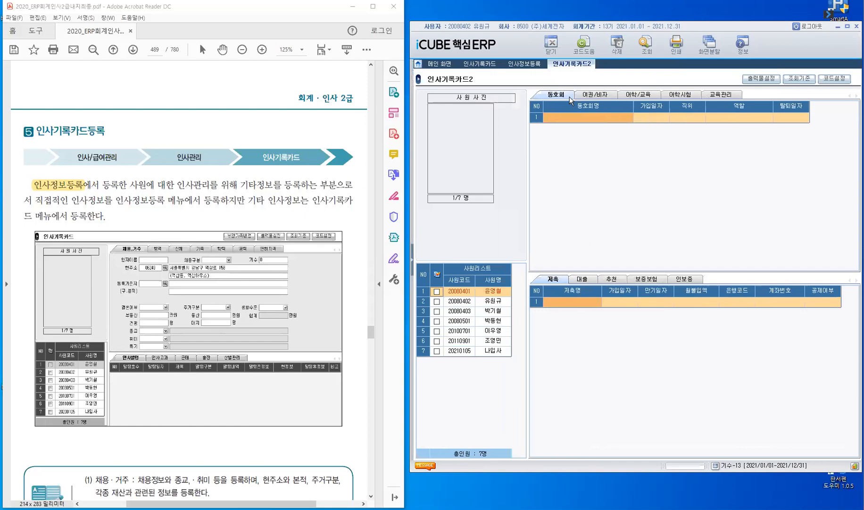
Browse the 여권/비자, 어학/교육, 어학시험 and 교육관리 tabs, ending on 교육관리
{"action": "left_click", "coordinate": [596, 96]}
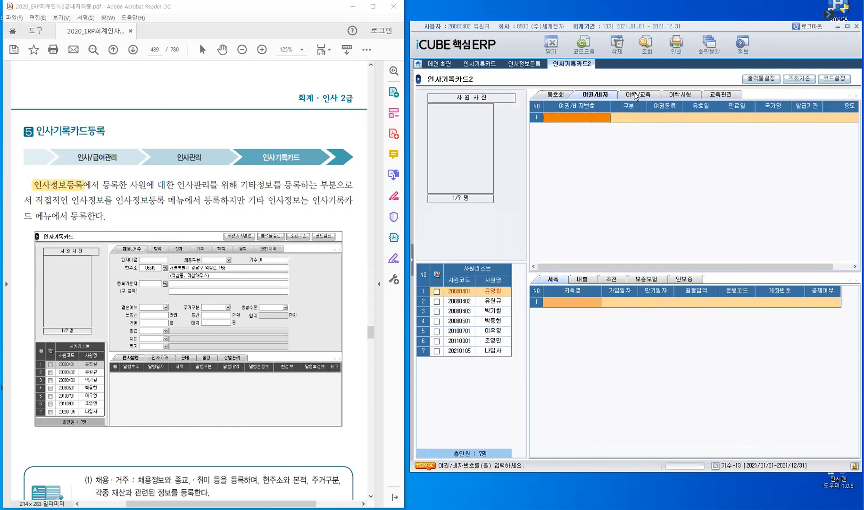
{"action": "left_click", "coordinate": [634, 92]}
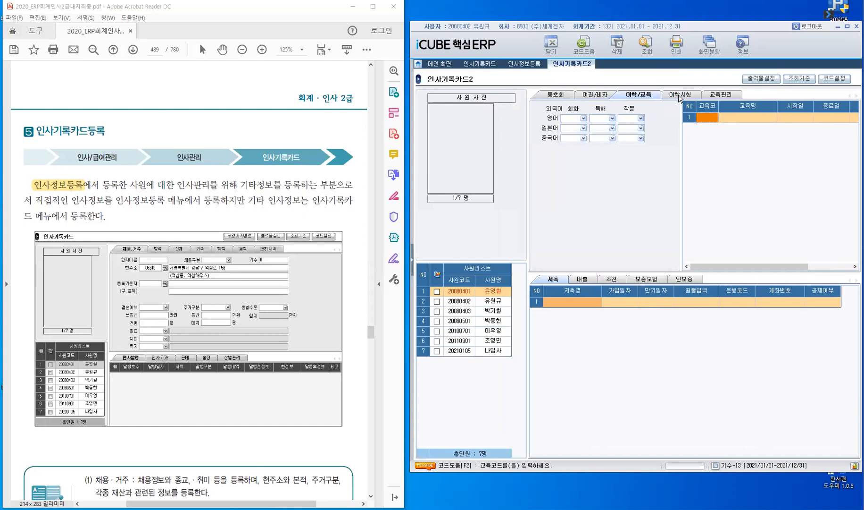
{"action": "left_click", "coordinate": [680, 96]}
{"action": "left_click", "coordinate": [731, 95]}
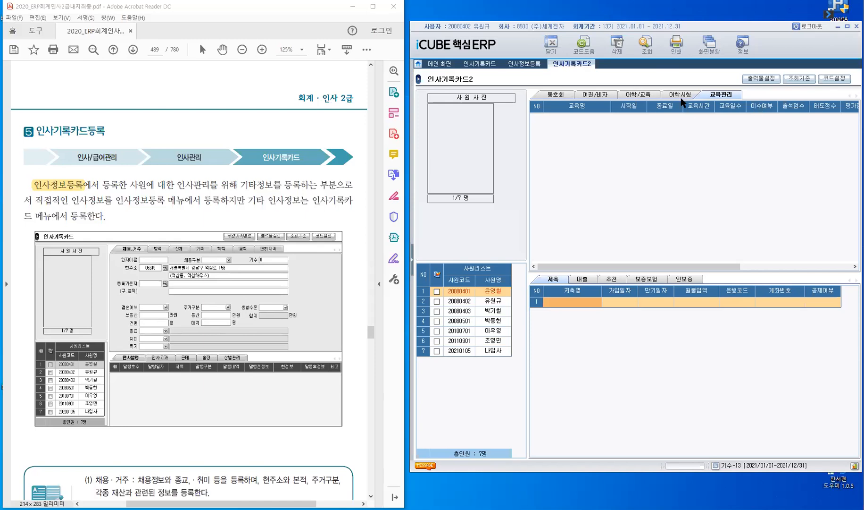
Show the 어학시험 language-exam grid above and the 대출 loan grid below
{"action": "left_click", "coordinate": [698, 94]}
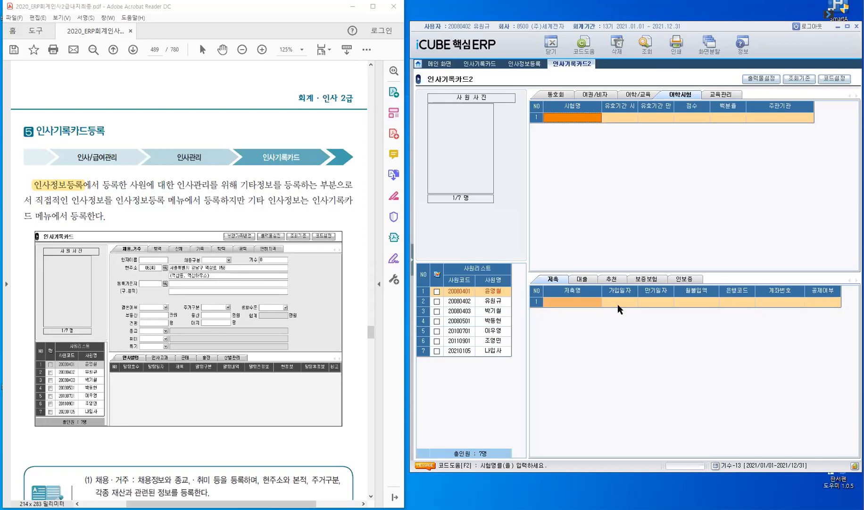
{"action": "left_click", "coordinate": [586, 278]}
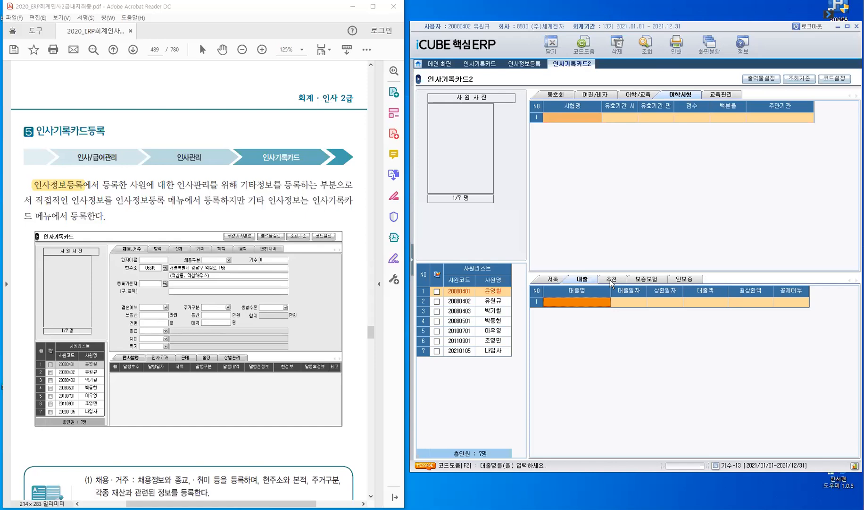
Widen the lower grids and browse 추천, 인보증 and 보증보험, ending on 인보증
{"action": "left_click", "coordinate": [483, 355]}
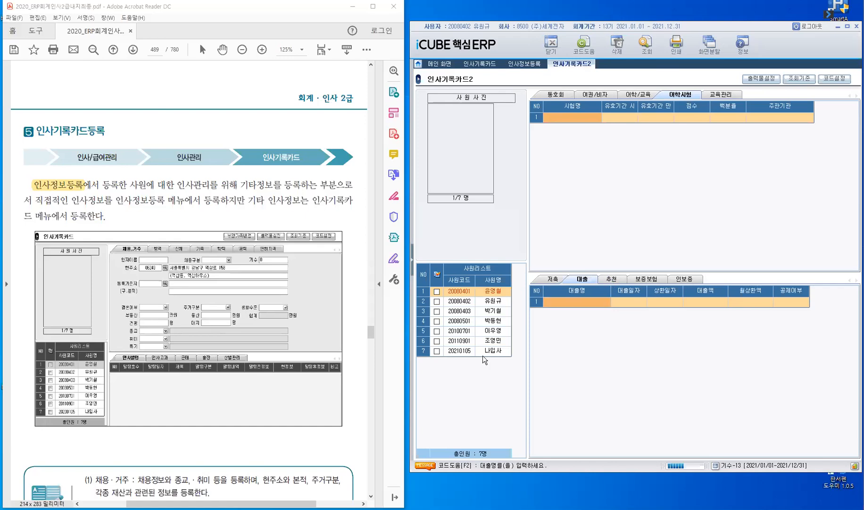
{"action": "left_click", "coordinate": [612, 279]}
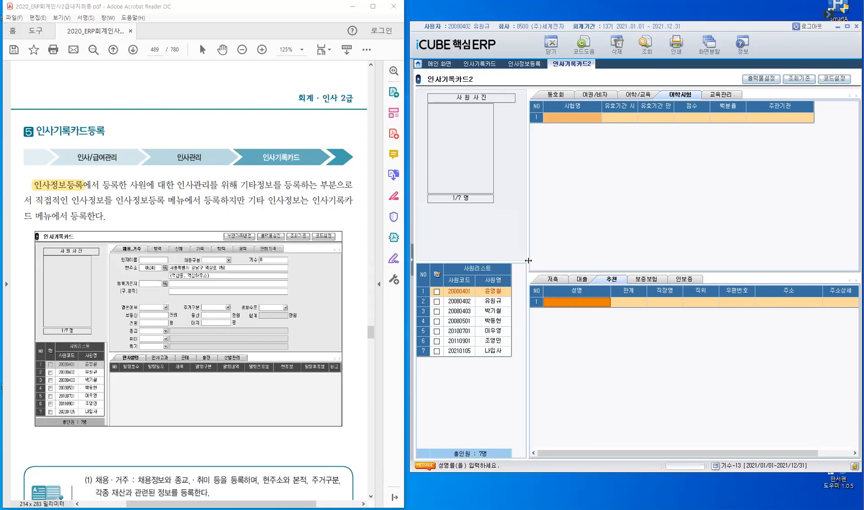
{"action": "mouse_move", "coordinate": [528, 260]}
{"action": "left_mouse_down"}
{"action": "mouse_move", "coordinate": [519, 264]}
{"action": "mouse_move", "coordinate": [528, 274]}
{"action": "left_mouse_up"}
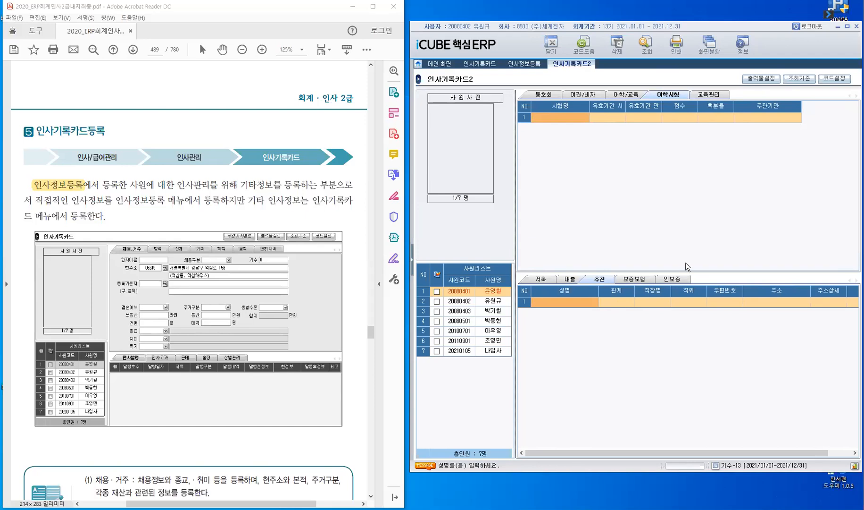
{"action": "left_click", "coordinate": [672, 279]}
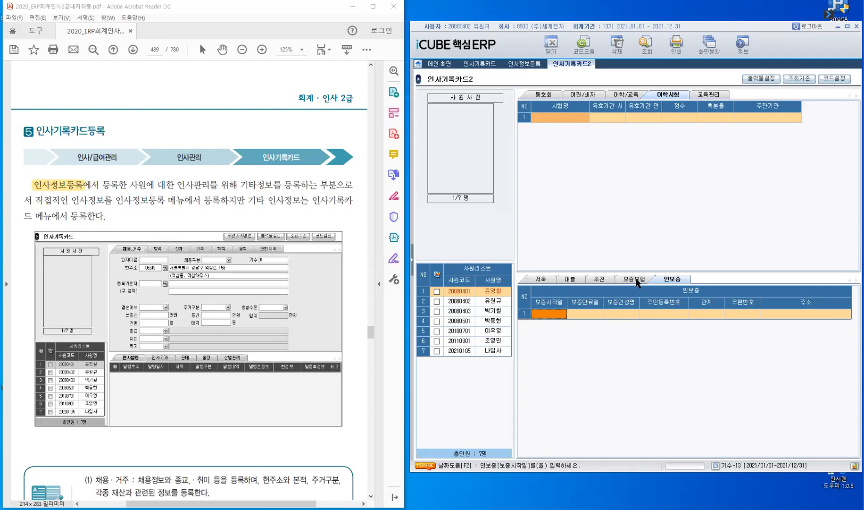
{"action": "left_click", "coordinate": [636, 283]}
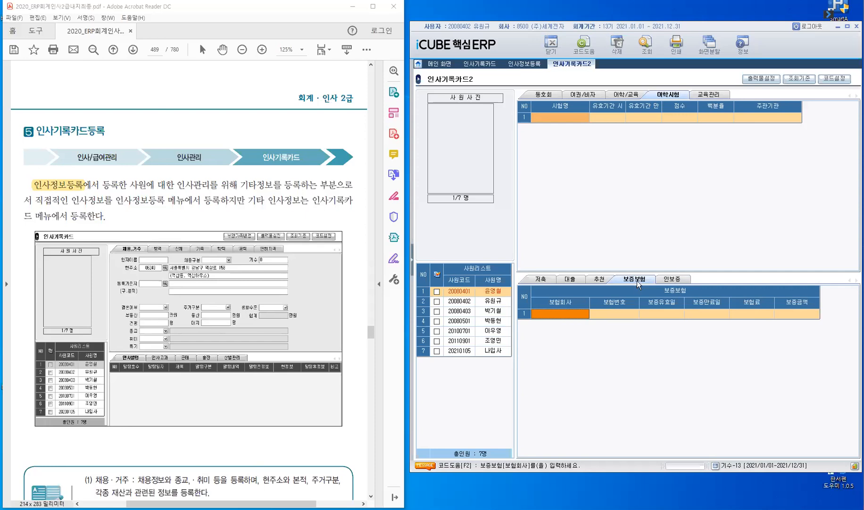
{"action": "left_click", "coordinate": [672, 281]}
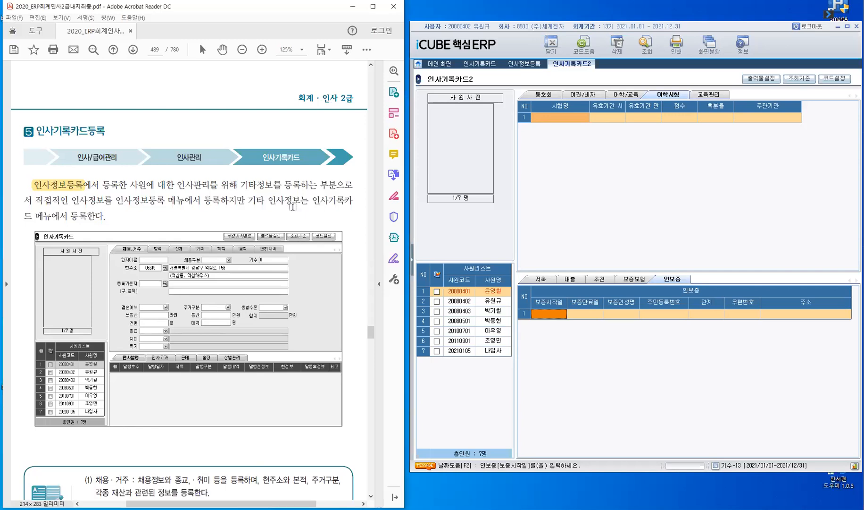
Return to 인사기록카드 and show the second employee's 병역 details
{"action": "scroll", "coordinate": [292, 207], "scroll_direction": "down", "scroll_amount": 10}
{"action": "scroll", "coordinate": [293, 207], "scroll_direction": "down", "scroll_amount": 4}
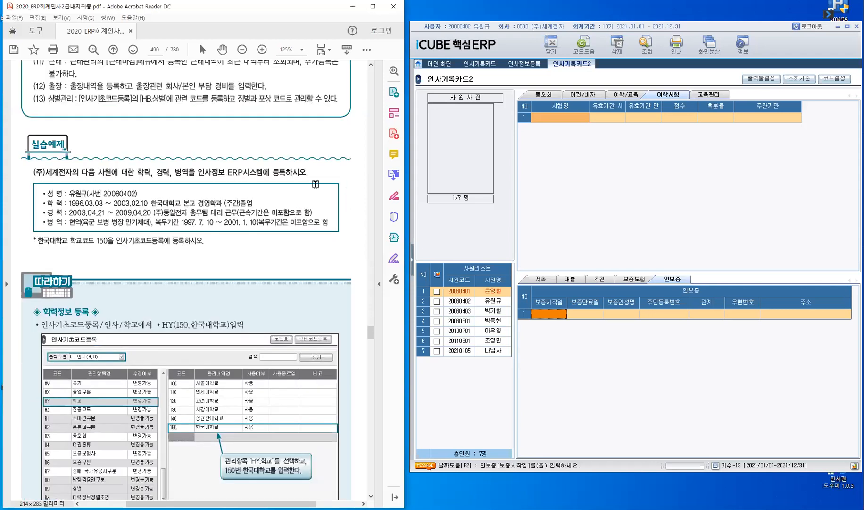
{"action": "scroll", "coordinate": [315, 184], "scroll_direction": "down", "scroll_amount": 2}
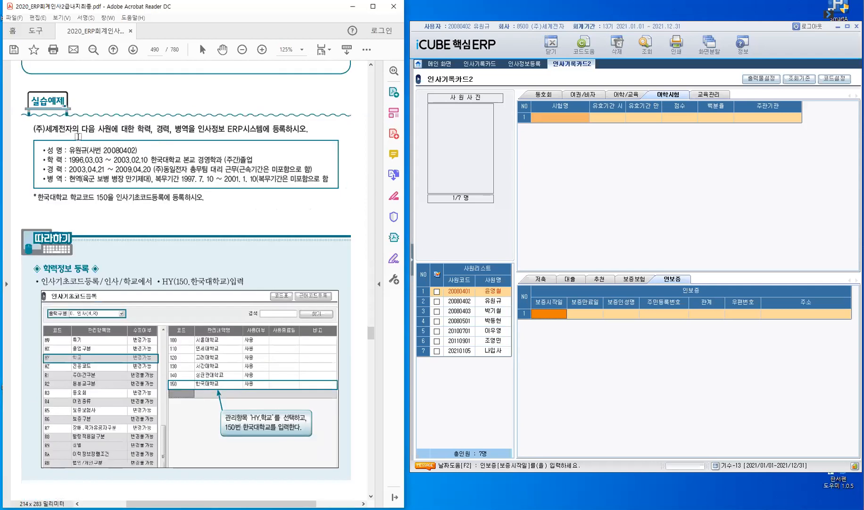
{"action": "left_click_drag", "start_coordinate": [138, 128], "coordinate": [173, 129]}
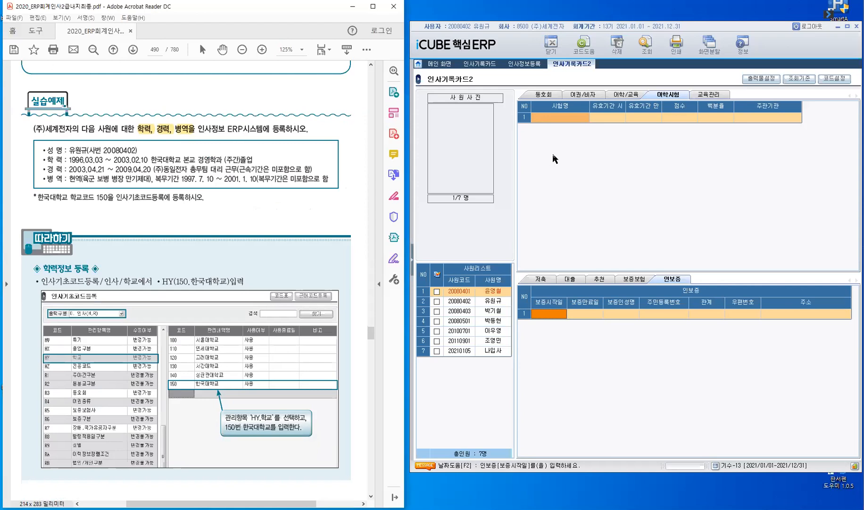
{"action": "left_click", "coordinate": [480, 65]}
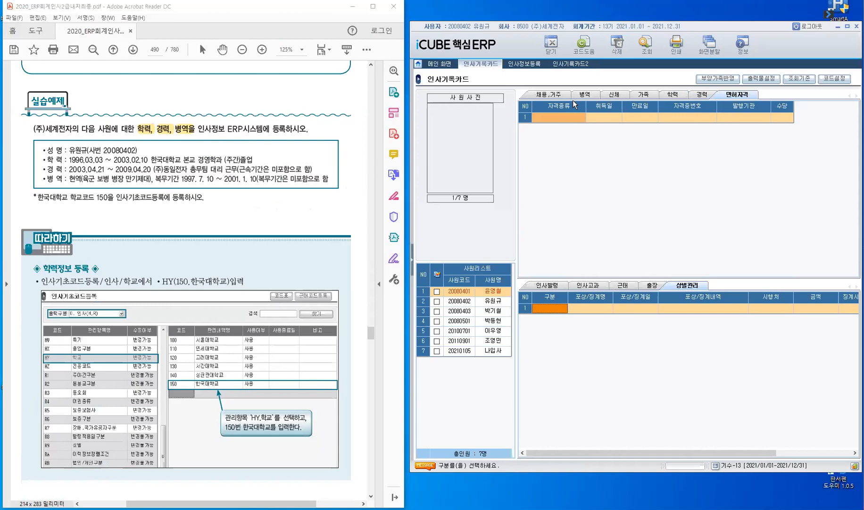
{"action": "left_click", "coordinate": [584, 94]}
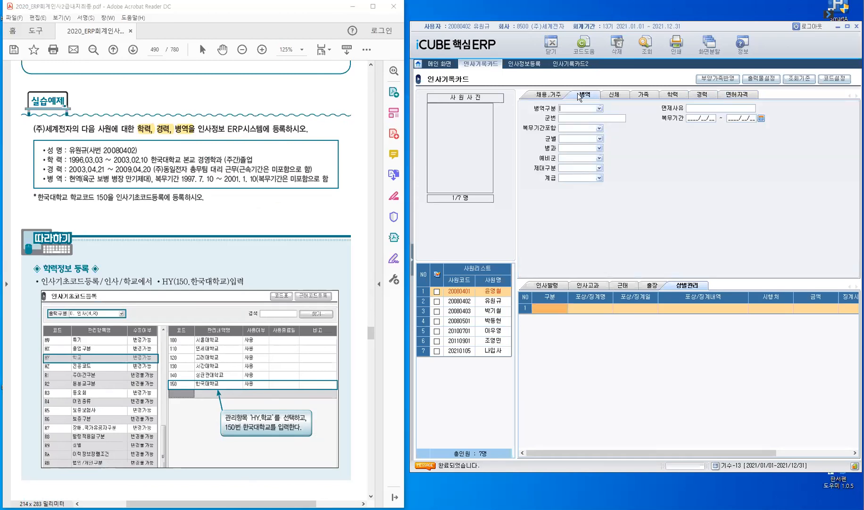
{"action": "left_click", "coordinate": [456, 302]}
{"action": "key", "text": "ctrl"}
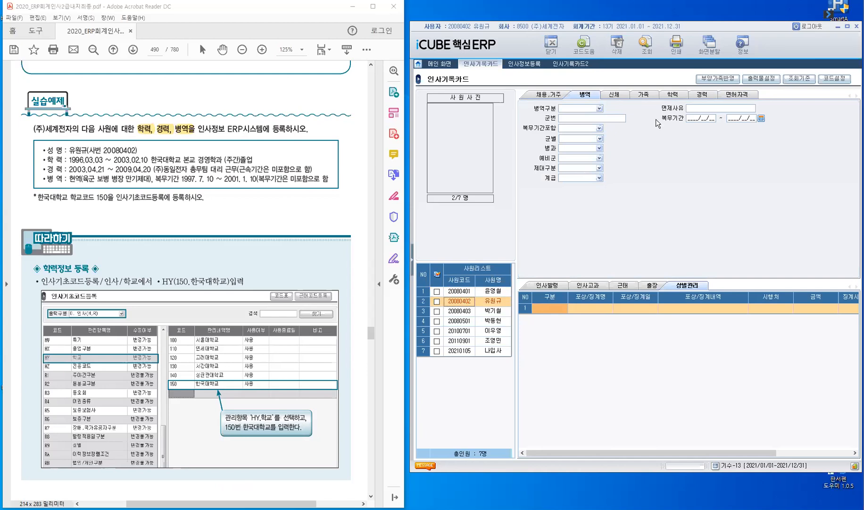
Set 병역구분 to 1. 현역 with service period 1997/07/10 ~ 2001/01/10
{"action": "left_click", "coordinate": [599, 110]}
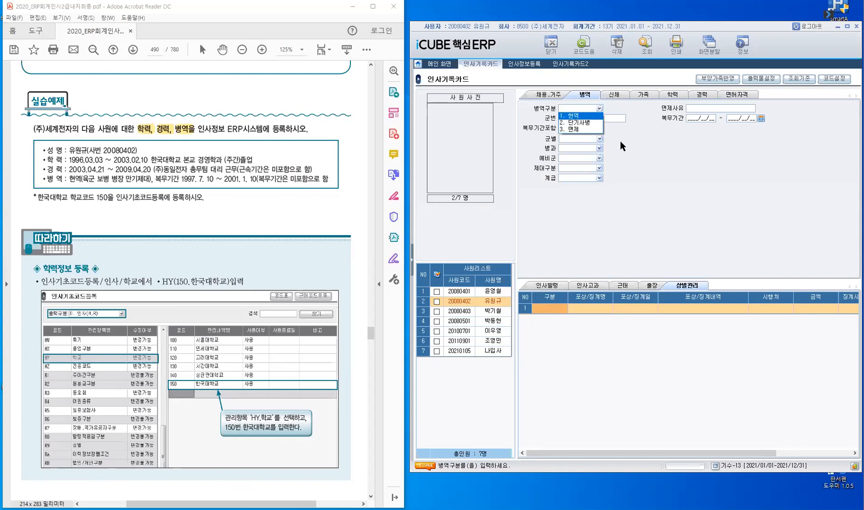
{"action": "left_click", "coordinate": [600, 116]}
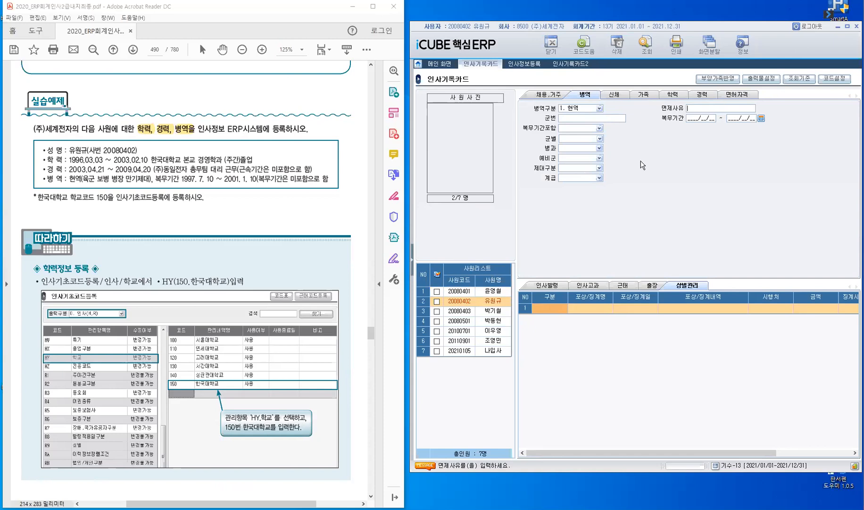
{"action": "left_click", "coordinate": [599, 117]}
{"action": "key", "text": "Return"}
{"action": "type", "text": "1997/07/10 ~ 2001/01/10"}
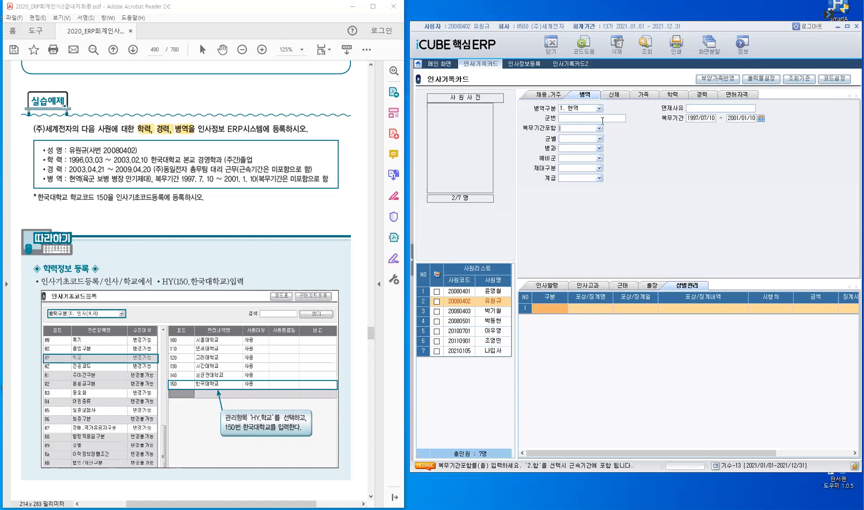
Set 복무기간포함 to 1.안함, 군별 to 1.육군 and 병과 to 1.보병, leaving 예비군 blank
{"action": "left_click", "coordinate": [600, 128]}
{"action": "left_click", "coordinate": [597, 136]}
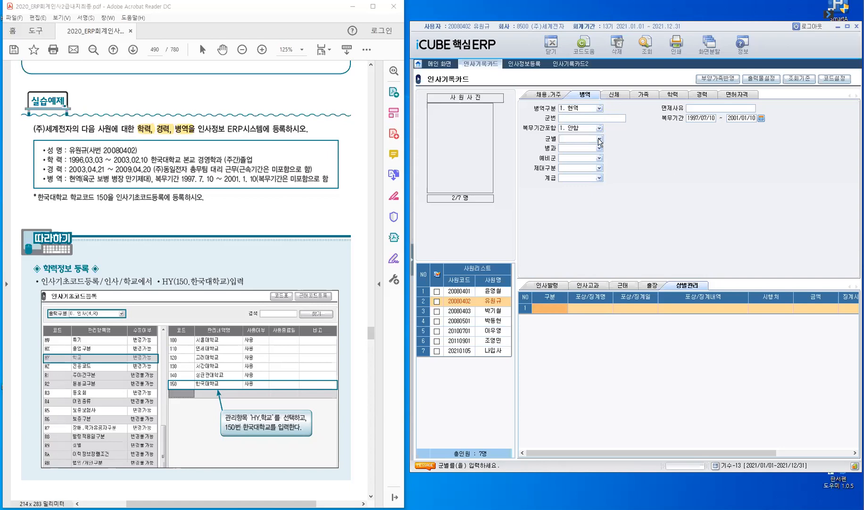
{"action": "left_click", "coordinate": [600, 139]}
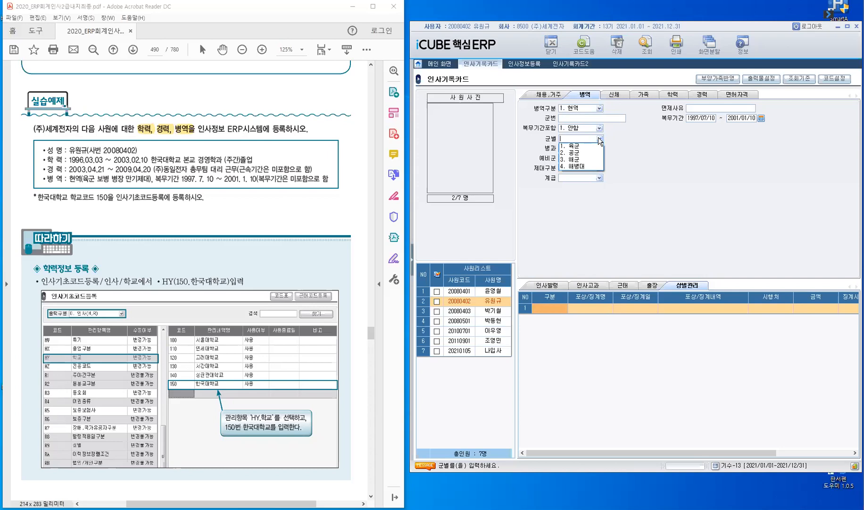
{"action": "left_click", "coordinate": [598, 147]}
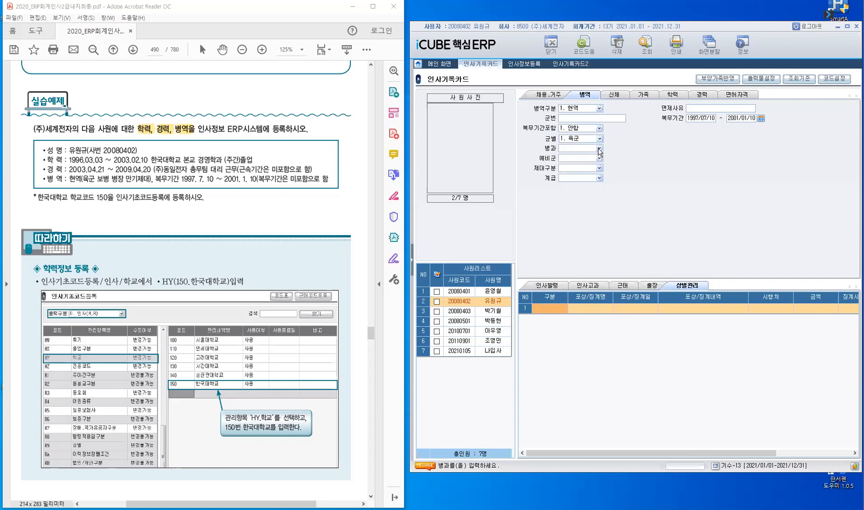
{"action": "left_click", "coordinate": [599, 149]}
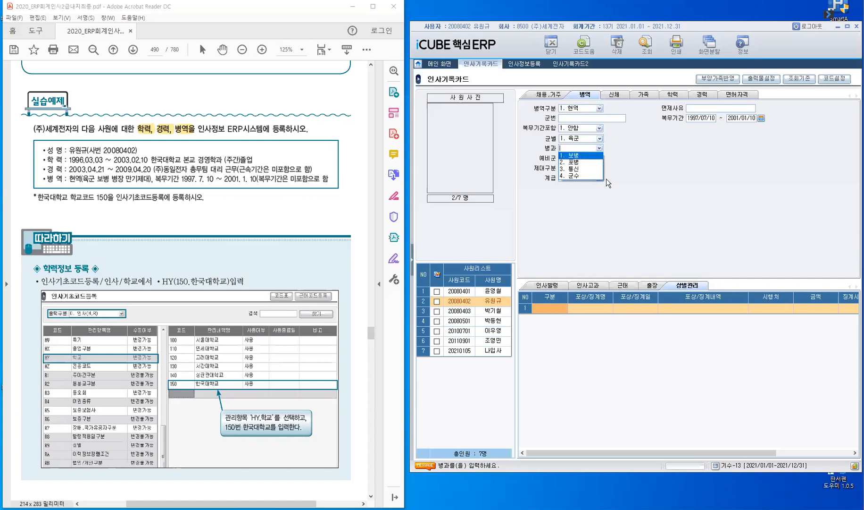
{"action": "left_click", "coordinate": [598, 157]}
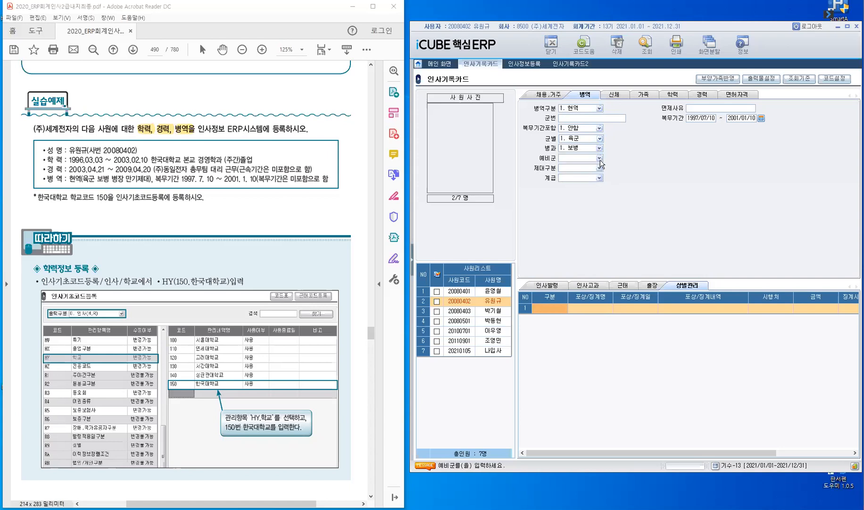
{"action": "left_click", "coordinate": [599, 158]}
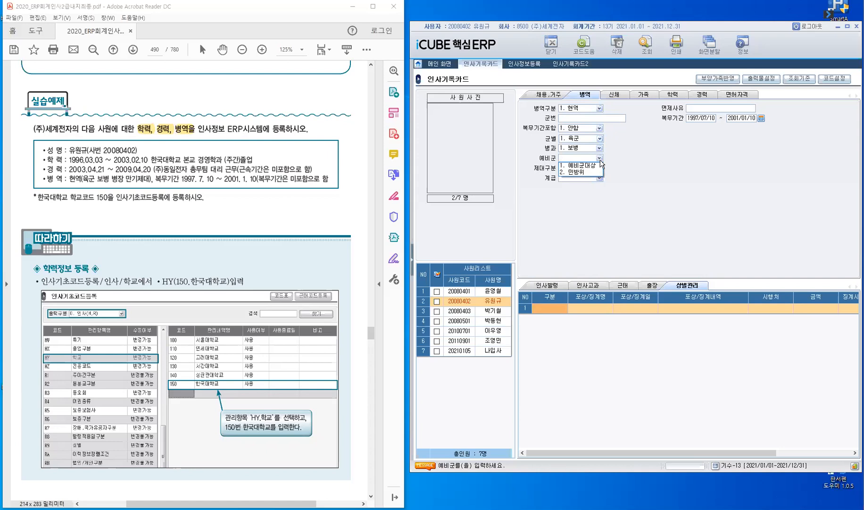
{"action": "key", "text": "Down"}
{"action": "left_click", "coordinate": [632, 182]}
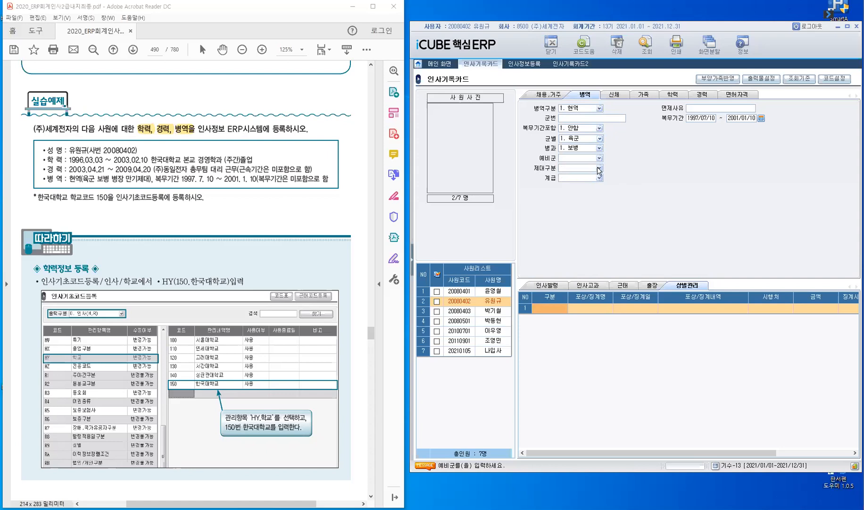
Set 제대구분 to 1.만기제대 and rank 13.병장, then show the 학력 tab
{"action": "left_click", "coordinate": [599, 168]}
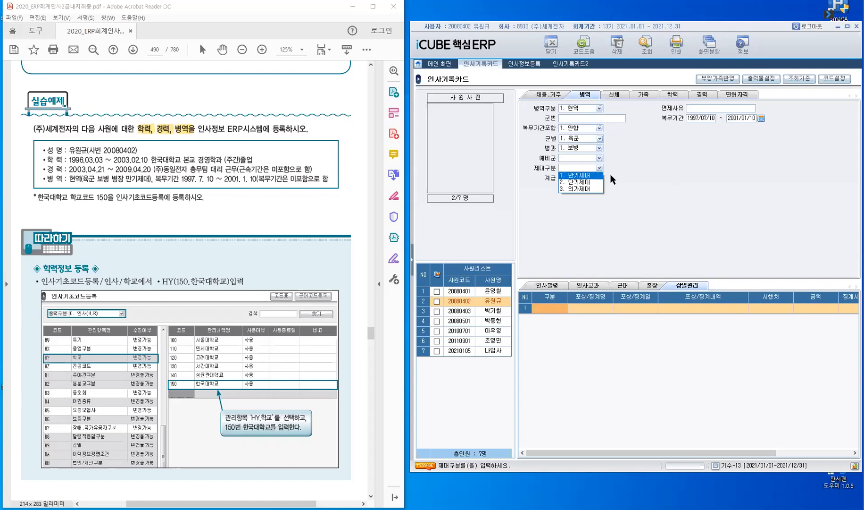
{"action": "left_click", "coordinate": [598, 176]}
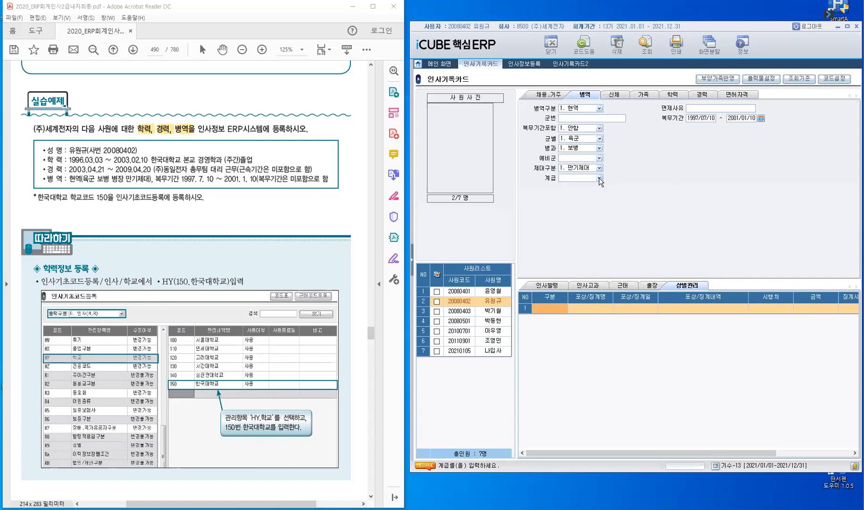
{"action": "left_click", "coordinate": [599, 178]}
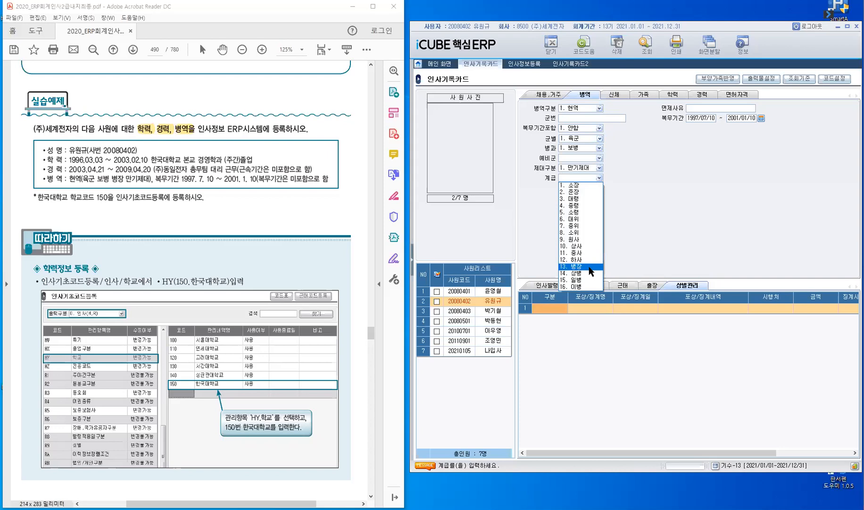
{"action": "left_click", "coordinate": [576, 266]}
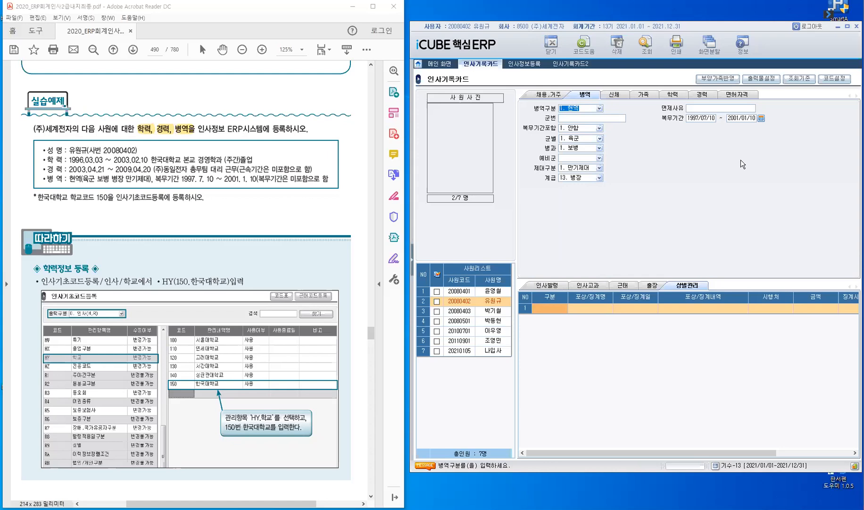
{"action": "left_click", "coordinate": [676, 96]}
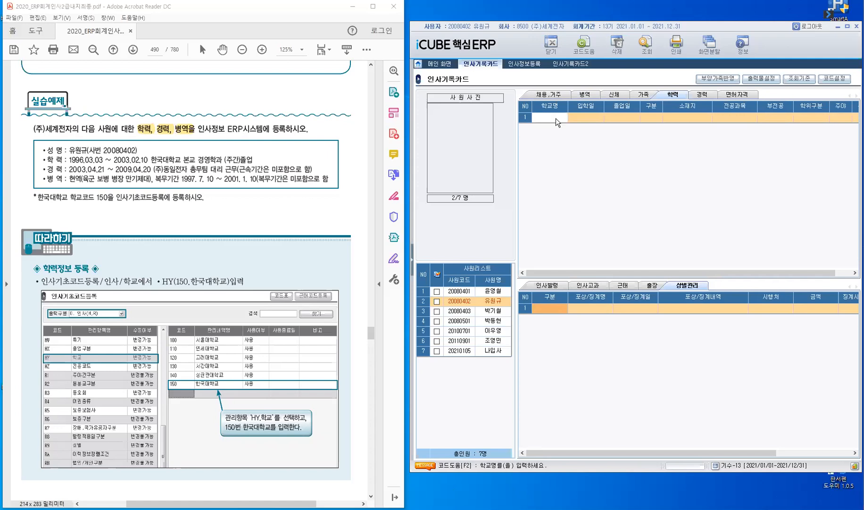
Check the school code list from 학교명, then open the 코드설정 window
{"action": "key", "text": "F2"}
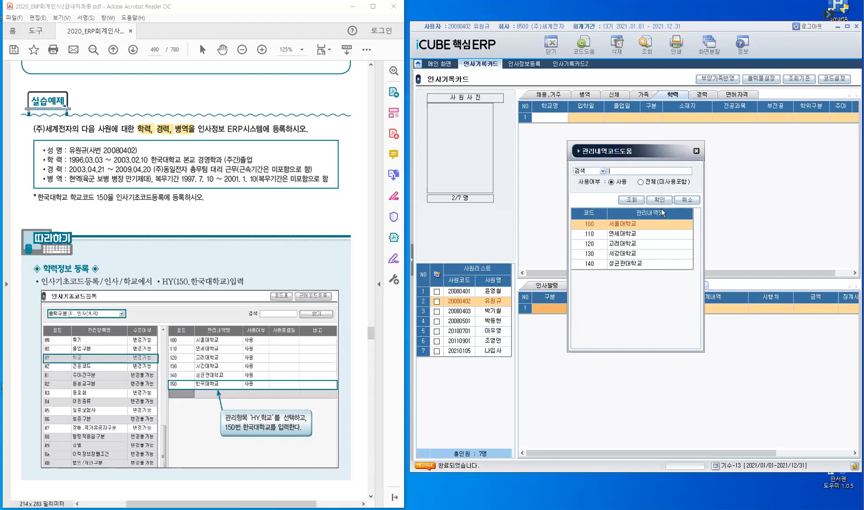
{"action": "left_click", "coordinate": [697, 152]}
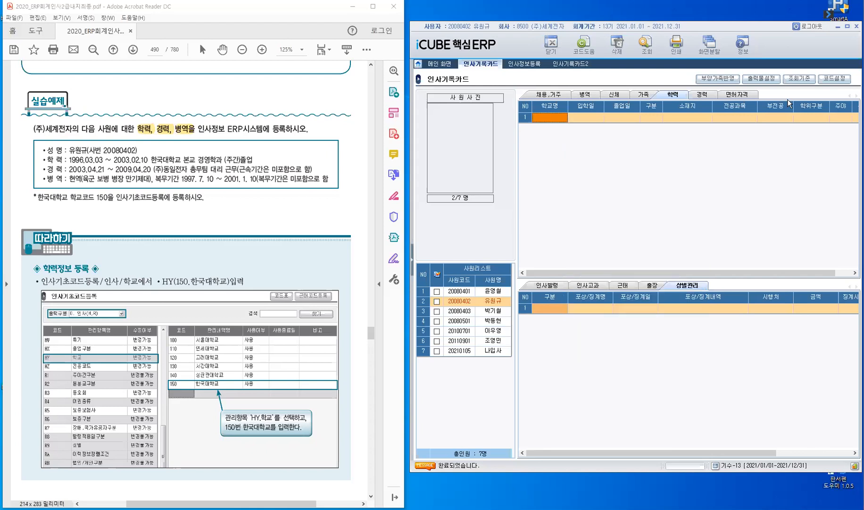
{"action": "left_click", "coordinate": [838, 80]}
{"action": "left_click", "coordinate": [837, 80]}
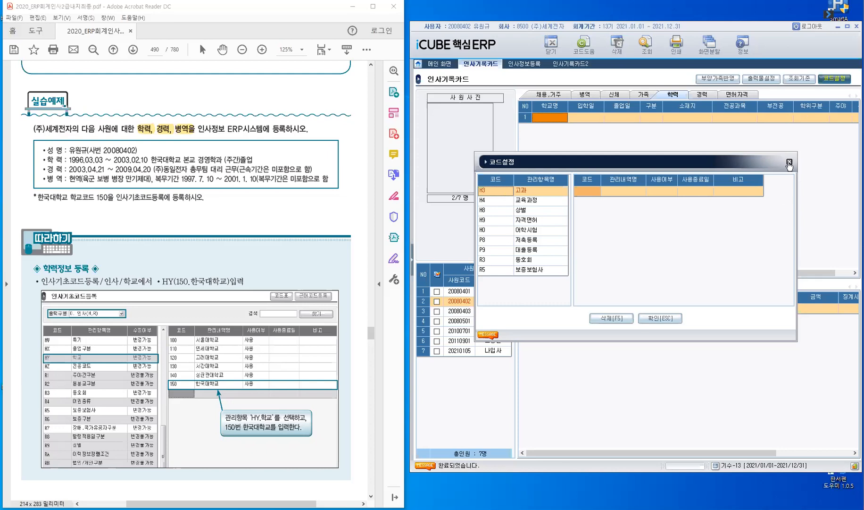
Close 코드설정 and open 인사기초코드등록 under 인사/급여관리 > 기초환경설정
{"action": "left_click", "coordinate": [832, 81]}
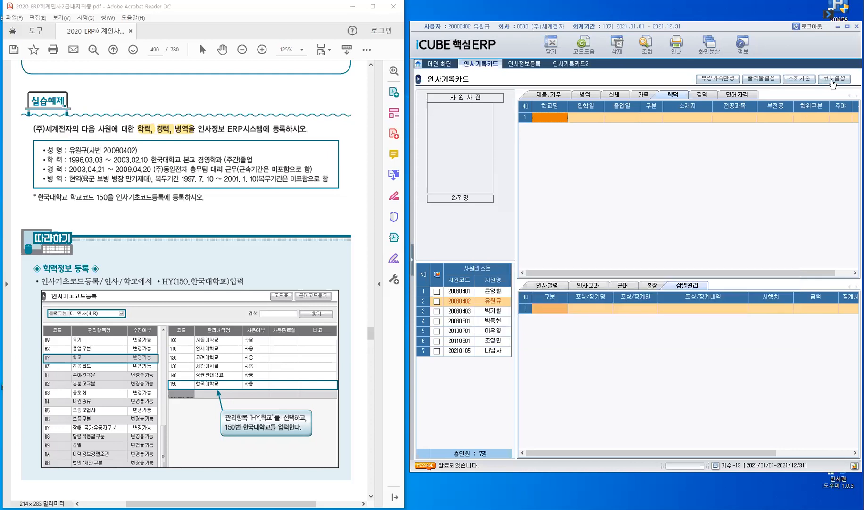
{"action": "key", "text": "ctrl"}
{"action": "left_click", "coordinate": [412, 266]}
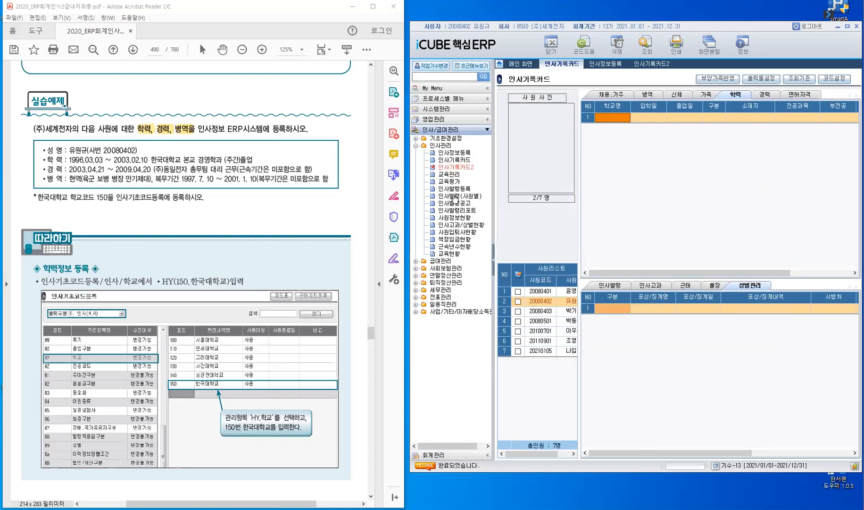
{"action": "left_click", "coordinate": [448, 139]}
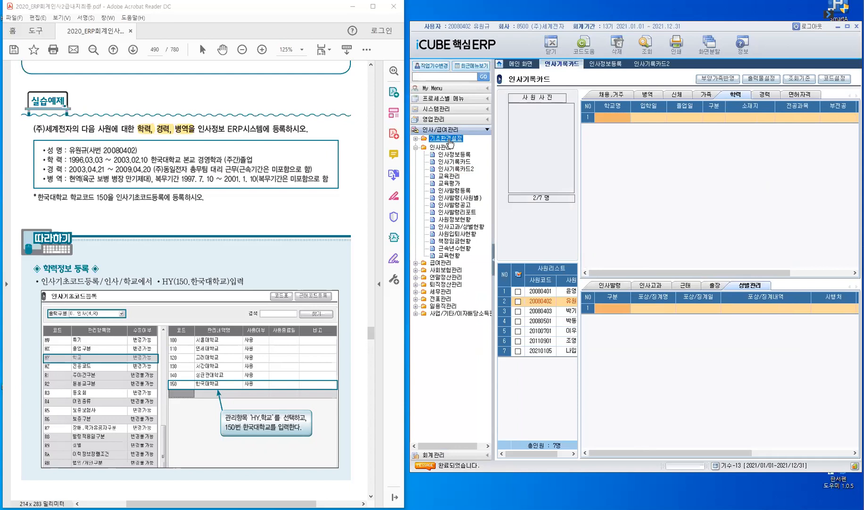
{"action": "left_click", "coordinate": [469, 188]}
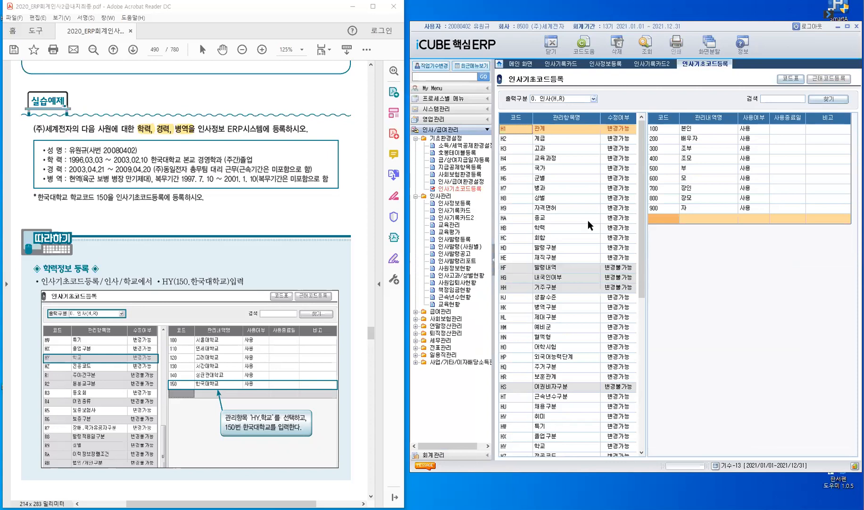
Show the 0. 인사(H,R) code categories and select HY 학교
{"action": "left_click_drag", "start_coordinate": [566, 234], "coordinate": [583, 233]}
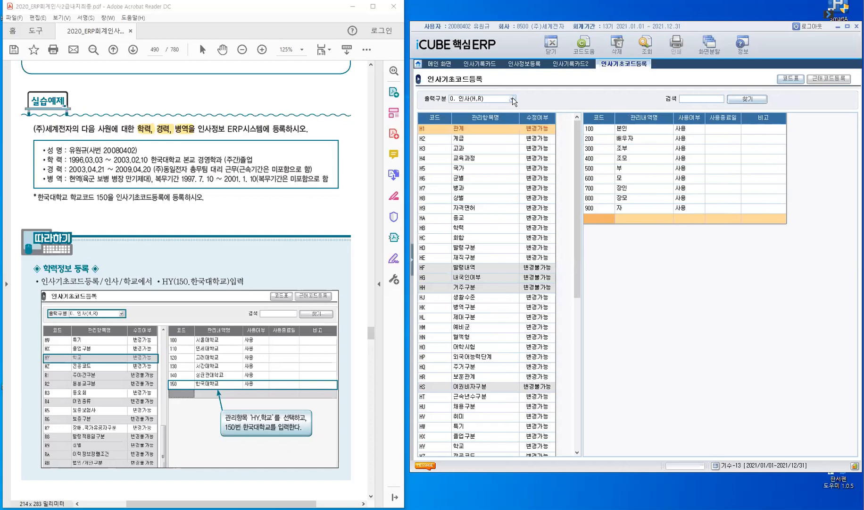
{"action": "left_click", "coordinate": [512, 98]}
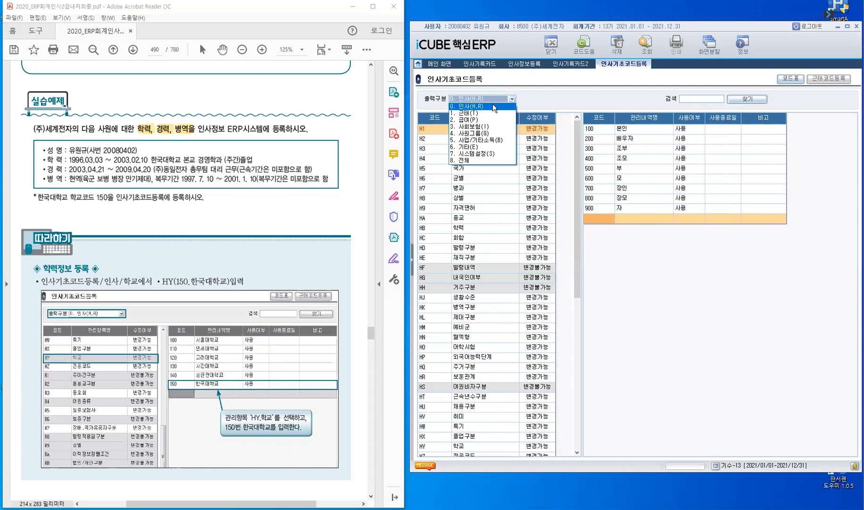
{"action": "left_click", "coordinate": [498, 176]}
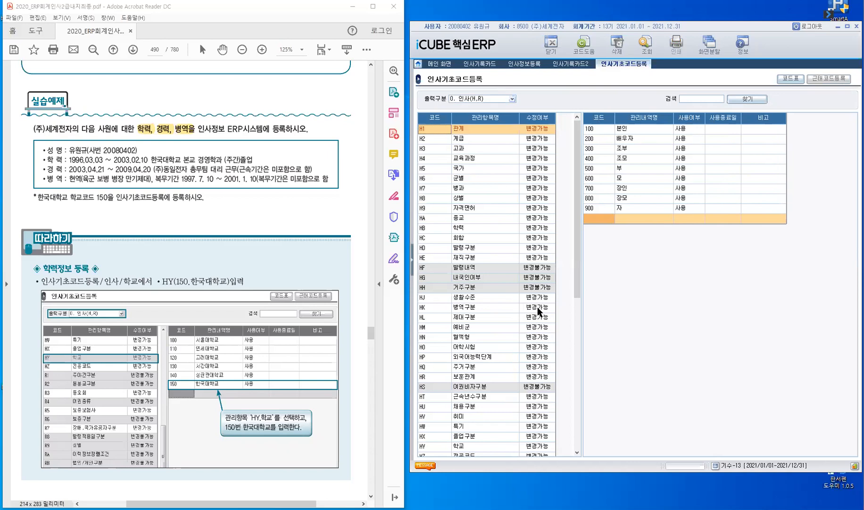
{"action": "scroll", "coordinate": [538, 310], "scroll_direction": "down", "scroll_amount": 7}
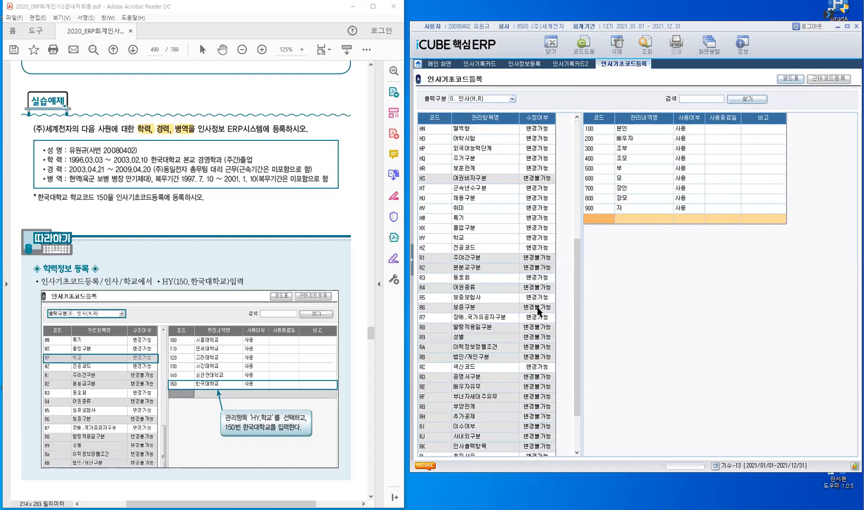
{"action": "left_click", "coordinate": [444, 237]}
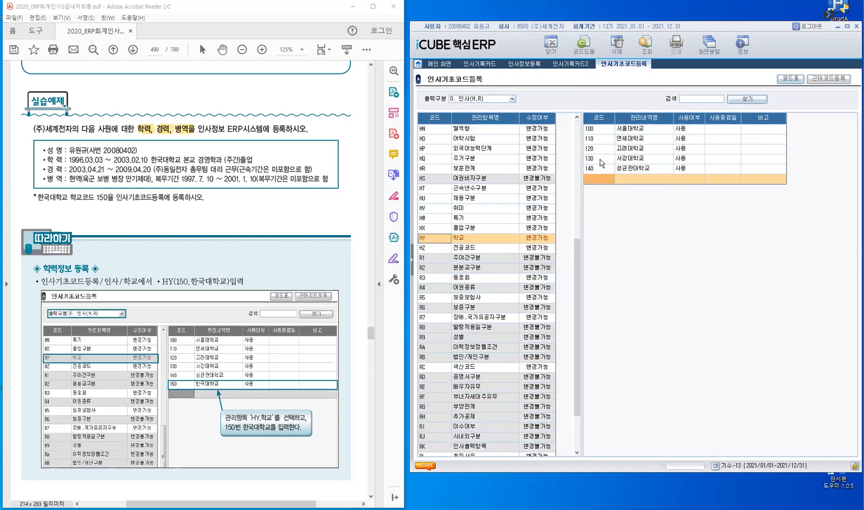
Add school code 150 named 한국대학교 with 사용여부 set to 사용
{"action": "left_click", "coordinate": [599, 179]}
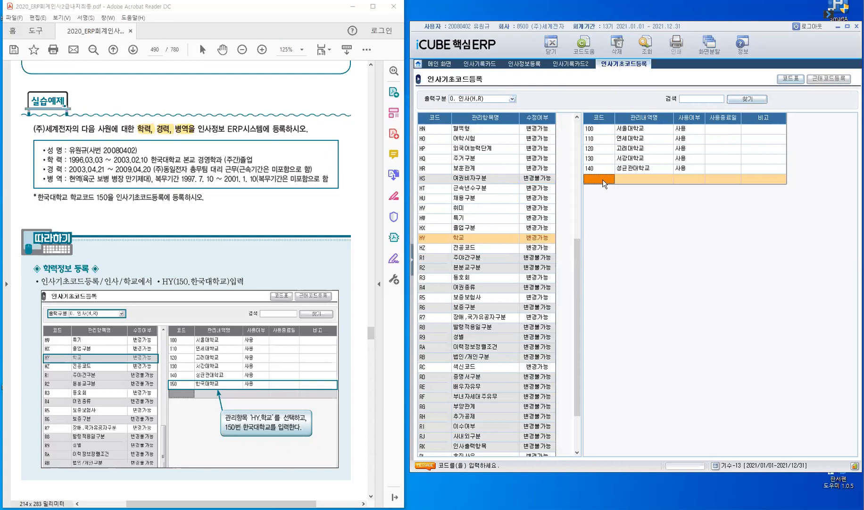
{"action": "type", "text": "150"}
{"action": "key", "text": "Return"}
{"action": "type", "text": "ㅎks"}
{"action": "key", "text": "Escape"}
{"action": "type", "text": "한국대학ㄱ"}
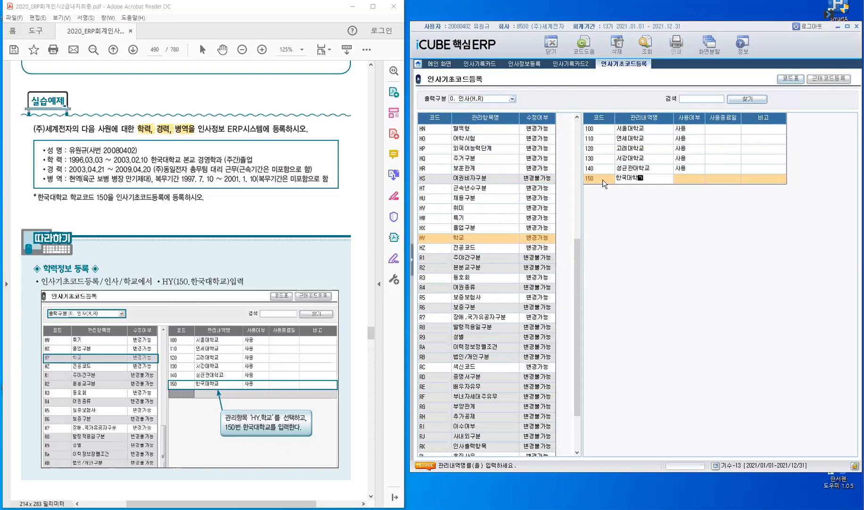
{"action": "type", "text": "ㅛ"}
{"action": "key", "text": "Return"}
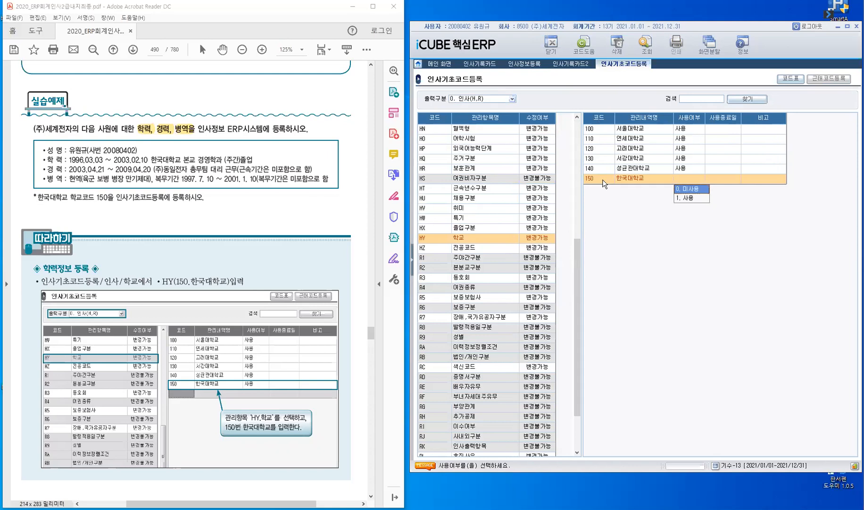
{"action": "key", "text": "Down"}
{"action": "key", "text": "Return"}
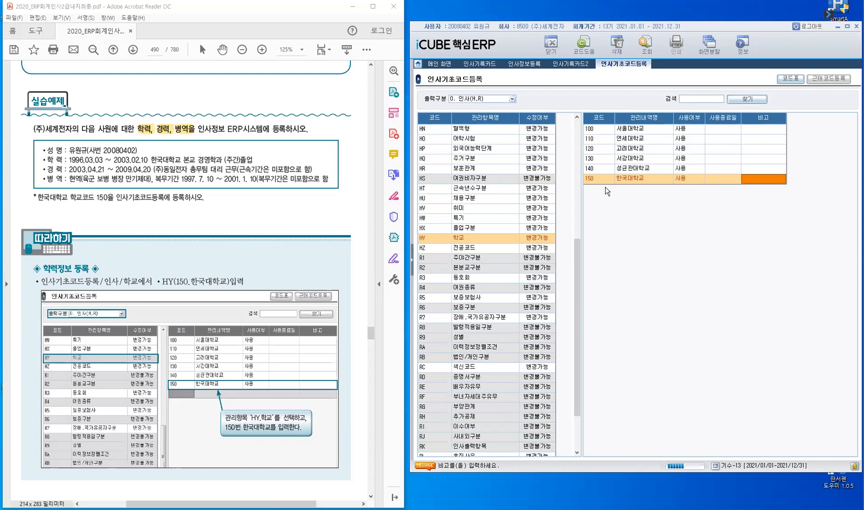
{"action": "key", "text": "Return"}
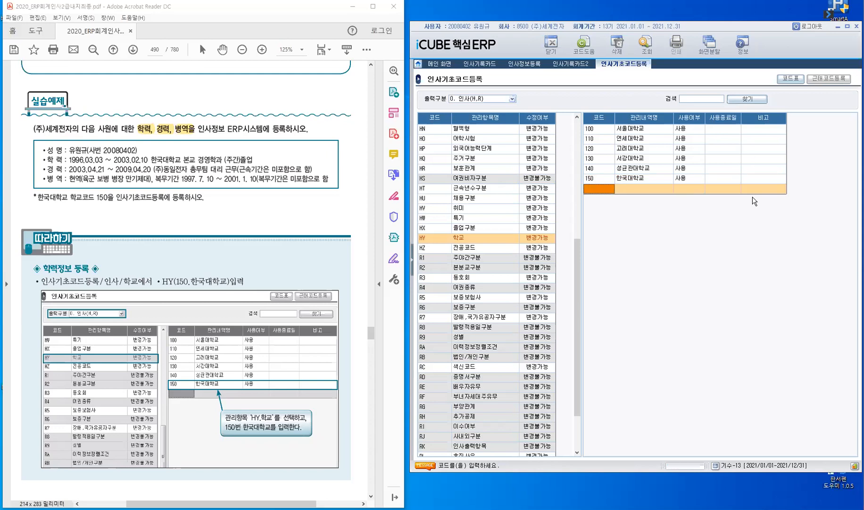
On the 인사기록카드 학력 row, choose 한국대학교 from the school code list
{"action": "left_click", "coordinate": [483, 66]}
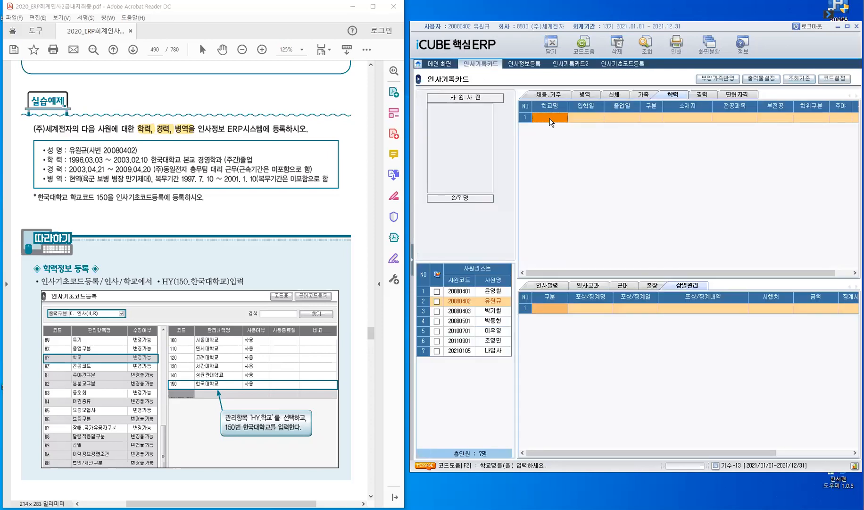
{"action": "left_click", "coordinate": [548, 119]}
{"action": "key", "text": "F2"}
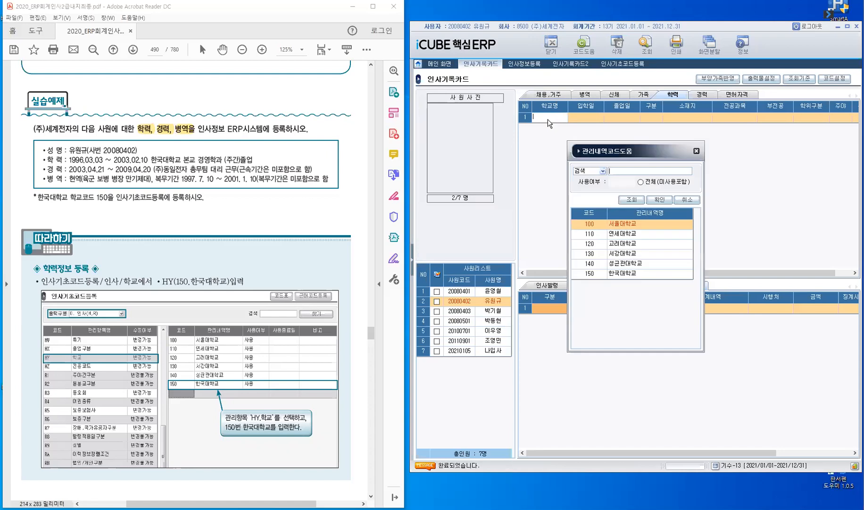
{"action": "left_click", "coordinate": [595, 274]}
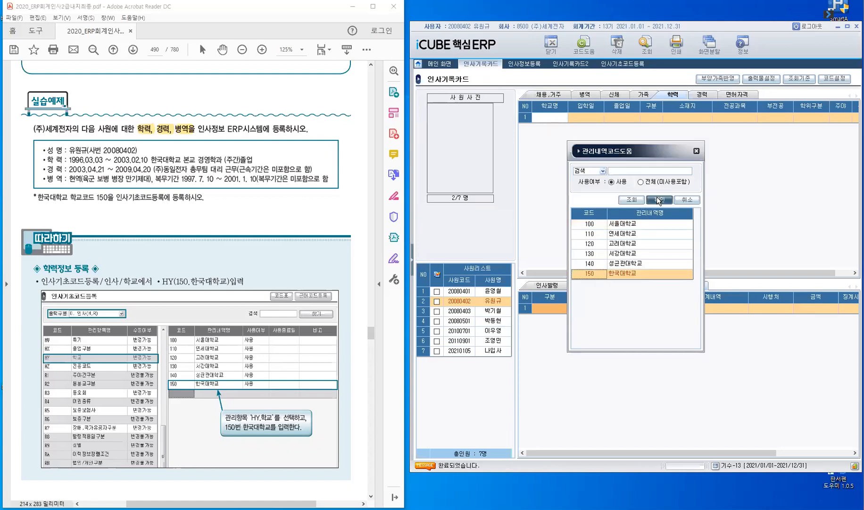
{"action": "key", "text": "Return"}
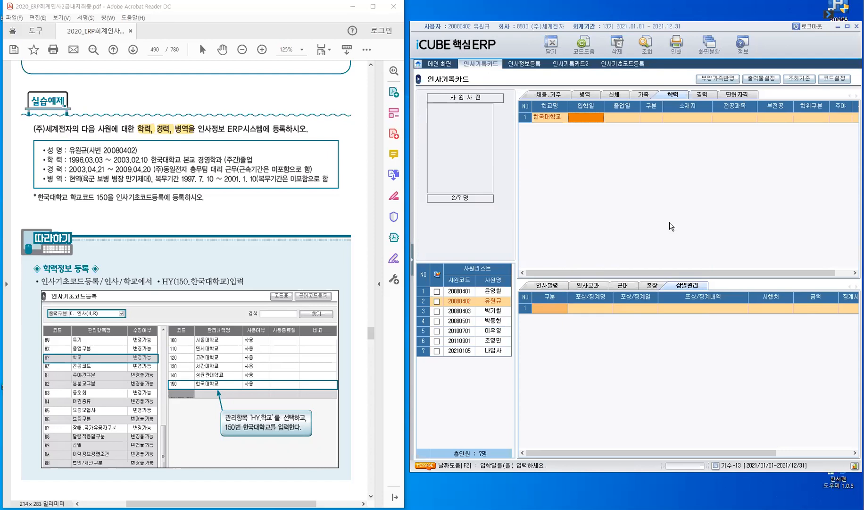
Enter admission date 1996/03/03 and graduation date 2003/02/10
{"action": "type", "text": "1996/03/03"}
{"action": "key", "text": "Return"}
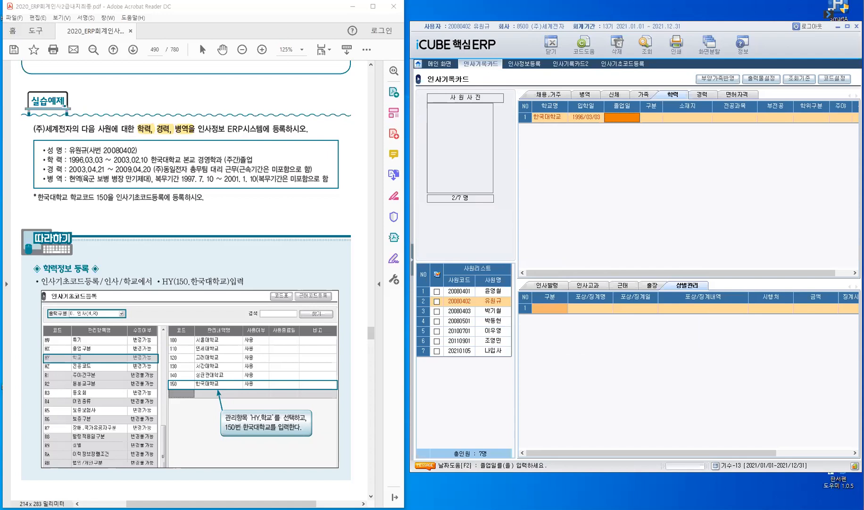
{"action": "type", "text": "2003/02/10"}
{"action": "key", "text": "Return"}
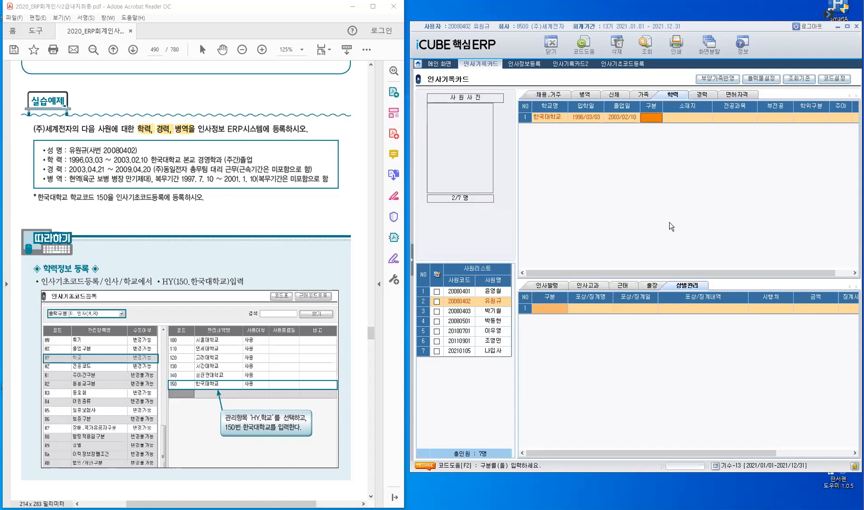
{"action": "key", "text": "F2"}
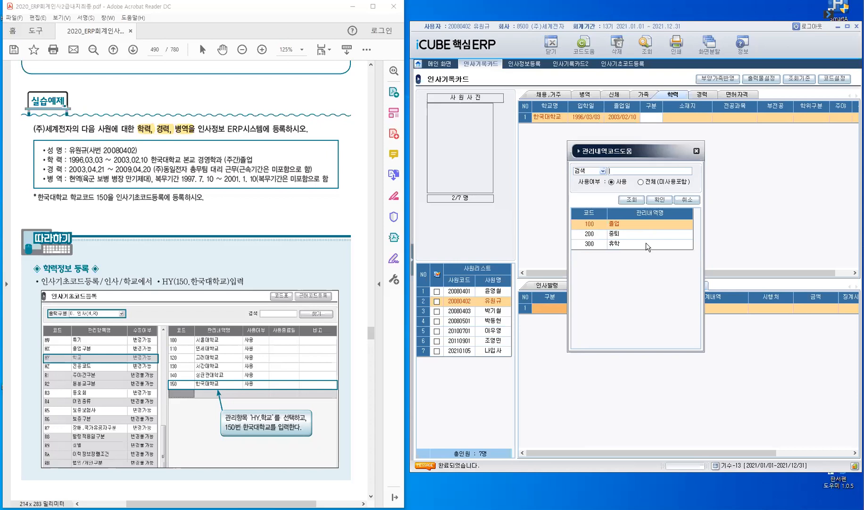
Set the education status to 졸업 and the major to 경영학과
{"action": "left_click", "coordinate": [619, 224]}
{"action": "left_click", "coordinate": [660, 200]}
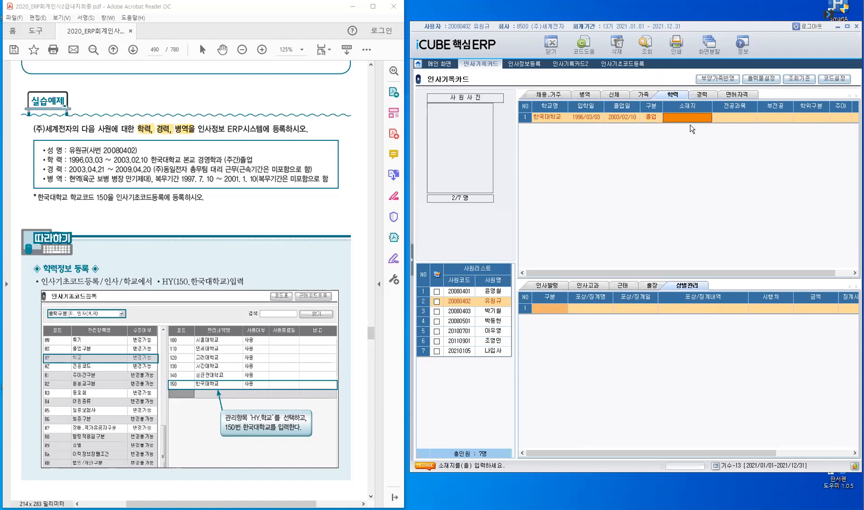
{"action": "key", "text": "Return"}
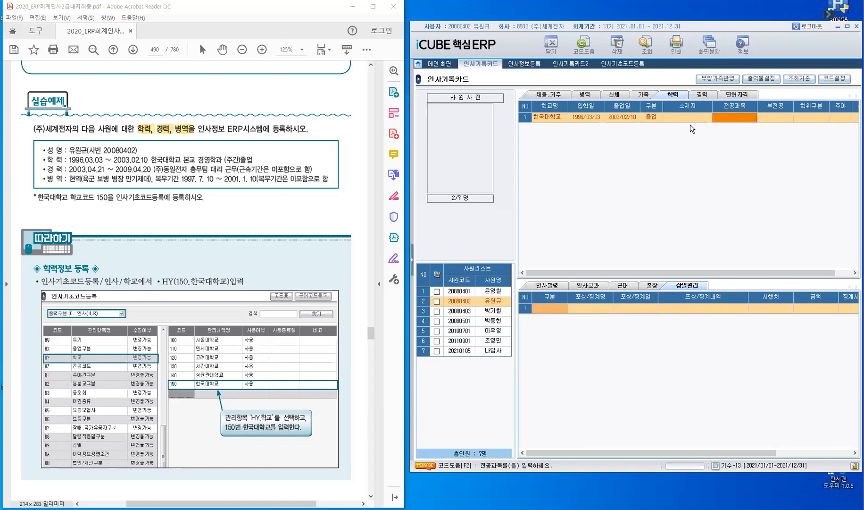
{"action": "type", "text": "ㄱㄱㅇ영"}
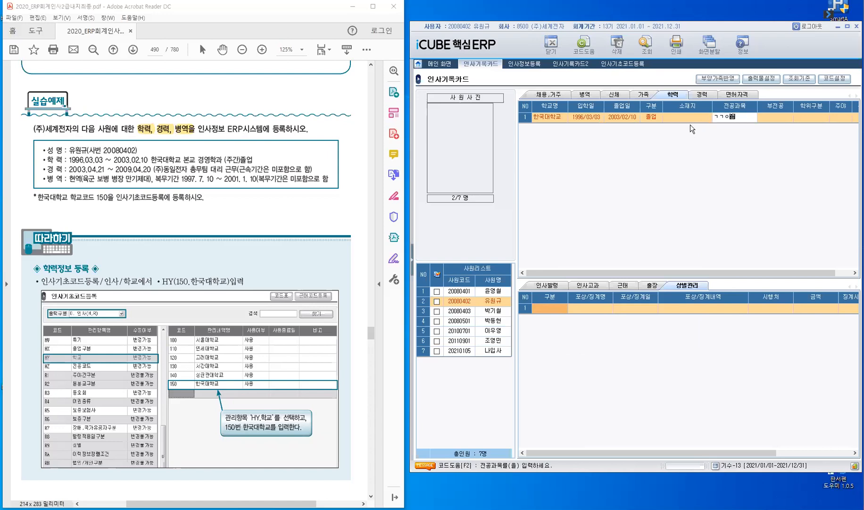
{"action": "key", "text": "BackSpace"}
{"action": "key", "text": "BackSpace"}
{"action": "key", "text": "BackSpace"}
{"action": "key", "text": "BackSpace"}
{"action": "key", "text": "BackSpace"}
{"action": "type", "text": "ㄱ"}
{"action": "type", "text": "경영학"}
{"action": "type", "text": "과"}
{"action": "key", "text": "Return"}
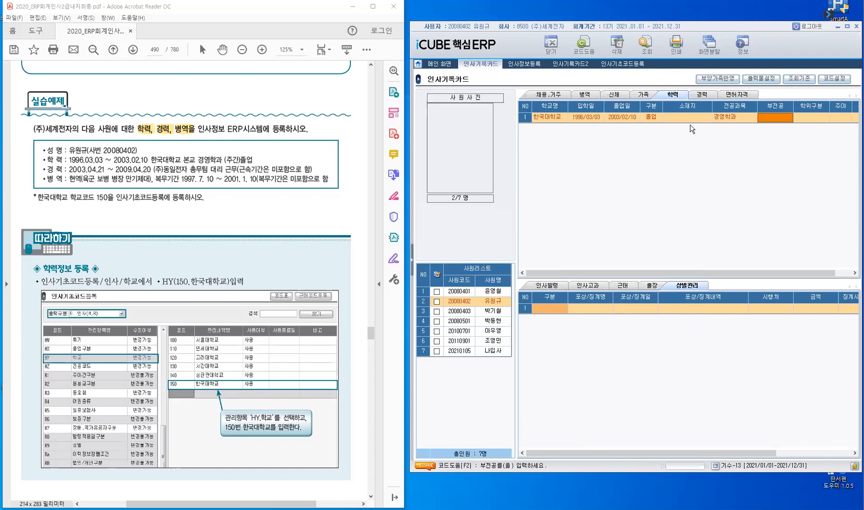
Set attendance to 주간 and campus to 본교 to complete the row
{"action": "key", "text": "Return"}
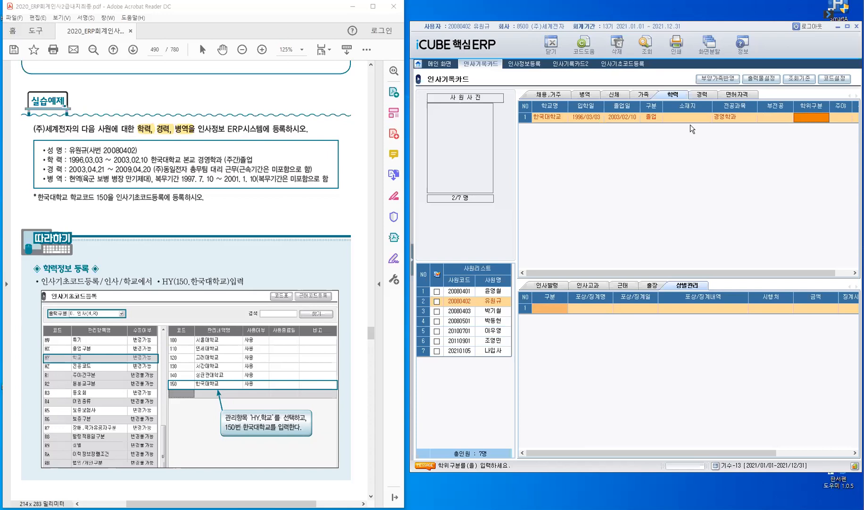
{"action": "key", "text": "Return"}
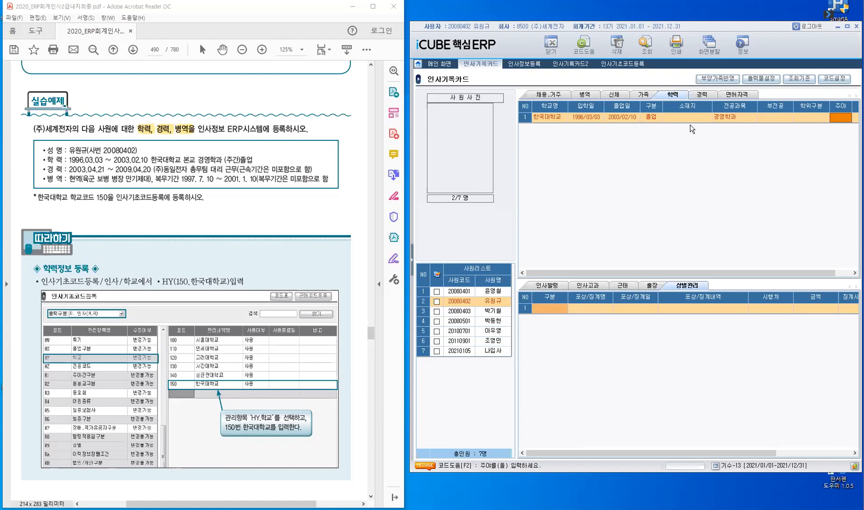
{"action": "key", "text": "F2"}
{"action": "left_click", "coordinate": [660, 201]}
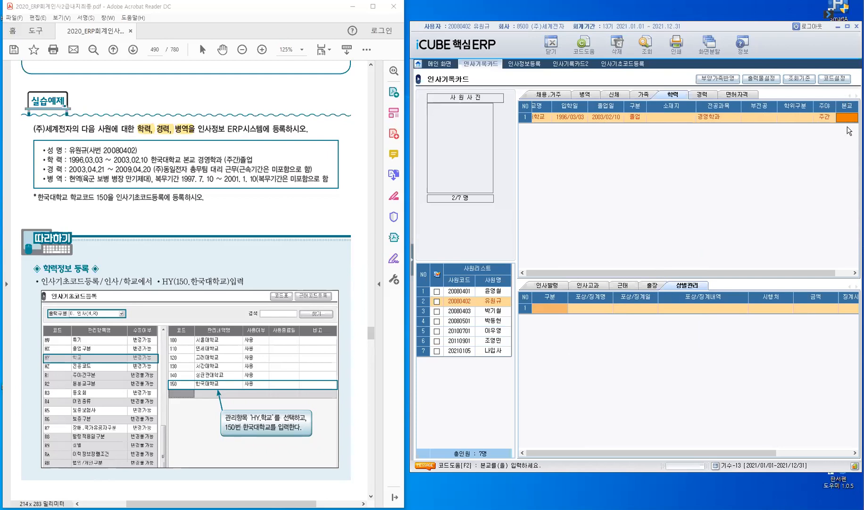
{"action": "key", "text": "F2"}
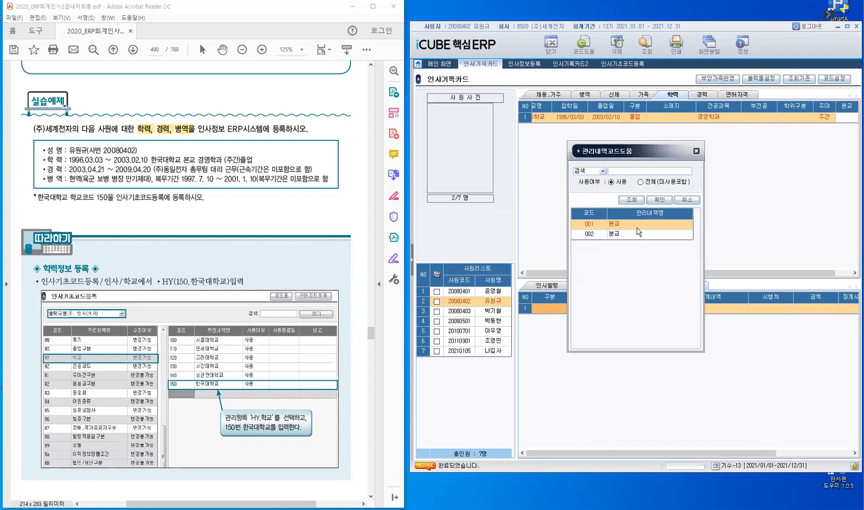
{"action": "left_click", "coordinate": [657, 203]}
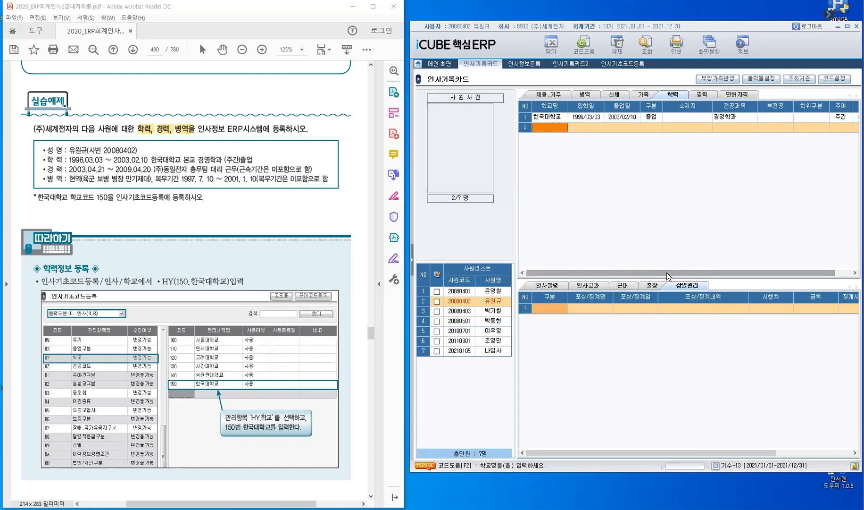
Enter the (주)동일전자 career row with hire date 2003/04/21 and leaving date 2009/04/20, then save
{"action": "scroll", "coordinate": [667, 272], "scroll_direction": "right", "scroll_amount": 1}
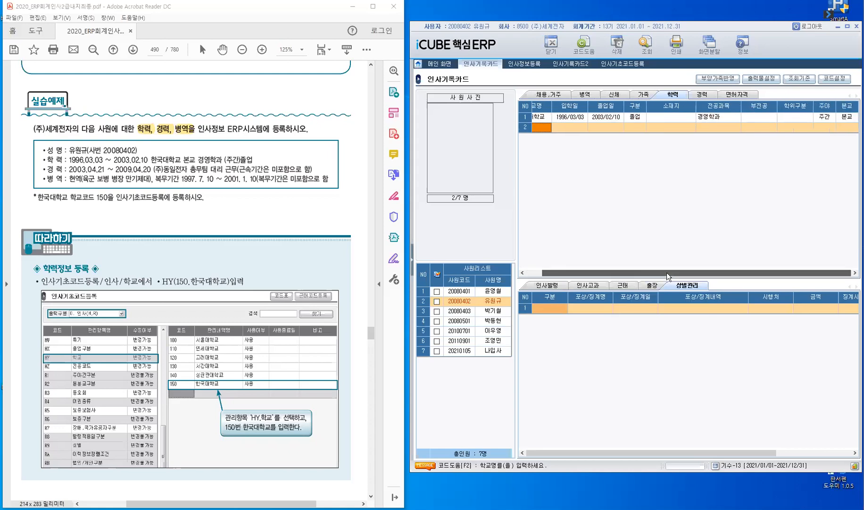
{"action": "scroll", "coordinate": [609, 260], "scroll_direction": "left", "scroll_amount": 1}
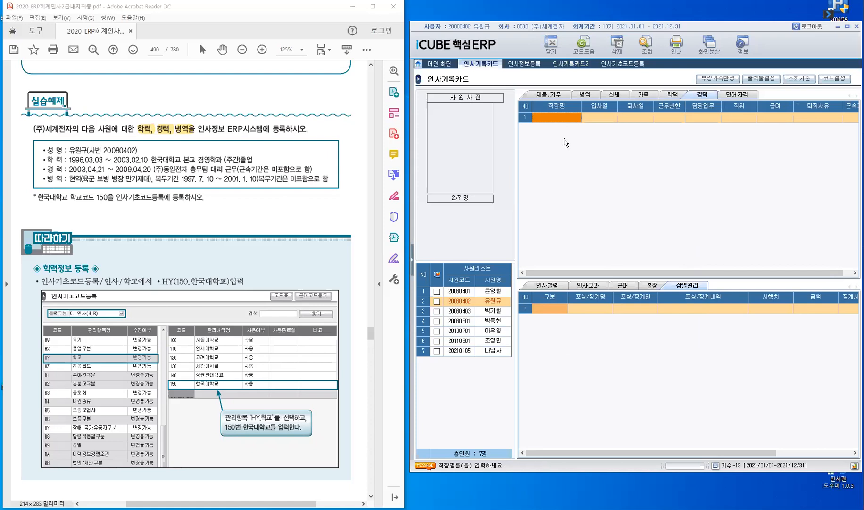
{"action": "type", "text": "("}
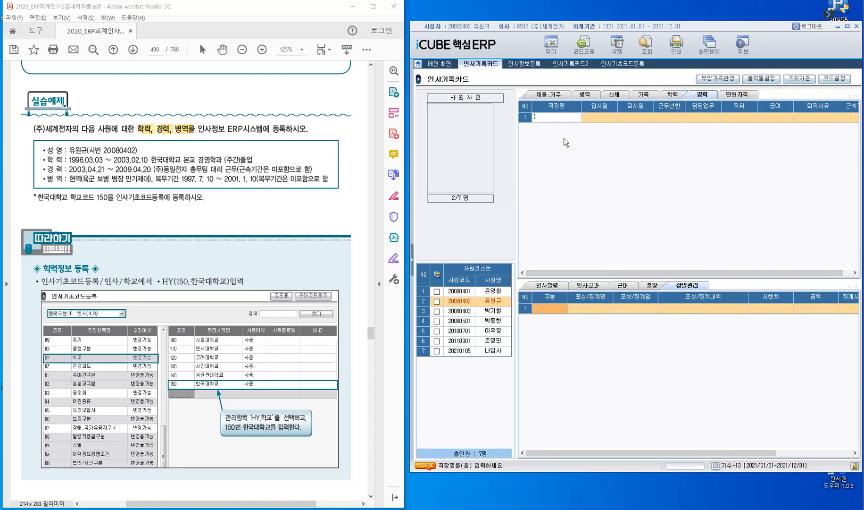
{"action": "type", "text": "주)동ㅇ"}
{"action": "type", "text": "일전자"}
{"action": "key", "text": "Return"}
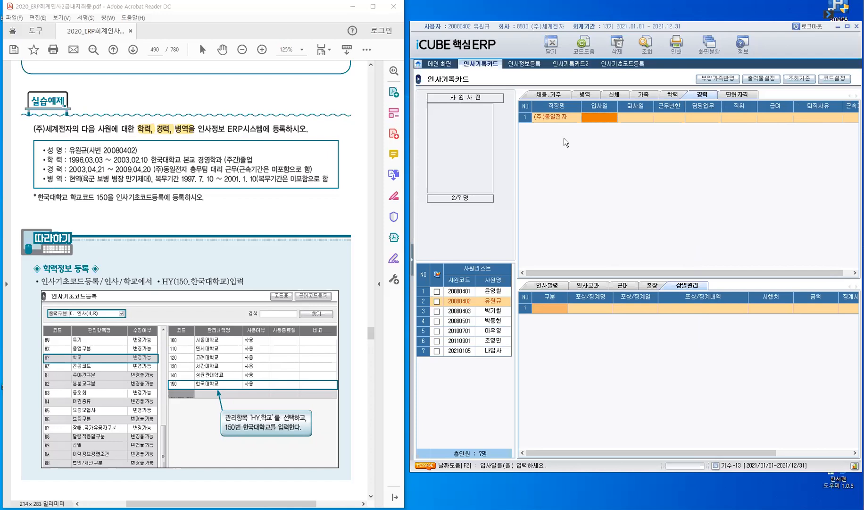
{"action": "type", "text": "2003"}
{"action": "type", "text": "01"}
{"action": "type", "text": "21"}
{"action": "key", "text": "Return"}
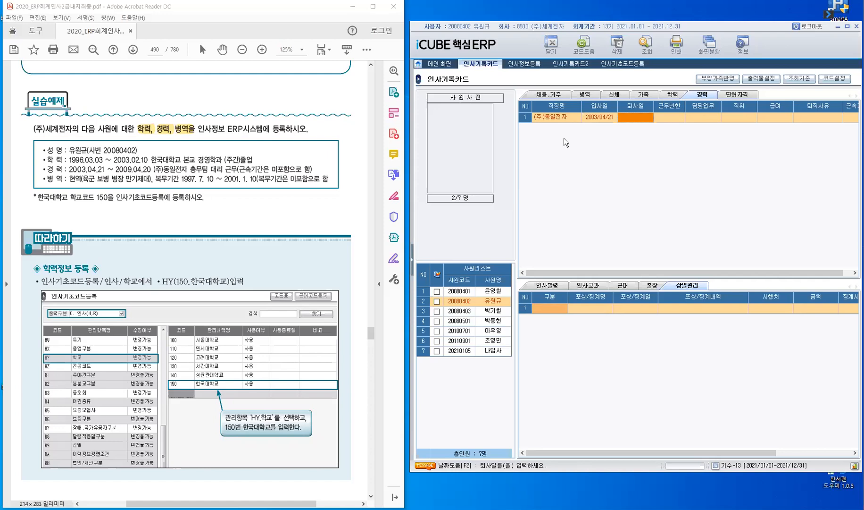
{"action": "key", "text": "Left"}
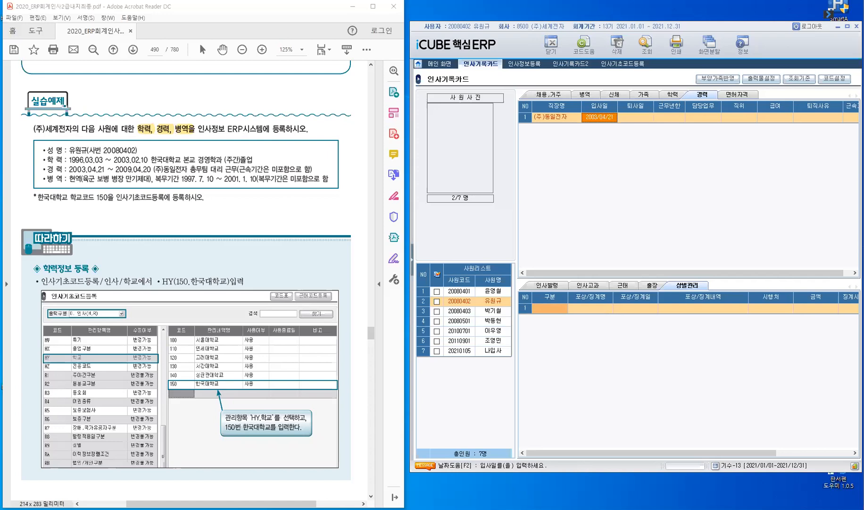
{"action": "type", "text": "2003/04/21"}
{"action": "key", "text": "Return"}
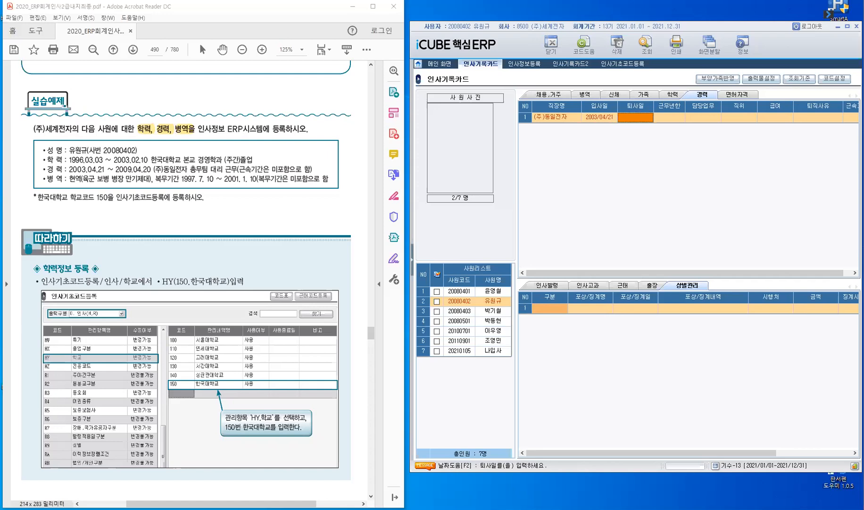
{"action": "type", "text": "2009/04/20"}
{"action": "key", "text": "Return"}
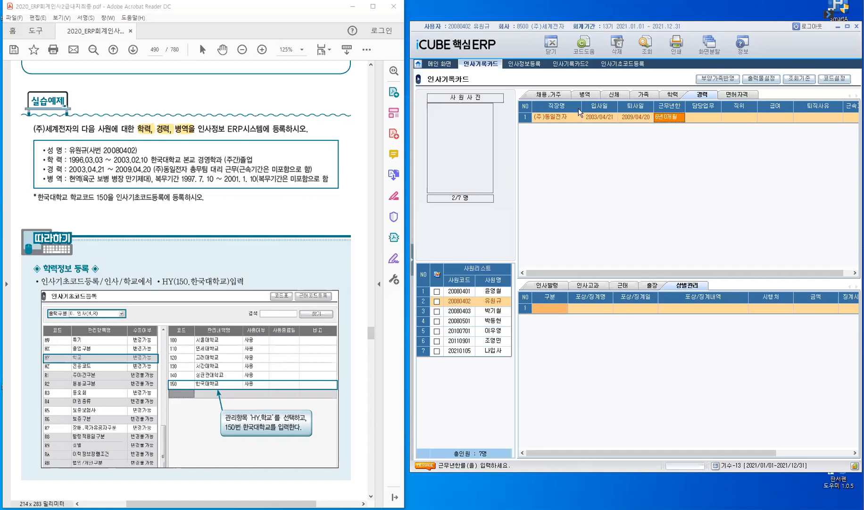
{"action": "key", "text": "Return"}
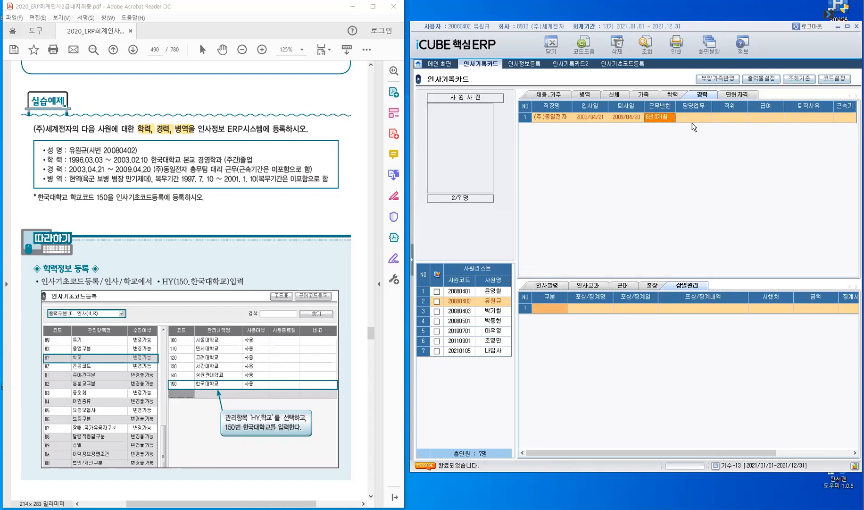
Record 총무 as duties and 대리 as position for (주)동일전자, leaving salary blank
{"action": "key", "text": "Return"}
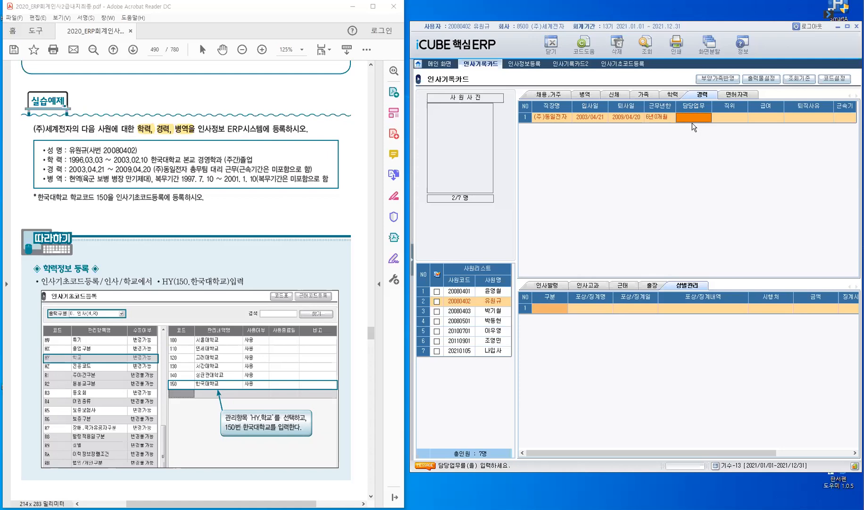
{"action": "type", "text": "총ㅁㅜ"}
{"action": "key", "text": "Return"}
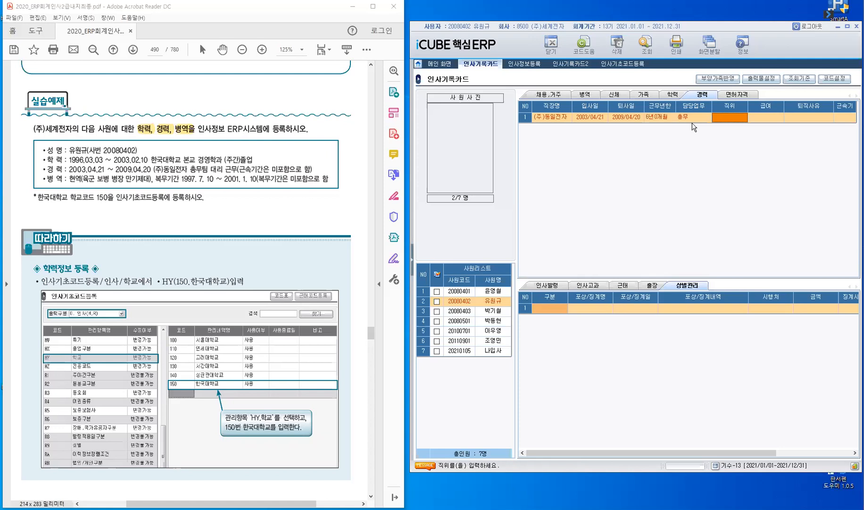
{"action": "type", "text": "대리"}
{"action": "key", "text": "Return"}
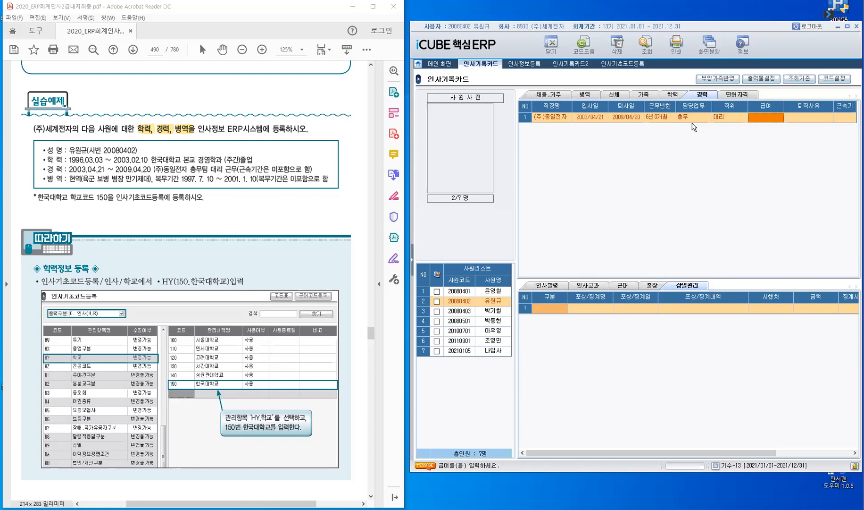
{"action": "key", "text": "Return"}
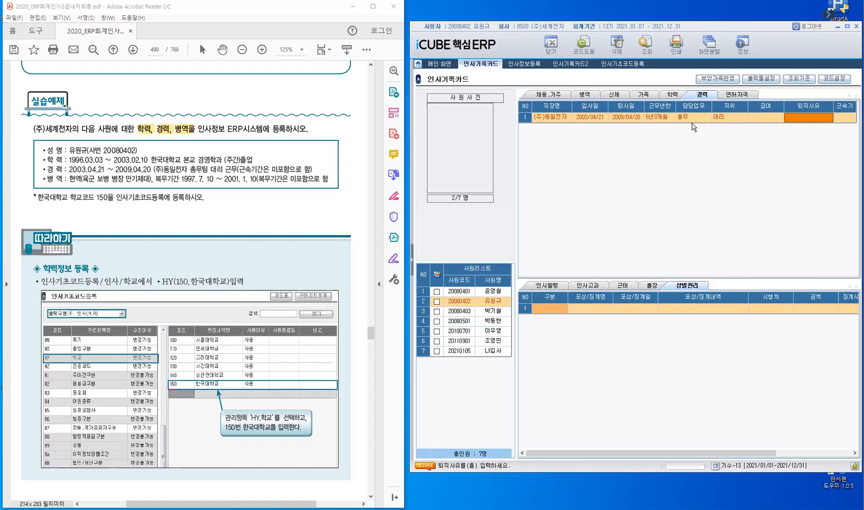
Enter 개인 사정 as the leaving reason and set tenure inclusion to 1.미포함
{"action": "type", "text": "ㅇ"}
{"action": "key", "text": "BackSpace"}
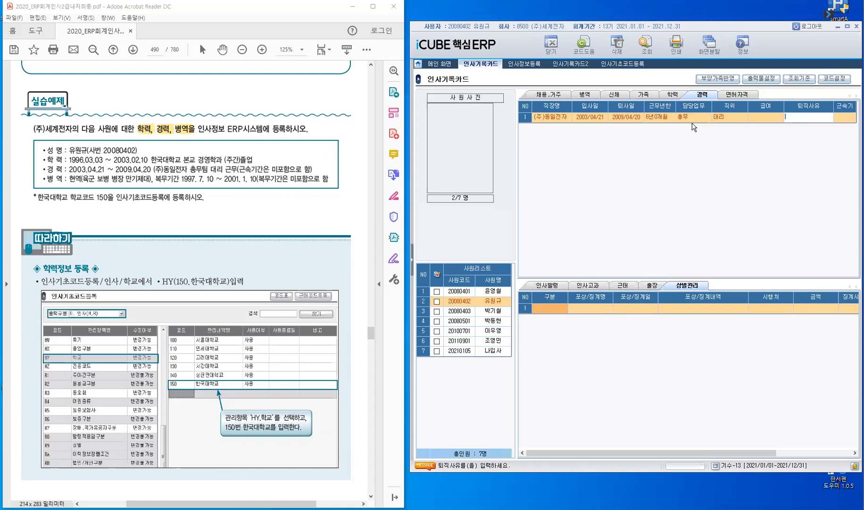
{"action": "type", "text": "개인 사정"}
{"action": "key", "text": "Return"}
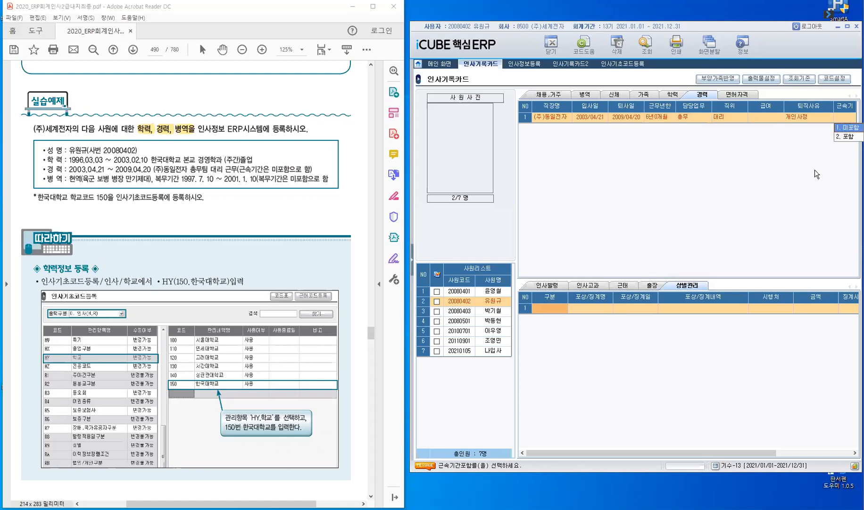
{"action": "key", "text": "Return"}
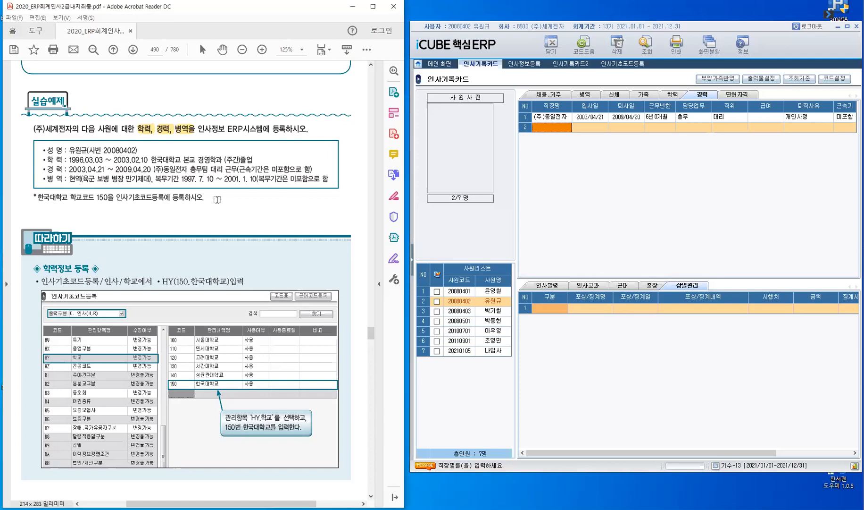
Scroll the textbook to page 492's 부양가족관리 section and show the personnel card's 가족 tab
{"action": "scroll", "coordinate": [218, 198], "scroll_direction": "down", "scroll_amount": 3}
{"action": "scroll", "coordinate": [220, 198], "scroll_direction": "down", "scroll_amount": 12}
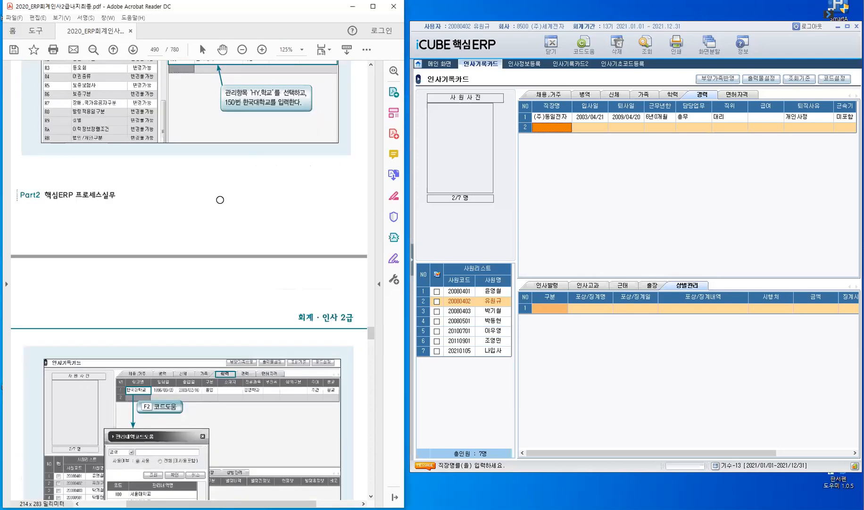
{"action": "scroll", "coordinate": [220, 200], "scroll_direction": "down", "scroll_amount": 10}
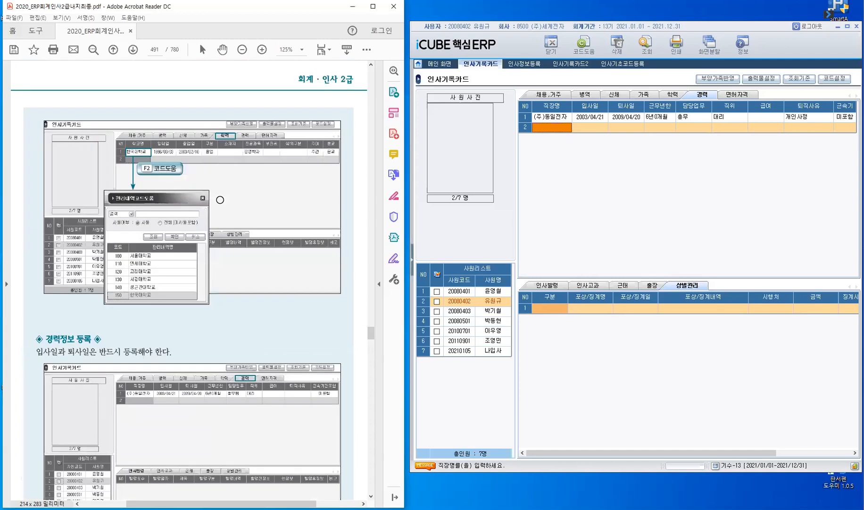
{"action": "scroll", "coordinate": [220, 200], "scroll_direction": "down", "scroll_amount": 5}
{"action": "scroll", "coordinate": [219, 200], "scroll_direction": "down", "scroll_amount": 8}
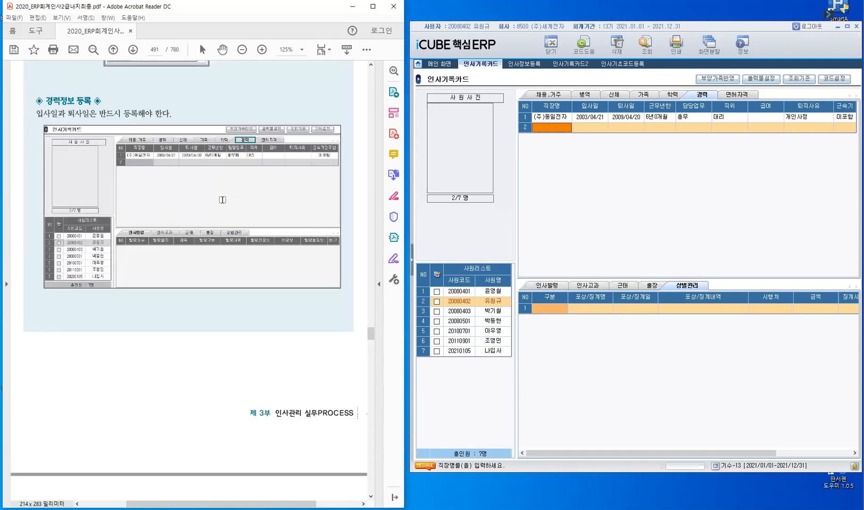
{"action": "scroll", "coordinate": [222, 200], "scroll_direction": "down", "scroll_amount": 9}
{"action": "scroll", "coordinate": [223, 201], "scroll_direction": "down", "scroll_amount": 8}
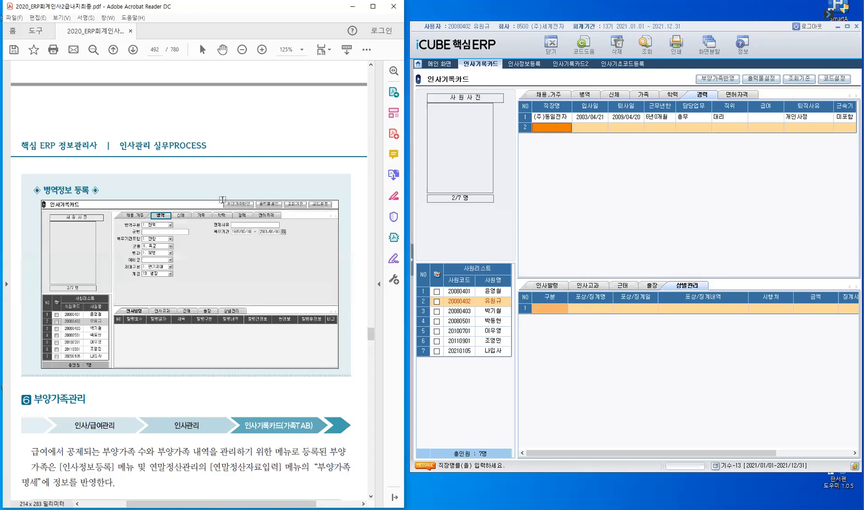
{"action": "scroll", "coordinate": [223, 199], "scroll_direction": "down", "scroll_amount": 8}
{"action": "scroll", "coordinate": [222, 200], "scroll_direction": "down", "scroll_amount": 4}
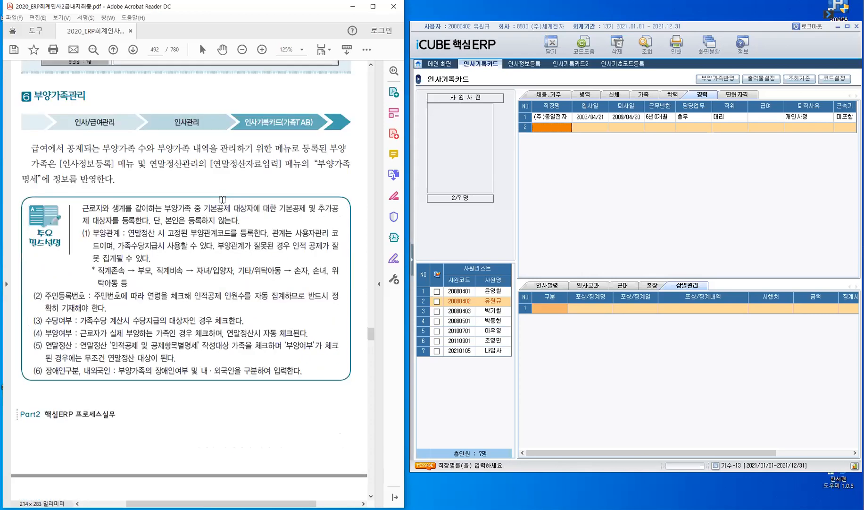
{"action": "scroll", "coordinate": [222, 199], "scroll_direction": "down", "scroll_amount": 1}
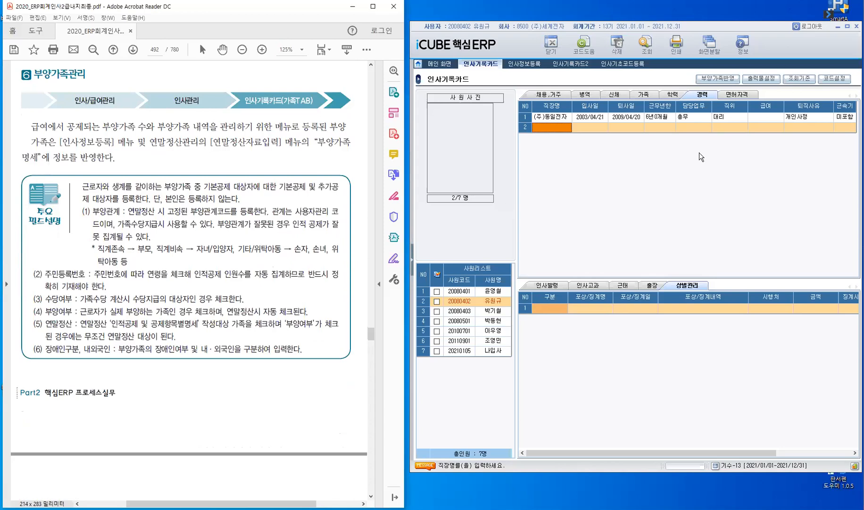
{"action": "left_click", "coordinate": [642, 96]}
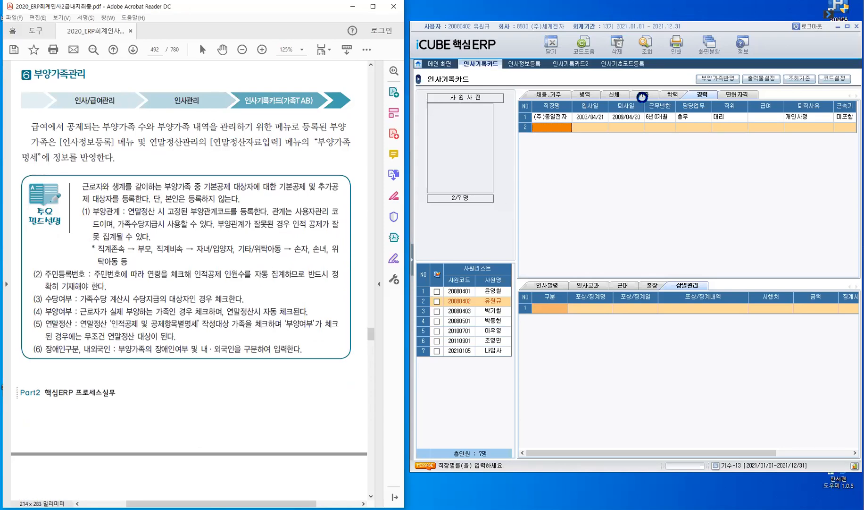
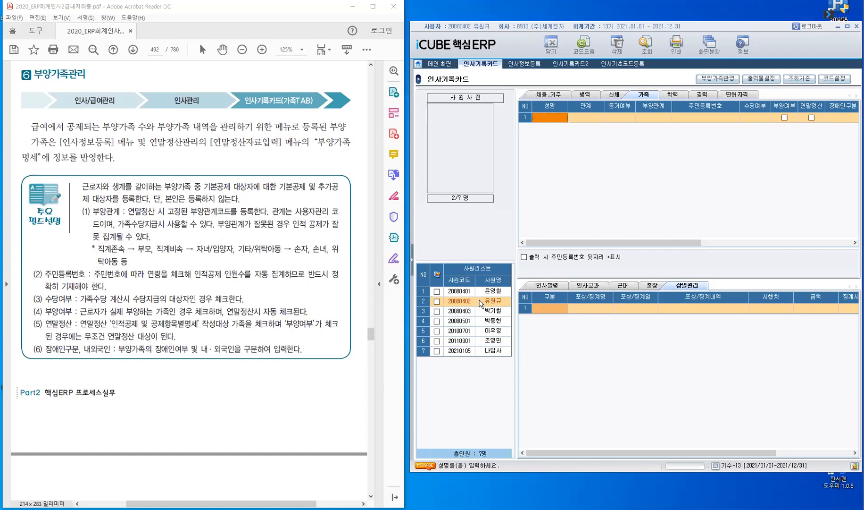
Revisit the second employee's salary and personal details in 인사정보등록 and save the changes
{"action": "left_click", "coordinate": [533, 67]}
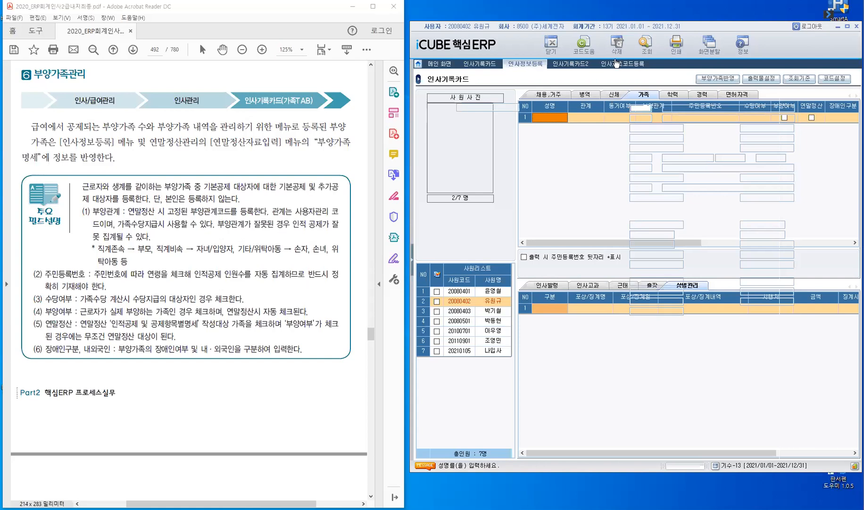
{"action": "left_click", "coordinate": [455, 146]}
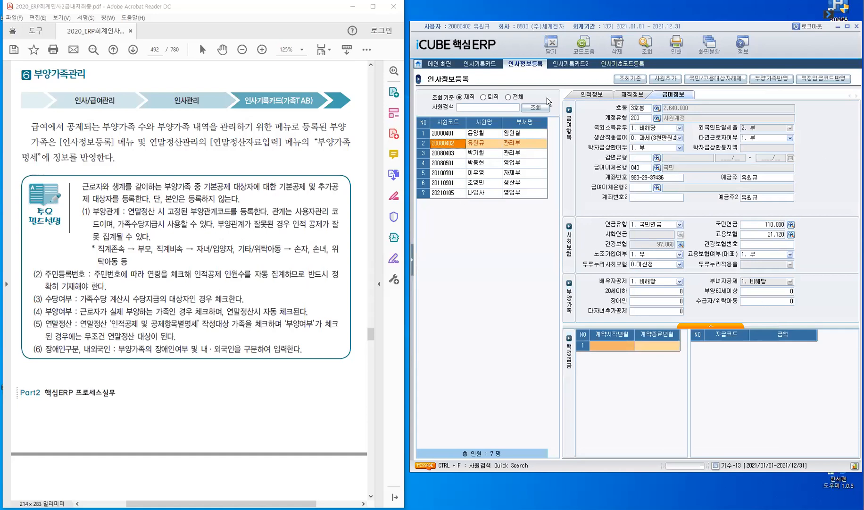
{"action": "left_click", "coordinate": [595, 93]}
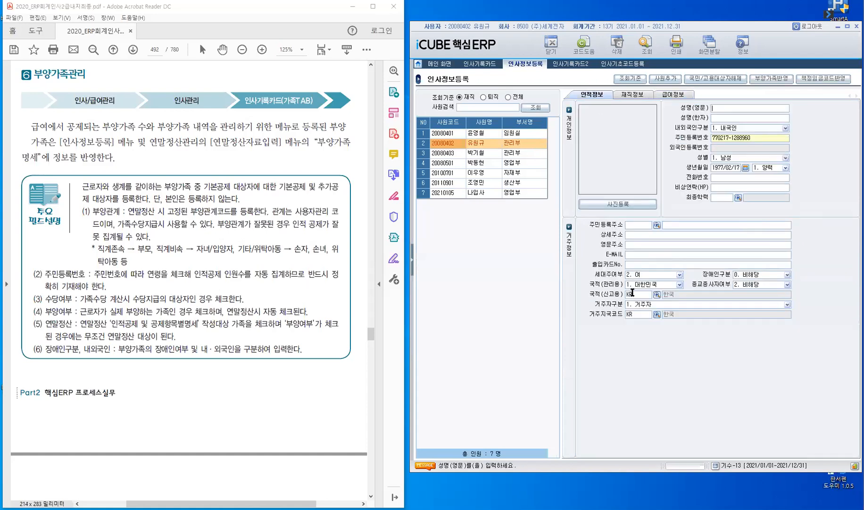
{"action": "left_click", "coordinate": [756, 277]}
{"action": "left_click", "coordinate": [481, 68]}
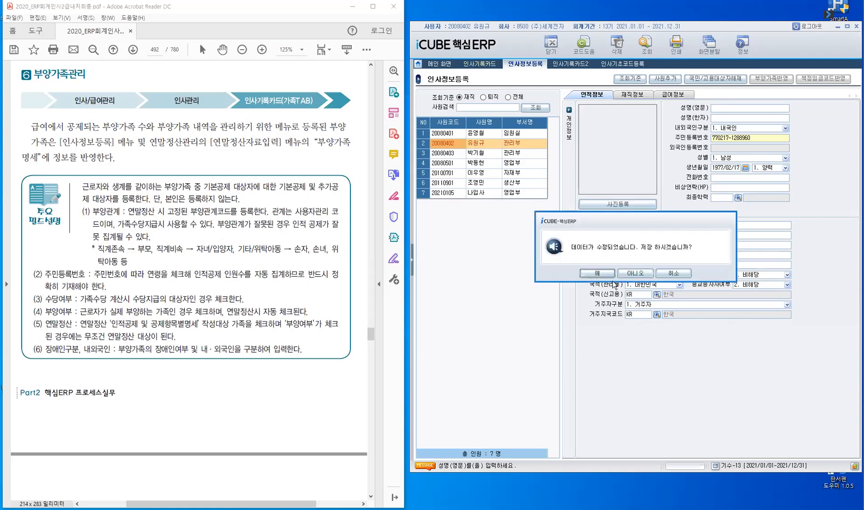
{"action": "left_click", "coordinate": [606, 274]}
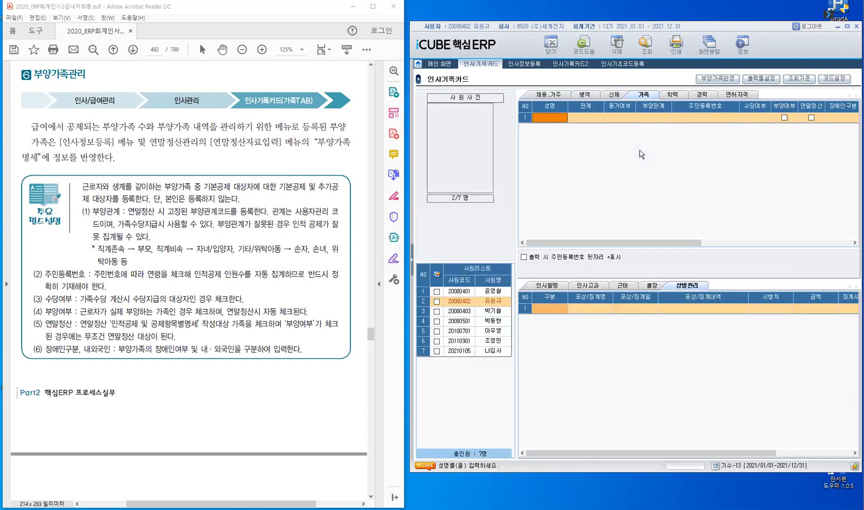
Enter the father's name in the first 가족 row and bring up the relationship code list
{"action": "left_click", "coordinate": [563, 119]}
{"action": "key", "text": "Return"}
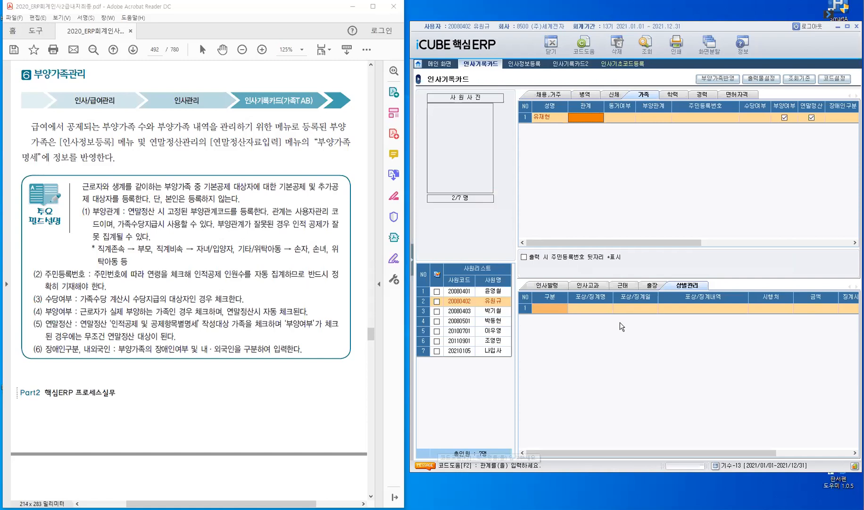
{"action": "double_click", "coordinate": [584, 118]}
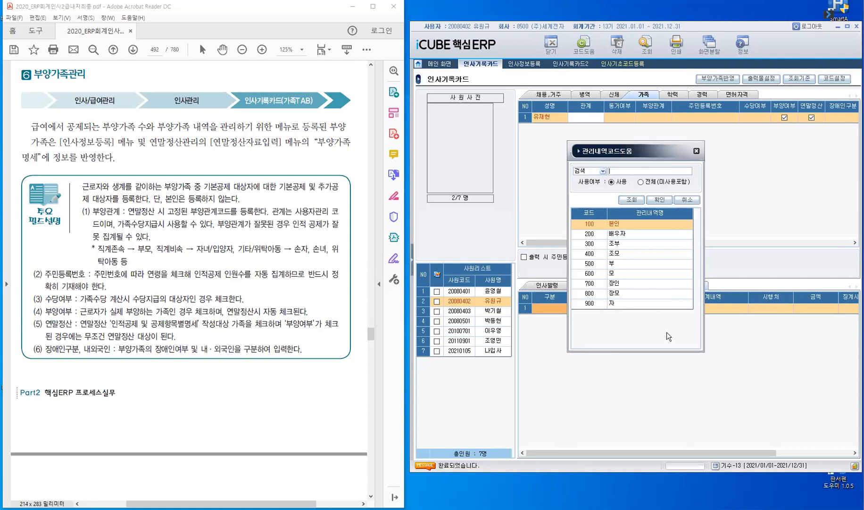
Set the father's relationship to 500 부 and his cohabitation to 001 함
{"action": "left_click", "coordinate": [600, 265]}
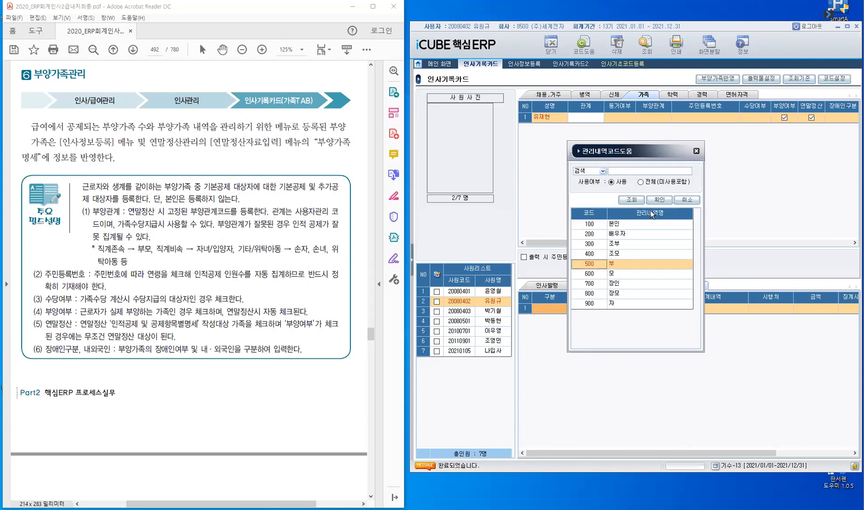
{"action": "left_click", "coordinate": [659, 201]}
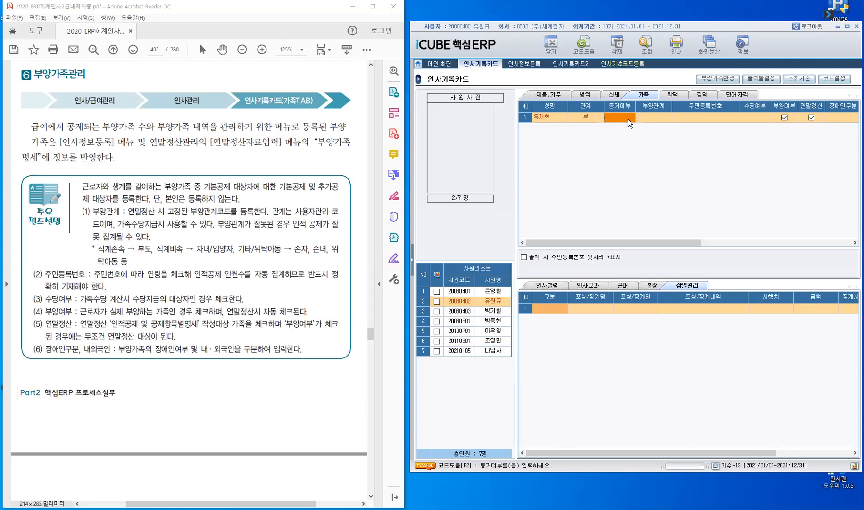
{"action": "left_click", "coordinate": [623, 117]}
{"action": "key", "text": "F2"}
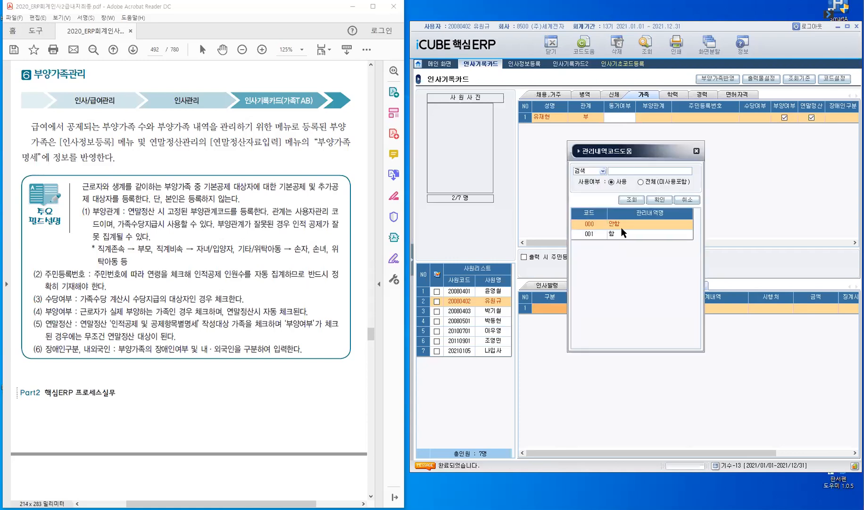
{"action": "left_click", "coordinate": [591, 236]}
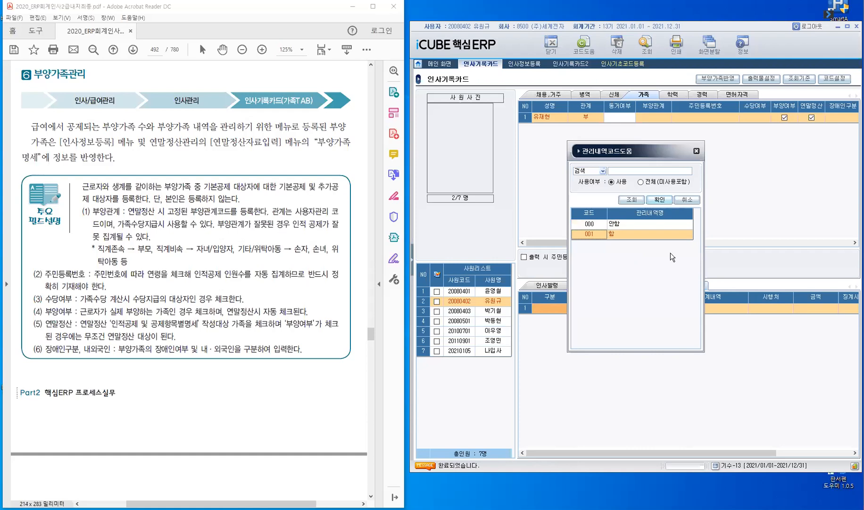
{"action": "key", "text": "Return"}
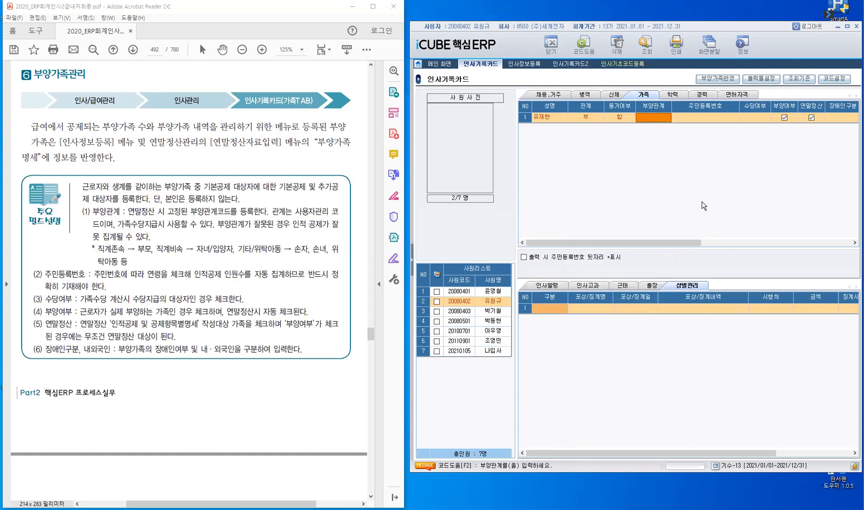
{"action": "key", "text": "F2"}
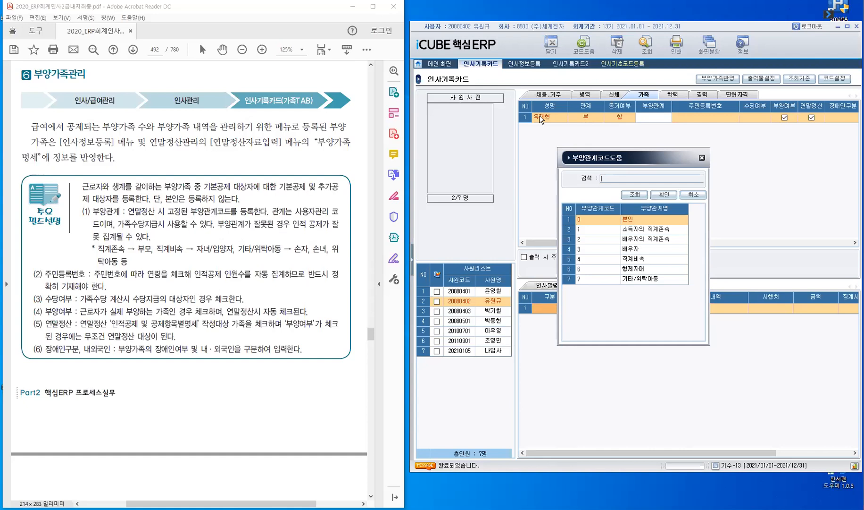
Choose 1 소득자의 직계존속 as the dependent relationship, and narrow the 성명 and 관계 columns
{"action": "left_click", "coordinate": [594, 230]}
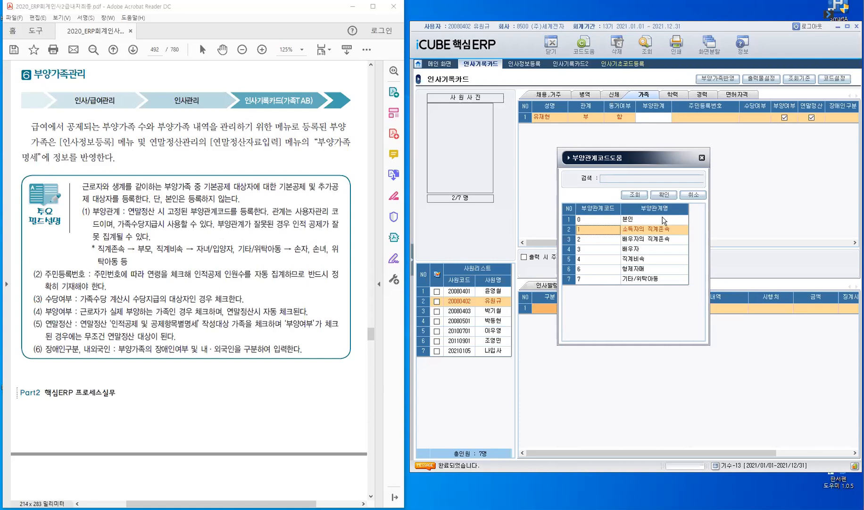
{"action": "key", "text": "Return"}
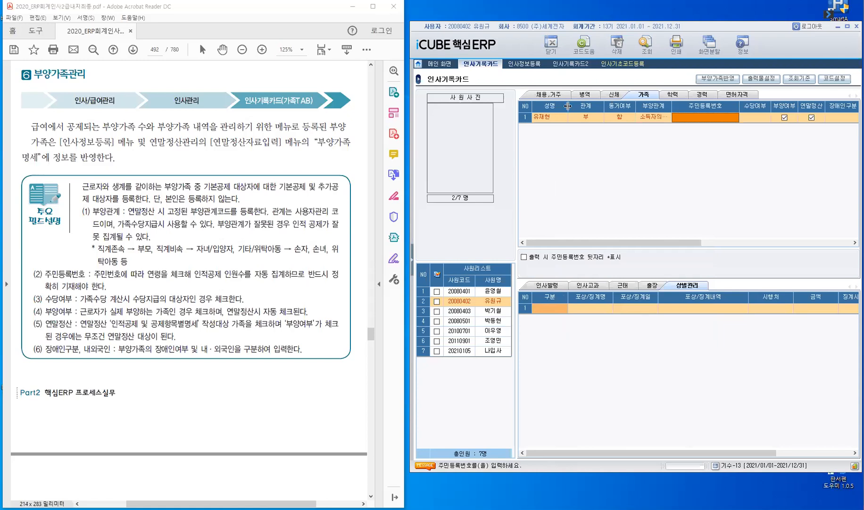
{"action": "left_click_drag", "start_coordinate": [568, 106], "coordinate": [555, 106]}
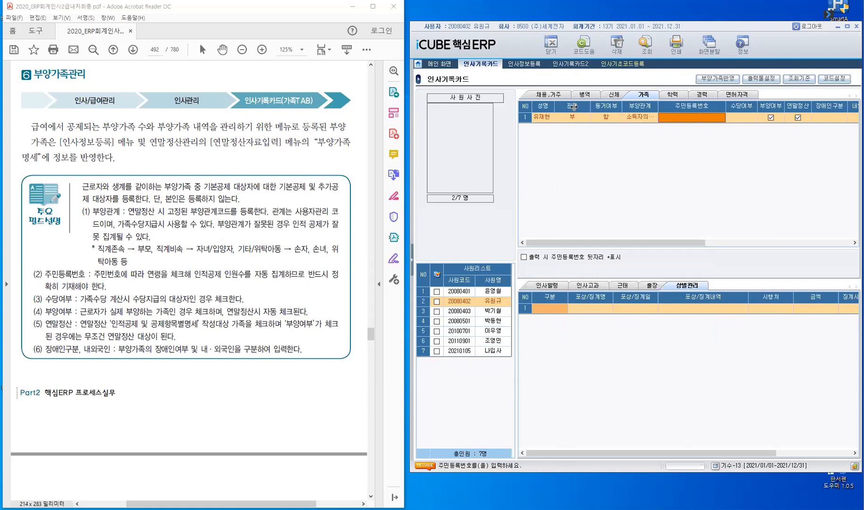
{"action": "left_click_drag", "start_coordinate": [590, 106], "coordinate": [660, 120]}
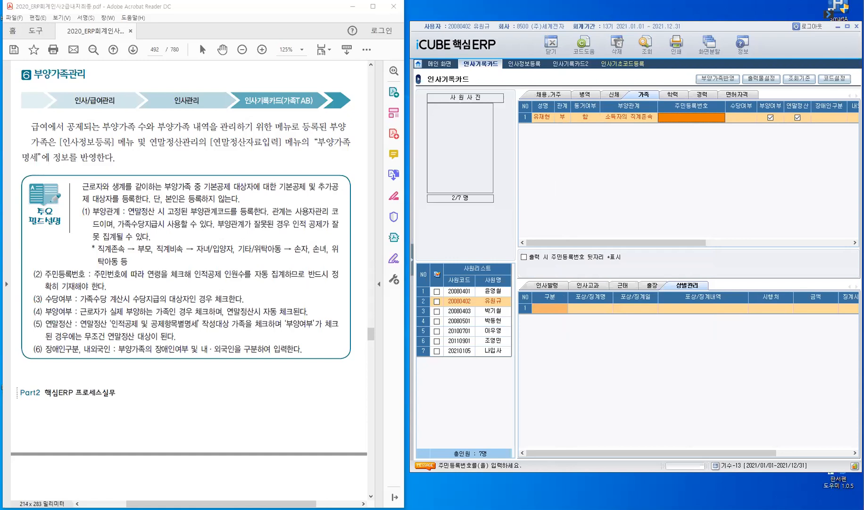
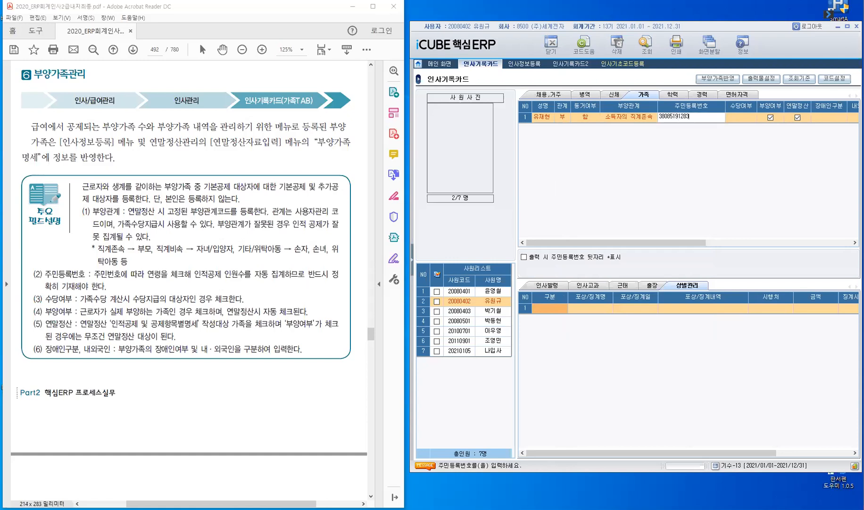
Enter the father's resident registration number, correcting the invalid first entry, and narrow that column
{"action": "key", "text": "Return"}
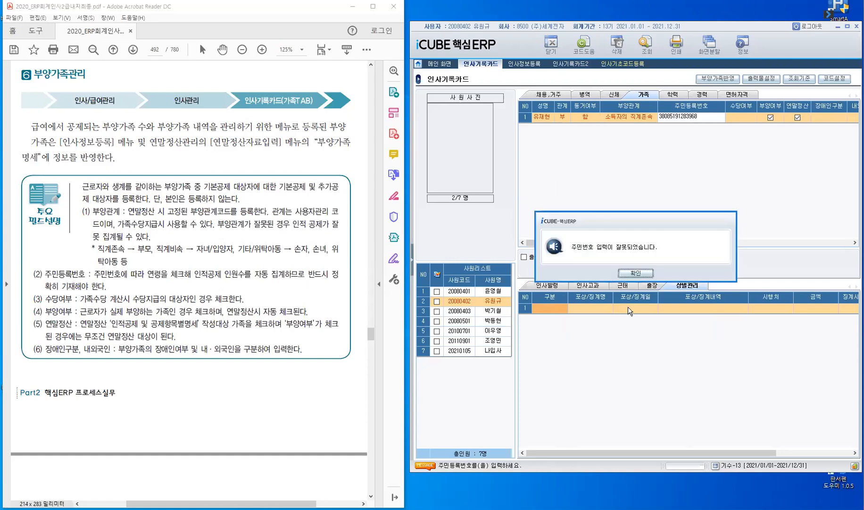
{"action": "left_click", "coordinate": [641, 274]}
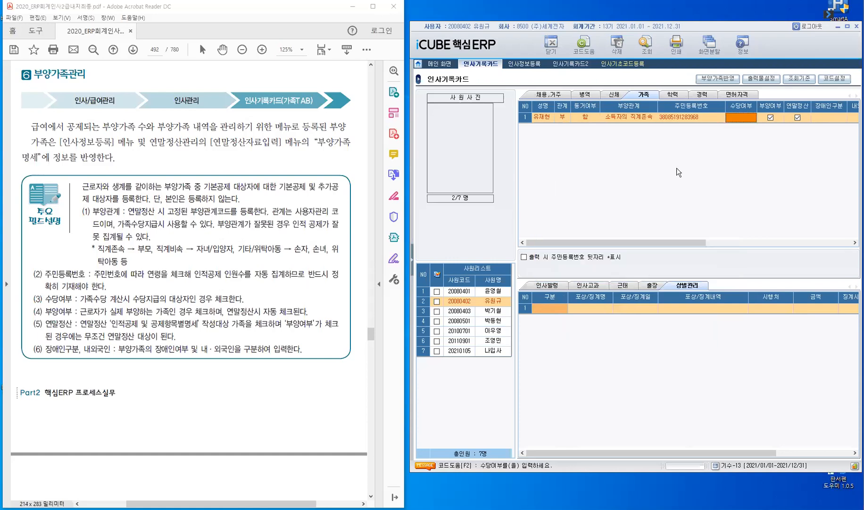
{"action": "left_click", "coordinate": [694, 121]}
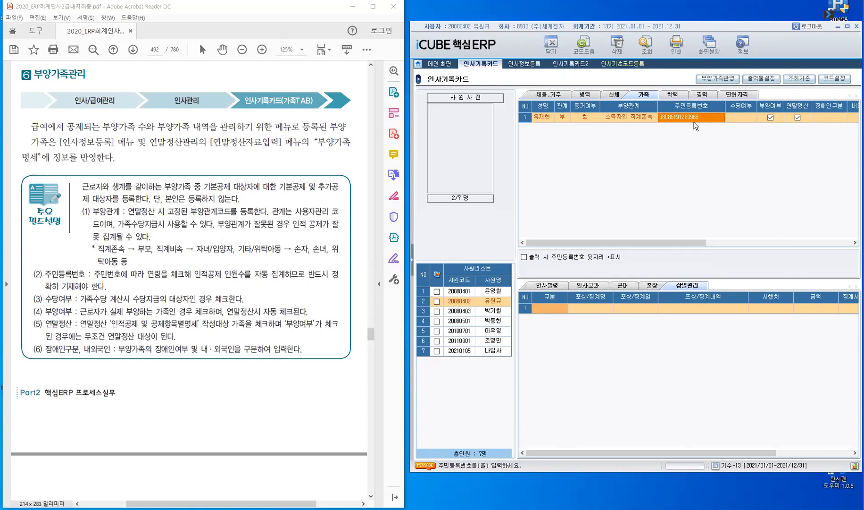
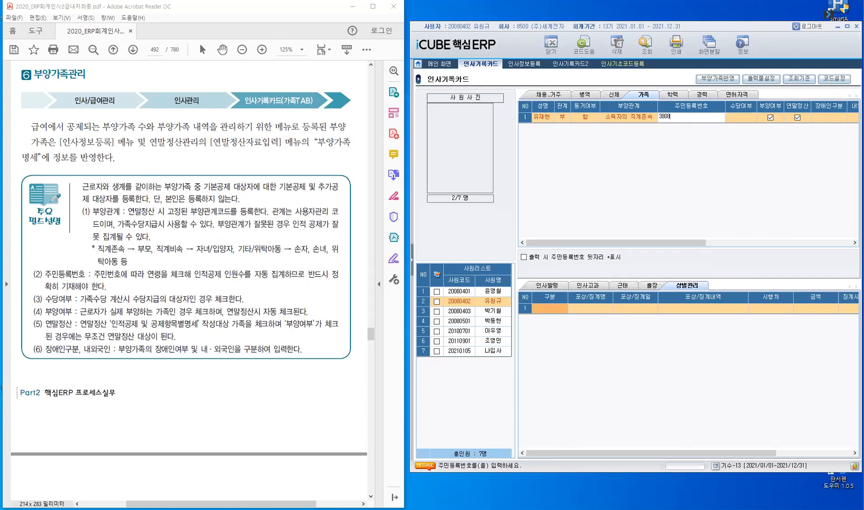
{"action": "key", "text": "Return"}
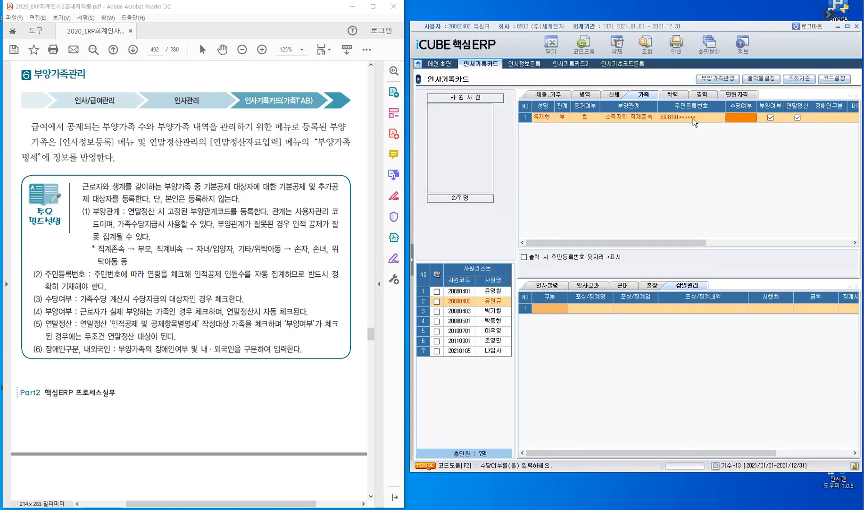
{"action": "left_click", "coordinate": [694, 118]}
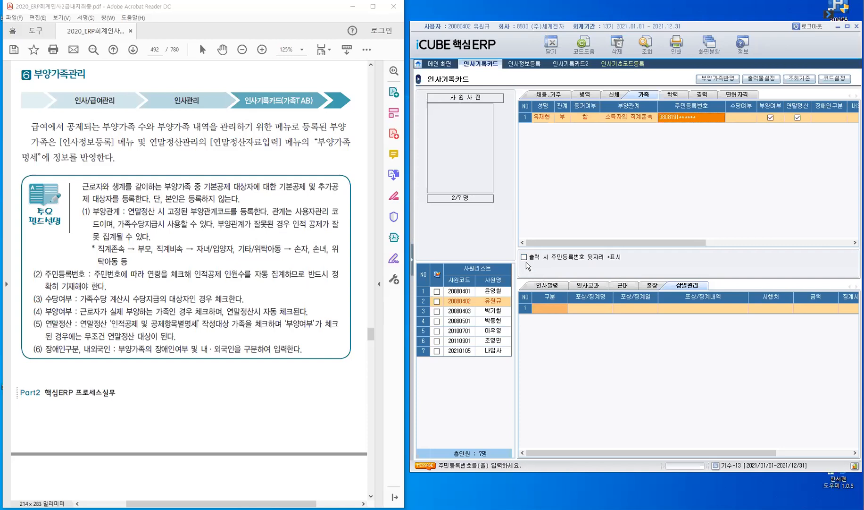
{"action": "left_click", "coordinate": [744, 120]}
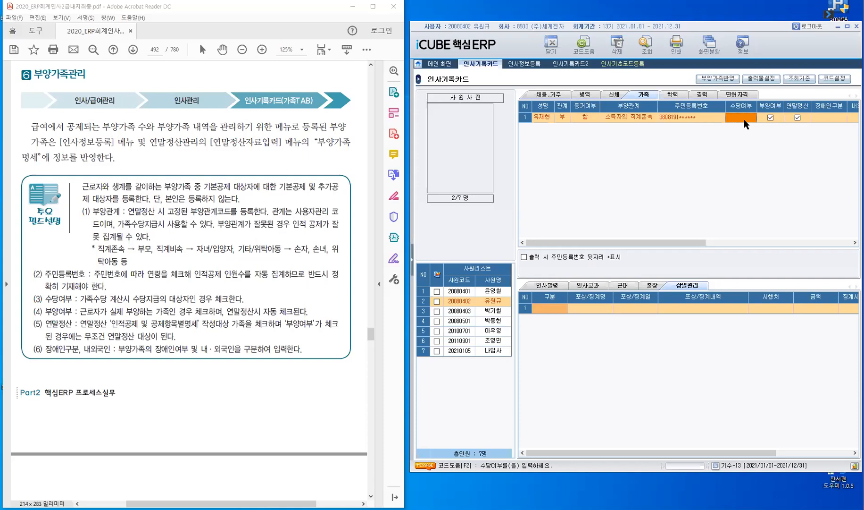
{"action": "left_click_drag", "start_coordinate": [726, 102], "coordinate": [702, 102]}
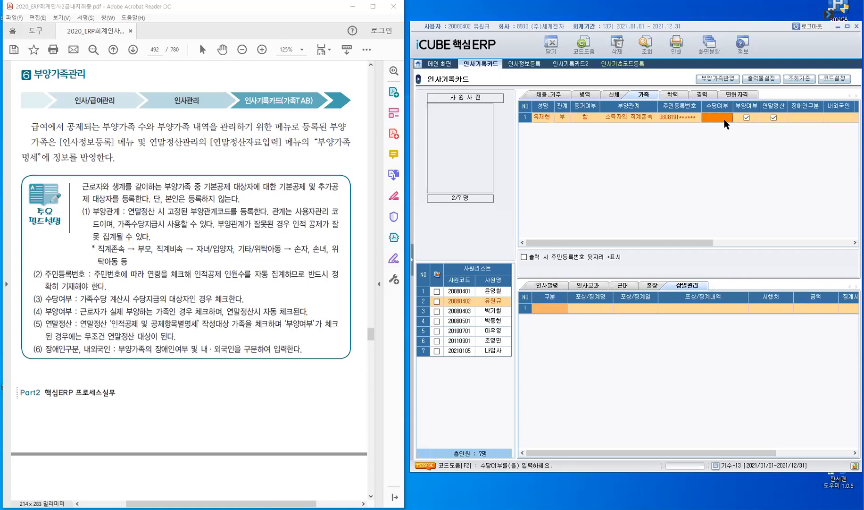
Choose 비해당 from the code help for the father's 수당여부
{"action": "left_click", "coordinate": [725, 121]}
{"action": "key", "text": "F2"}
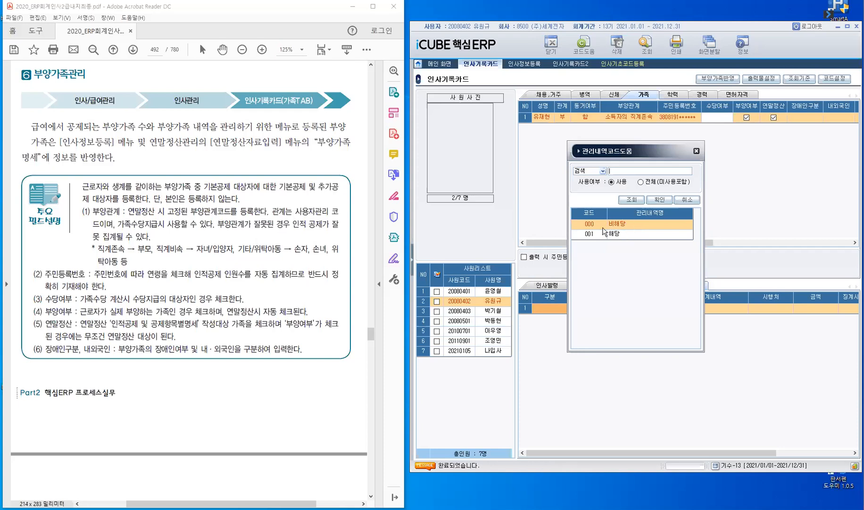
{"action": "left_click", "coordinate": [660, 198]}
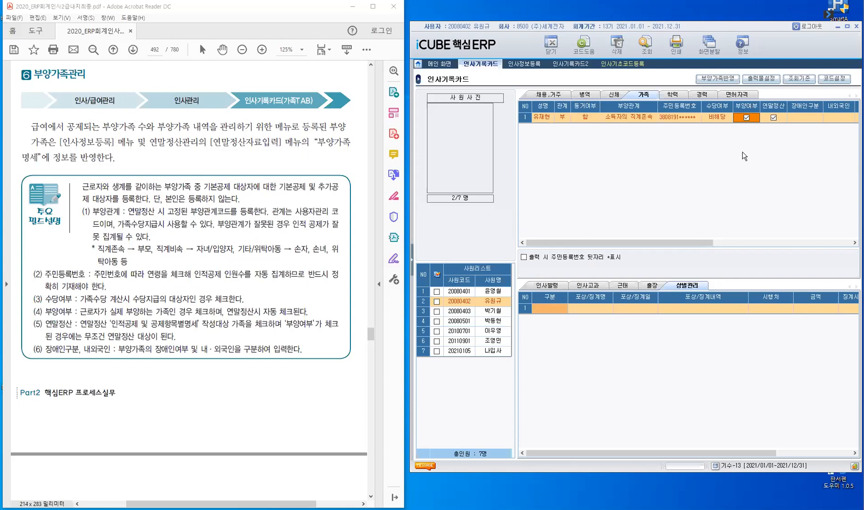
Finish the father's row with 장애인구분 비해당, 내국인, and 양 calendar, adding a second row
{"action": "key", "text": "Right"}
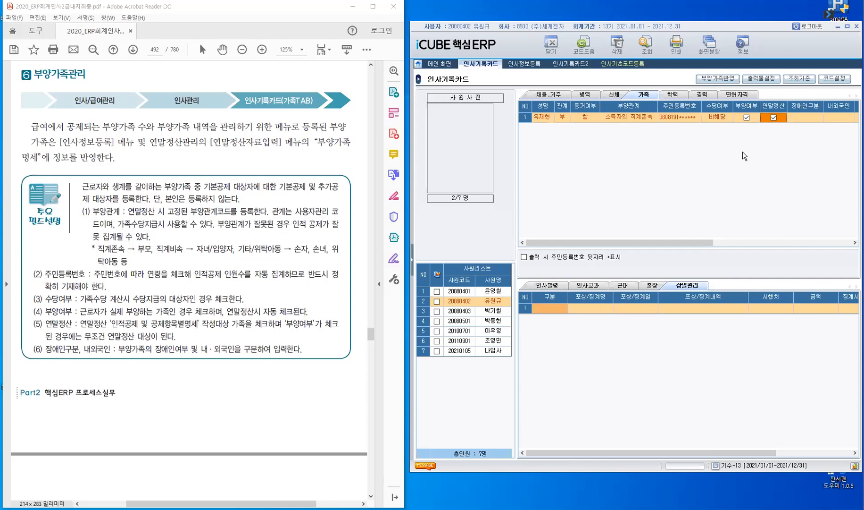
{"action": "key", "text": "Right"}
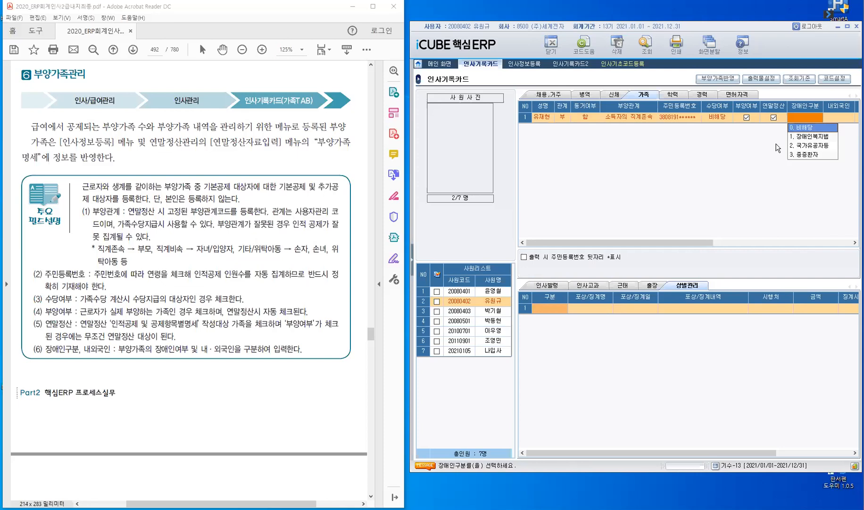
{"action": "key", "text": "Return"}
{"action": "left_click", "coordinate": [840, 127]}
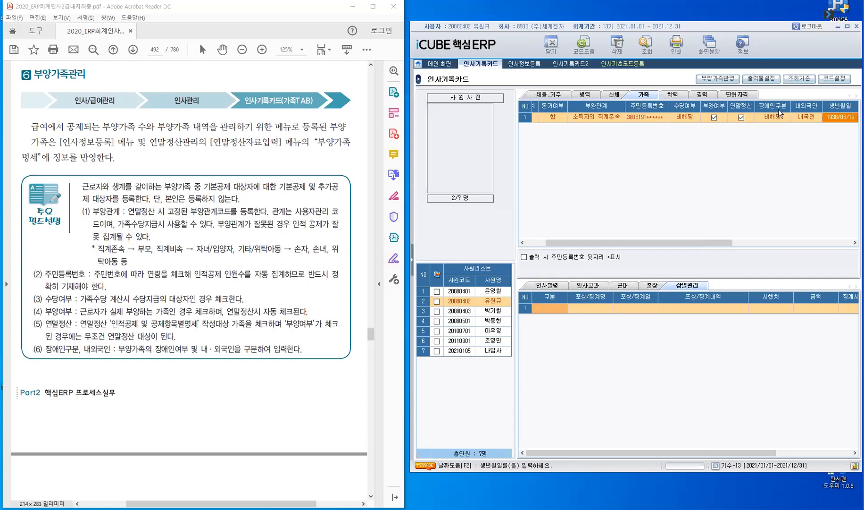
{"action": "key", "text": "Return"}
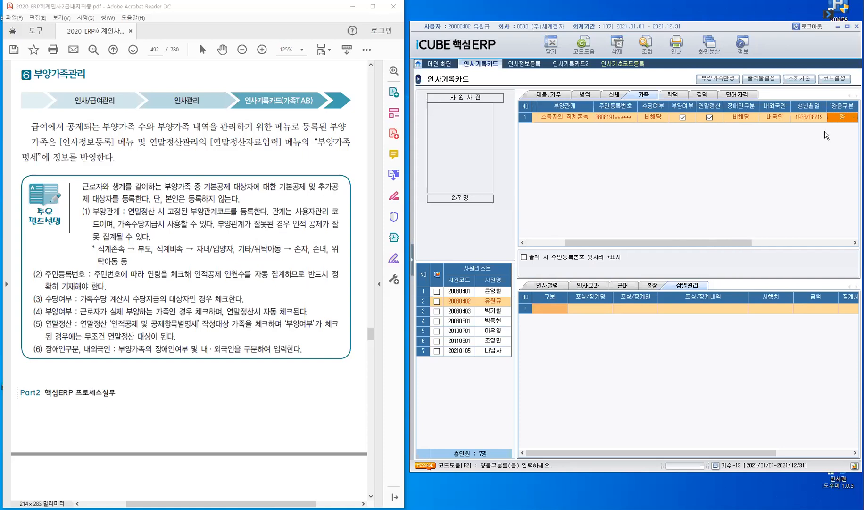
{"action": "key", "text": "Return"}
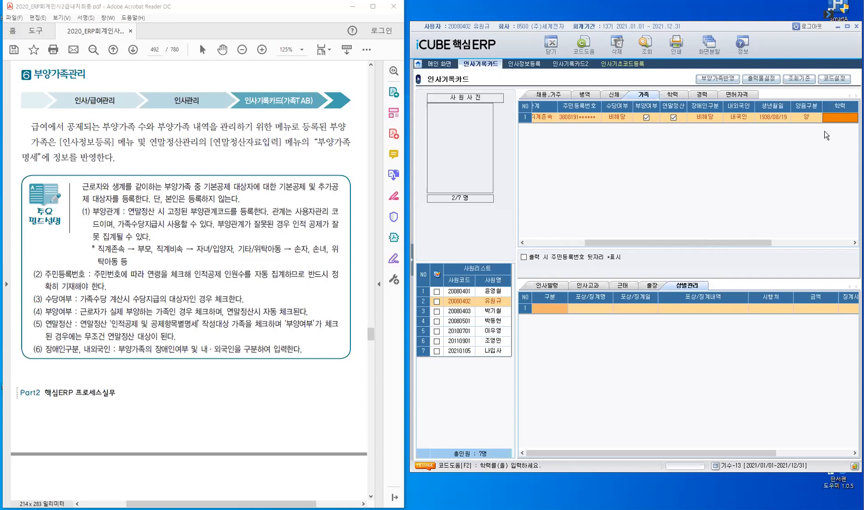
{"action": "key", "text": "Return"}
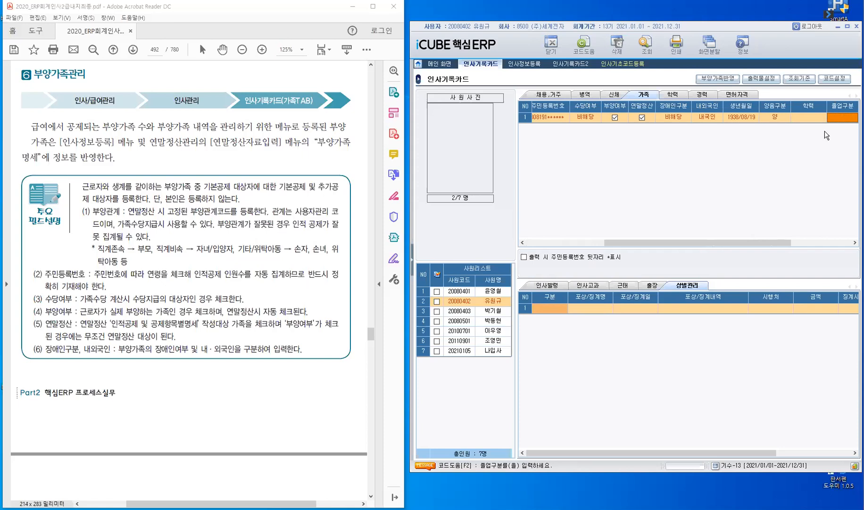
{"action": "key", "text": "Return"}
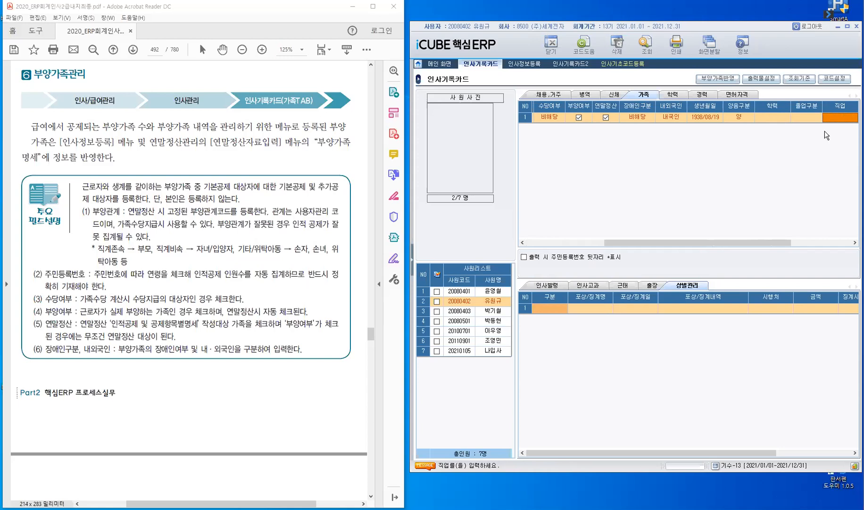
{"action": "key", "text": "Return"}
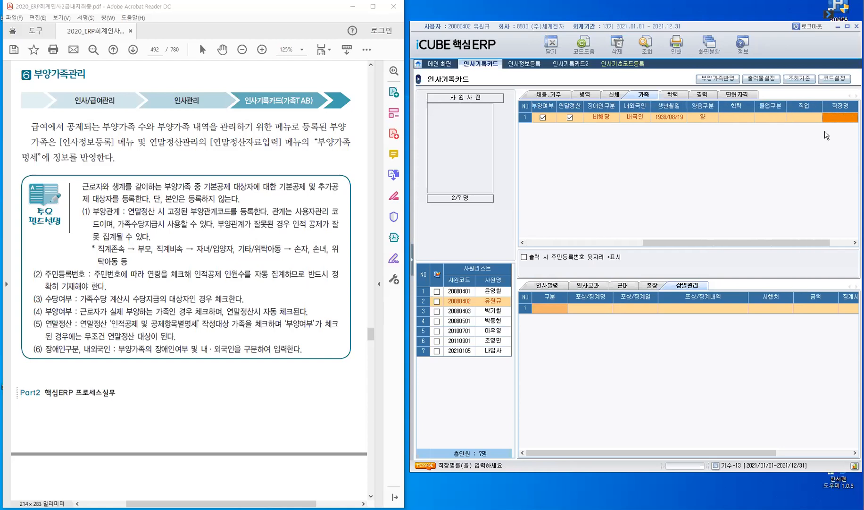
{"action": "key", "text": "Return"}
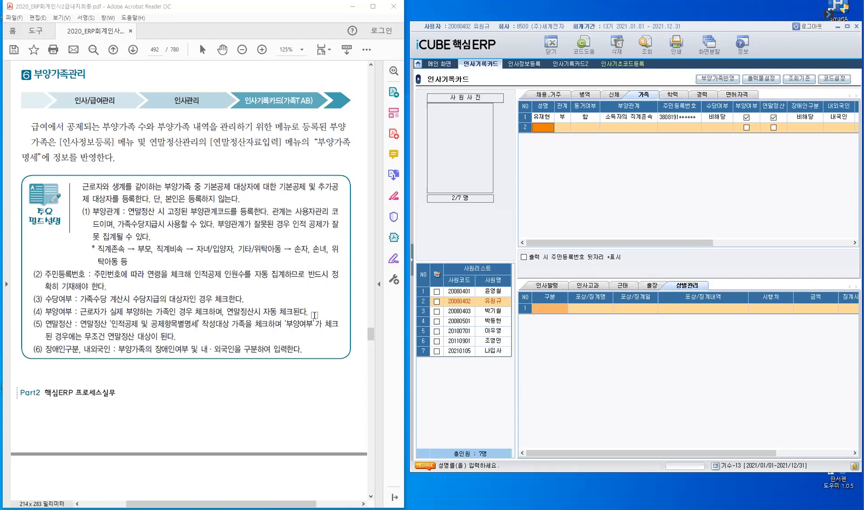
Turn the textbook to page 493's 실습예제 dependents table and widen the ERP family grid
{"action": "left_click", "coordinate": [243, 380]}
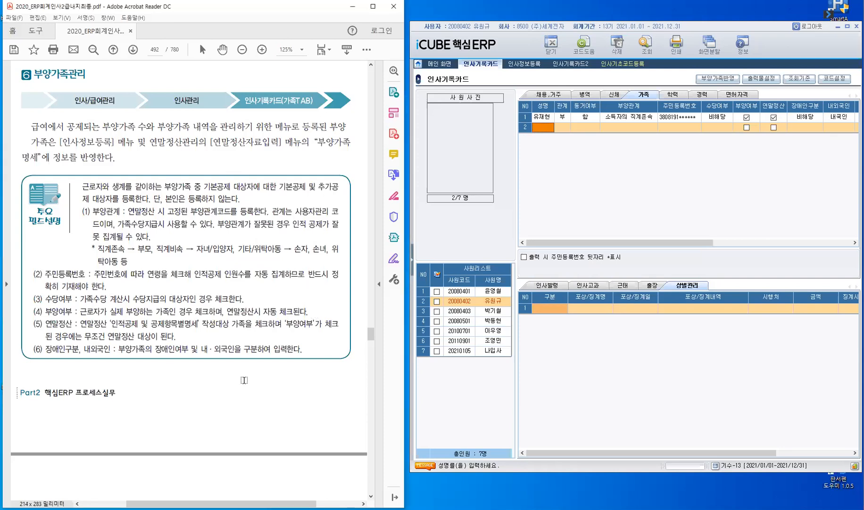
{"action": "scroll", "coordinate": [244, 380], "scroll_direction": "down", "scroll_amount": 5}
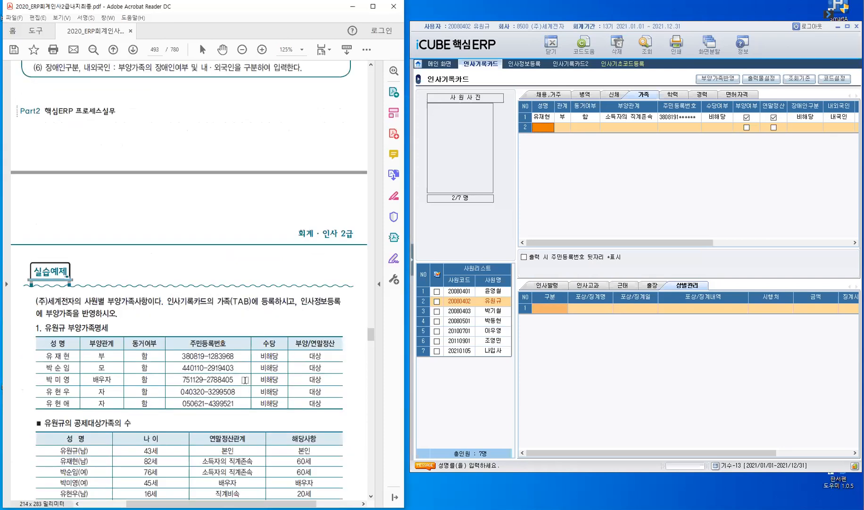
{"action": "scroll", "coordinate": [244, 380], "scroll_direction": "down", "scroll_amount": 5}
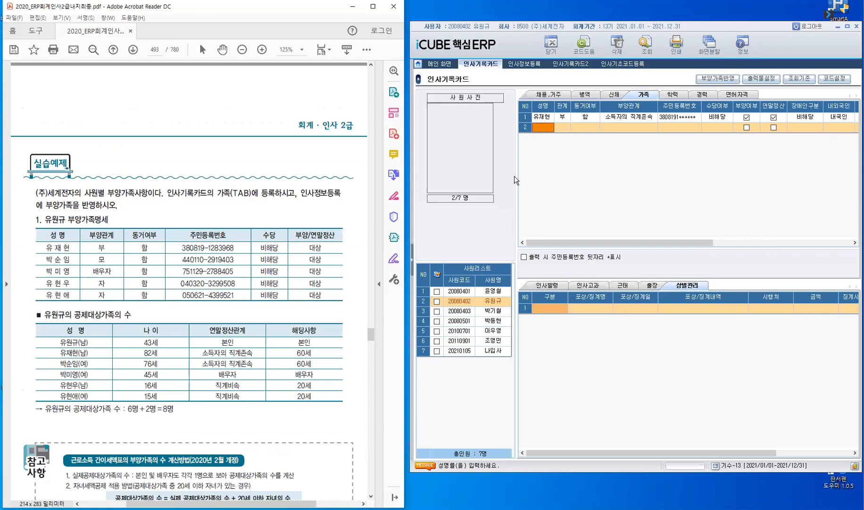
{"action": "left_click_drag", "start_coordinate": [518, 178], "coordinate": [462, 179]}
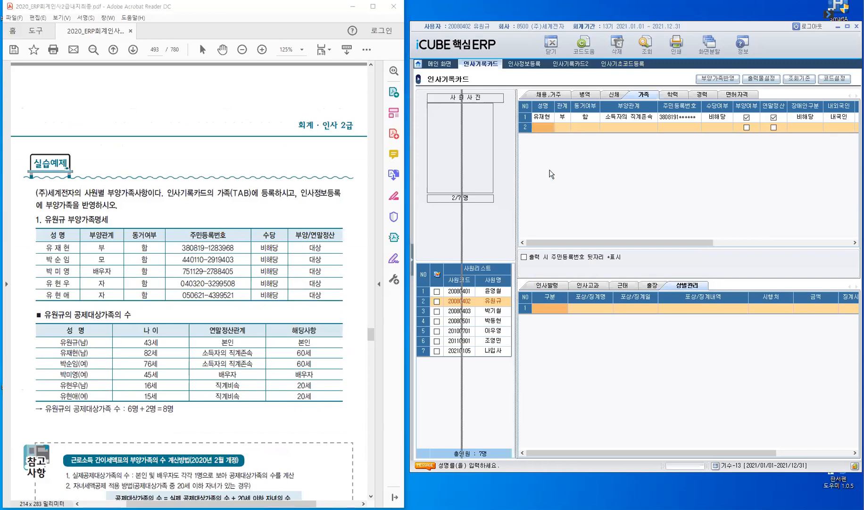
{"action": "left_click", "coordinate": [486, 126]}
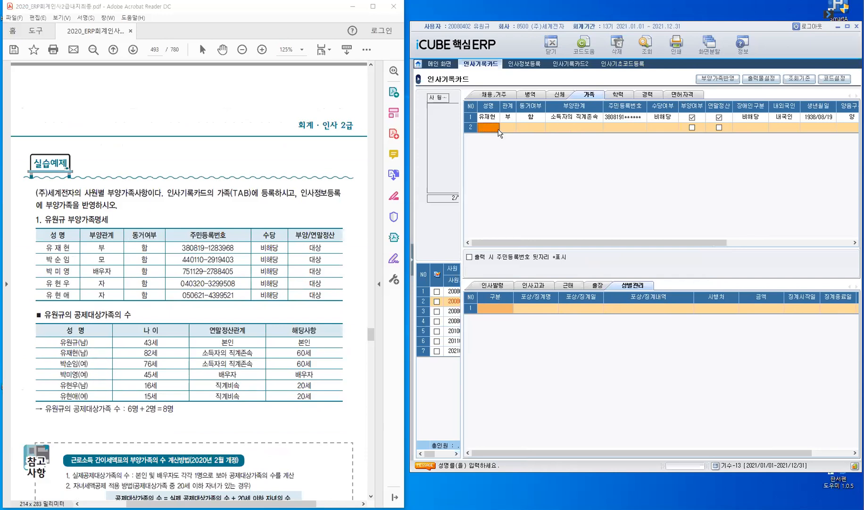
Add the mother in row 2 with relationship 모, cohabitation 함, and dependent relation 소득자의 직계존속
{"action": "key", "text": "Return"}
{"action": "key", "text": "F2"}
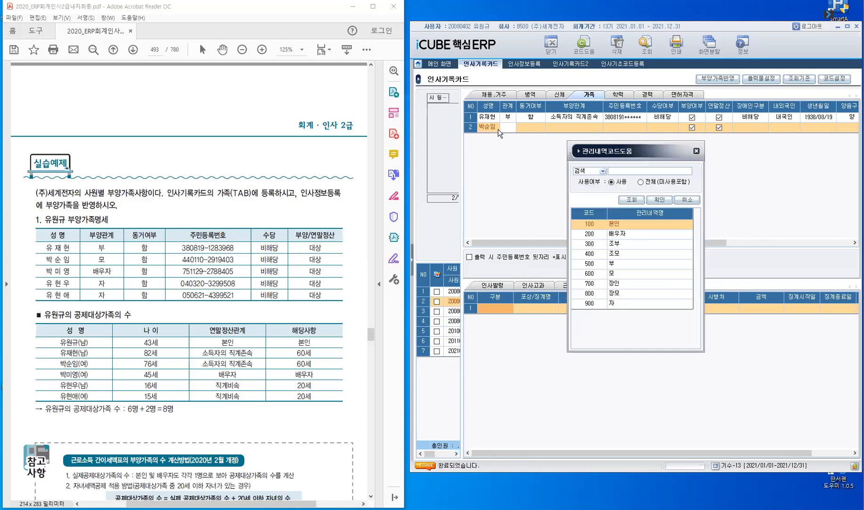
{"action": "key", "text": "Escape"}
{"action": "type", "text": "모"}
{"action": "key", "text": "Return"}
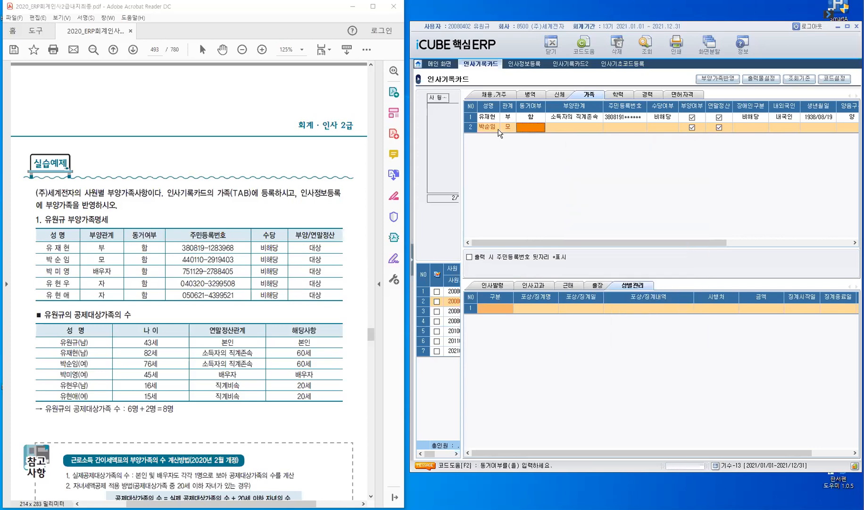
{"action": "key", "text": "F2"}
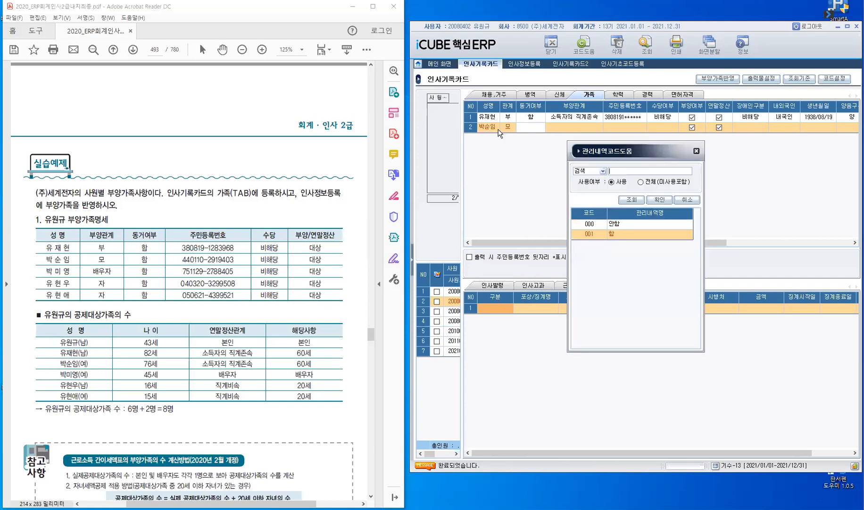
{"action": "key", "text": "Return"}
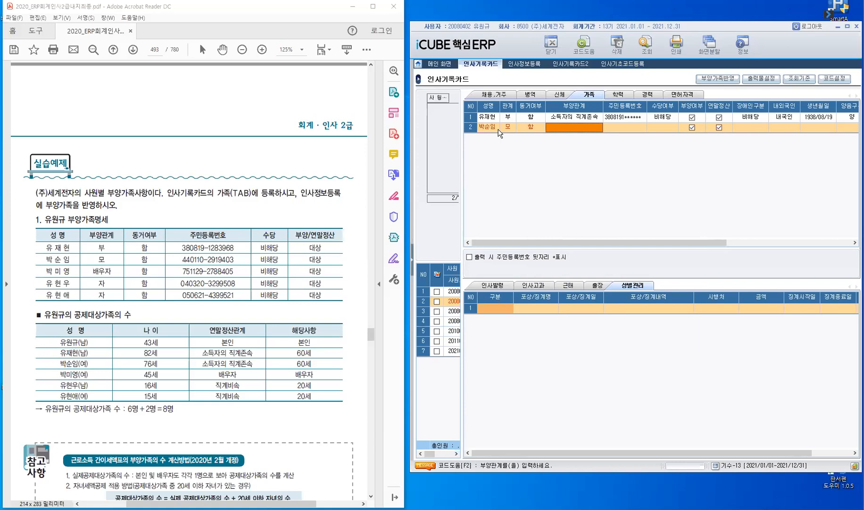
{"action": "key", "text": "F2"}
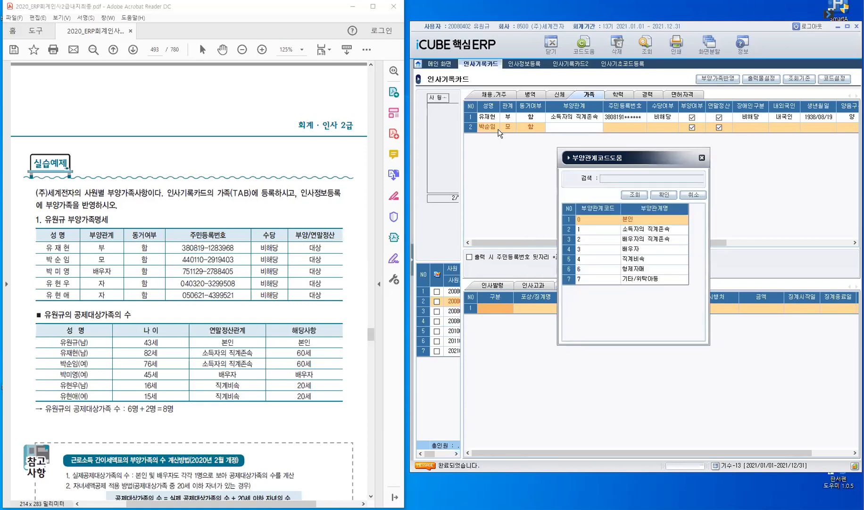
{"action": "key", "text": "Down"}
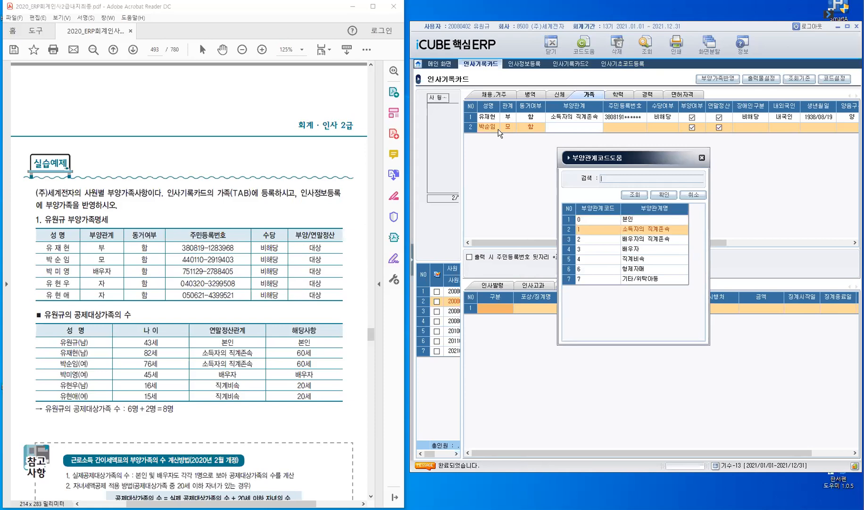
{"action": "key", "text": "Return"}
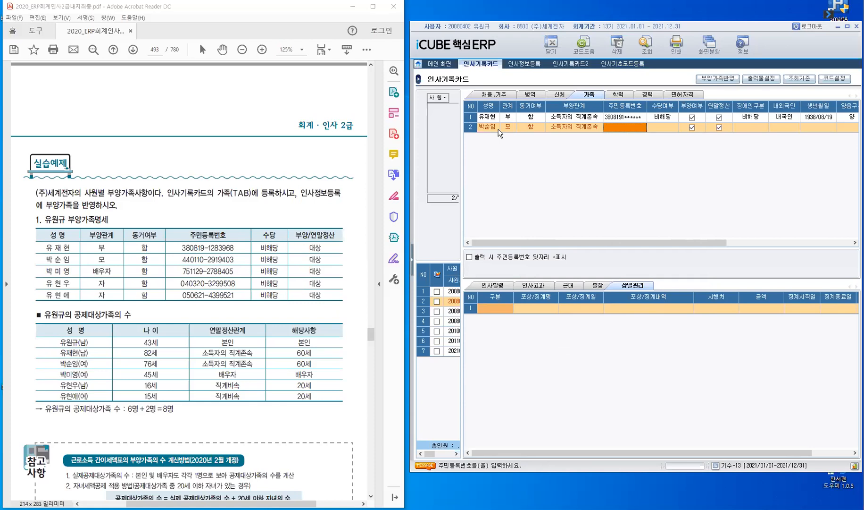
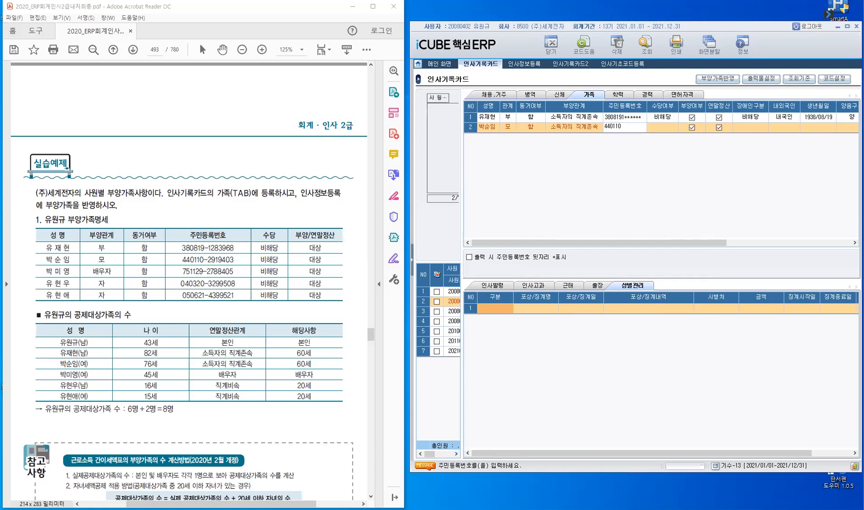
Enter the mother's resident number, set 수당여부 and 장애인구분 to 비해당, and start row 3
{"action": "key", "text": "Return"}
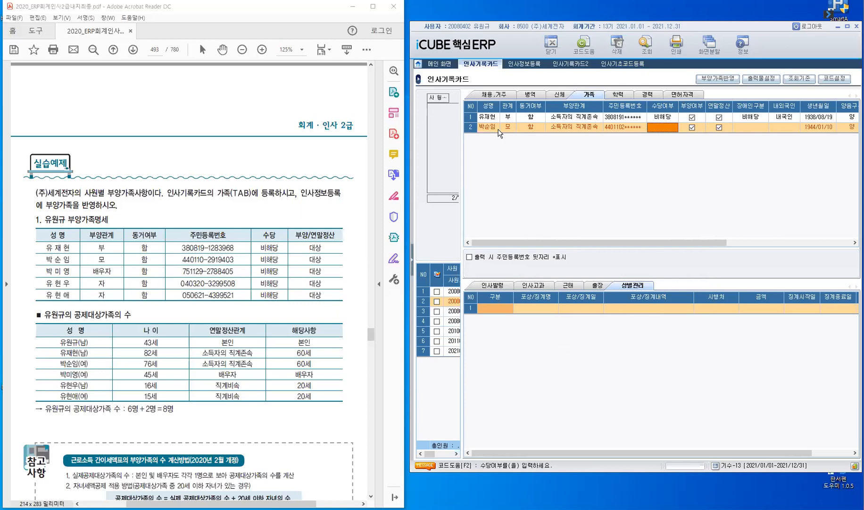
{"action": "key", "text": "F2"}
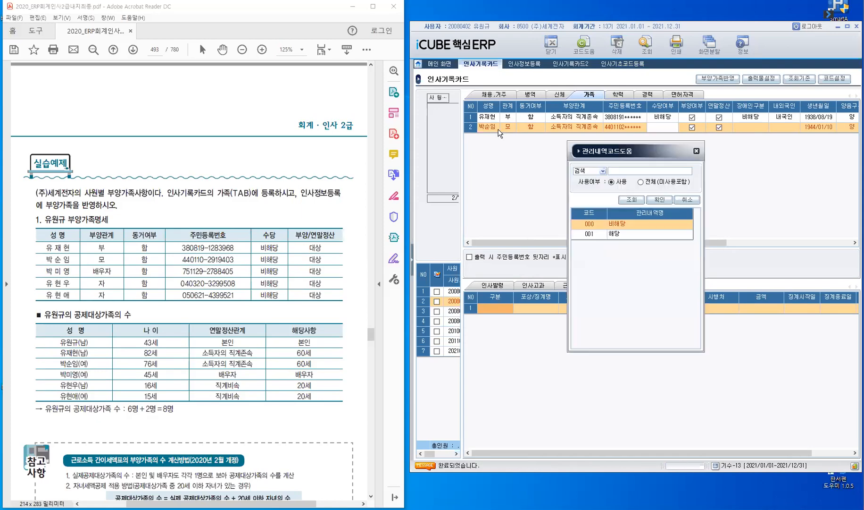
{"action": "key", "text": "Return"}
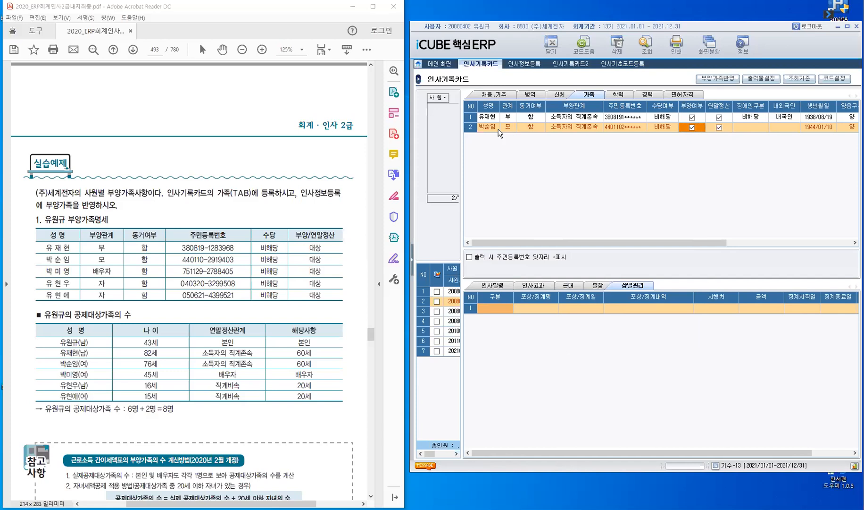
{"action": "key", "text": "Return"}
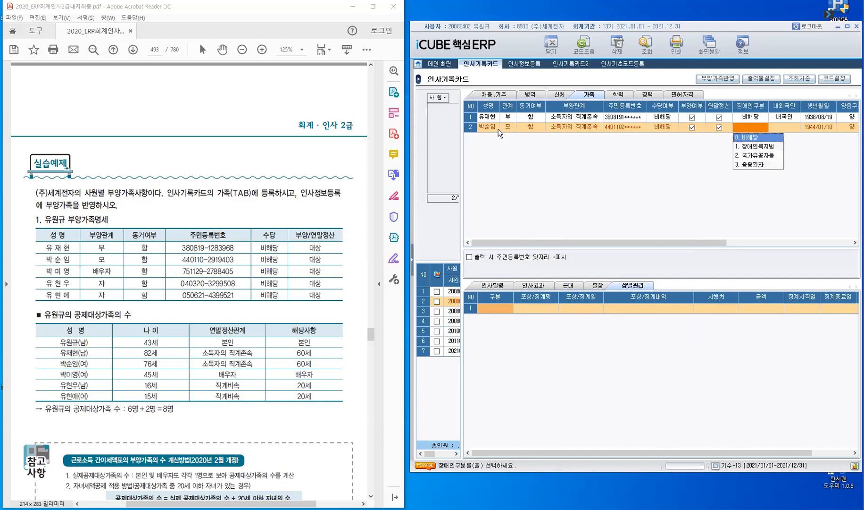
{"action": "key", "text": "Return"}
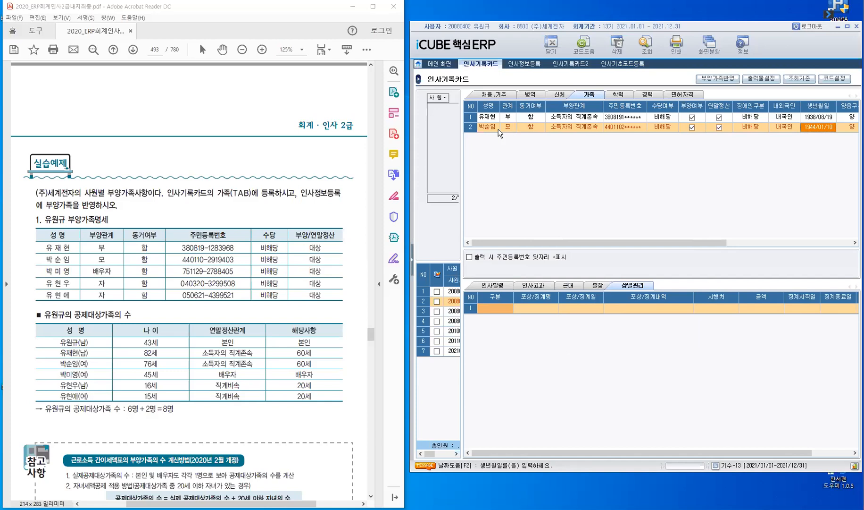
{"action": "key", "text": "Return"}
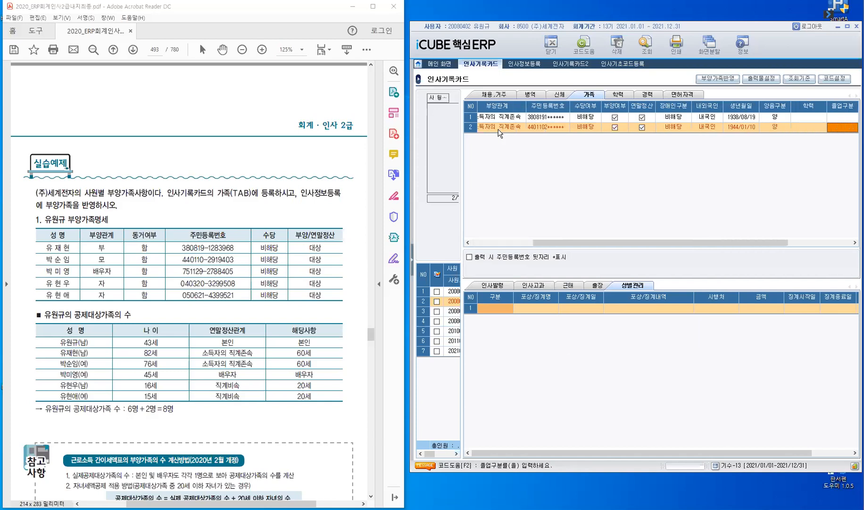
{"action": "key", "text": "Return"}
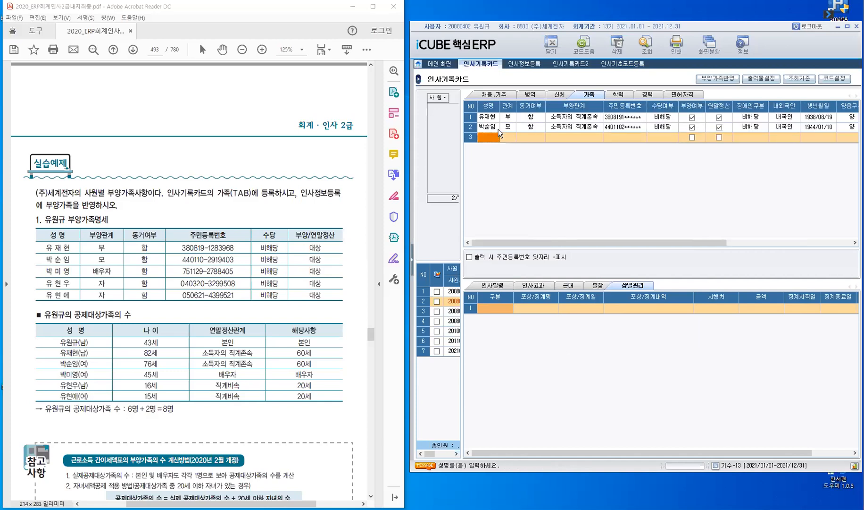
Add the spouse in row 3 with relationship 배우자, cohabitation 함, and dependent relation 배우자
{"action": "key", "text": "Return"}
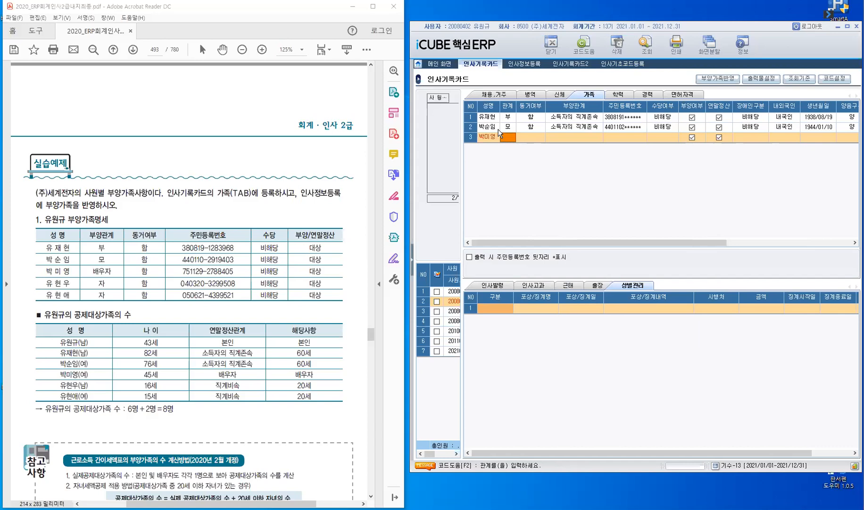
{"action": "left_click", "coordinate": [501, 134]}
{"action": "key", "text": "F2"}
{"action": "key", "text": "Down"}
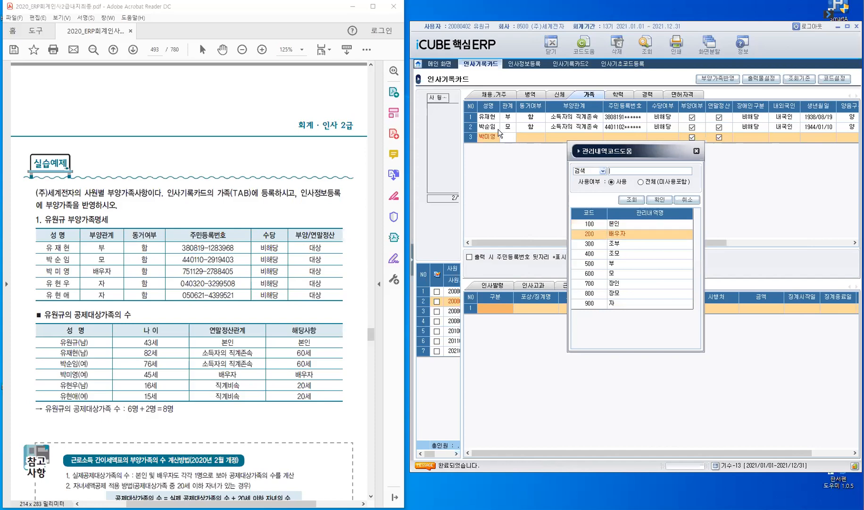
{"action": "key", "text": "Return"}
{"action": "key", "text": "F2"}
{"action": "key", "text": "Down"}
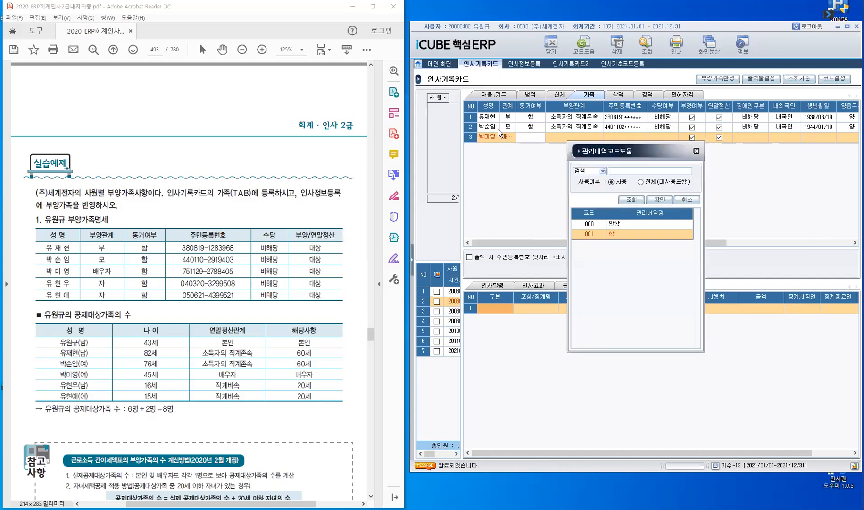
{"action": "key", "text": "Return"}
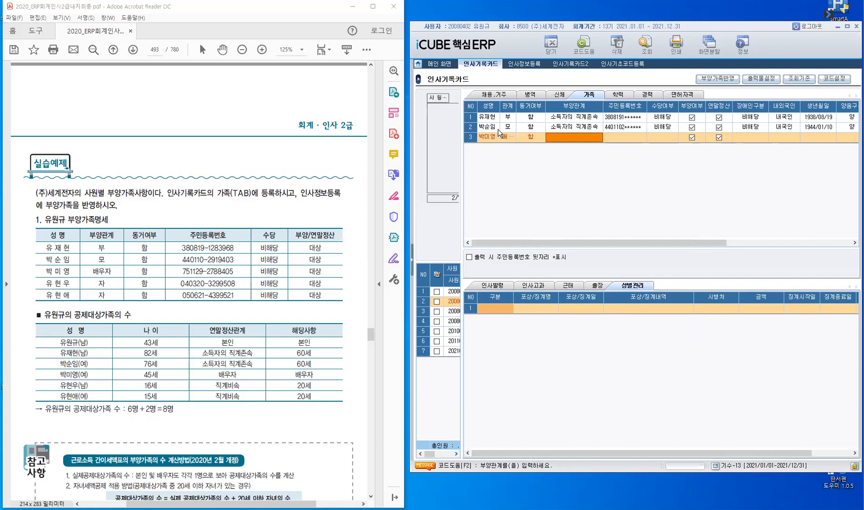
{"action": "key", "text": "F2"}
{"action": "key", "text": "Down"}
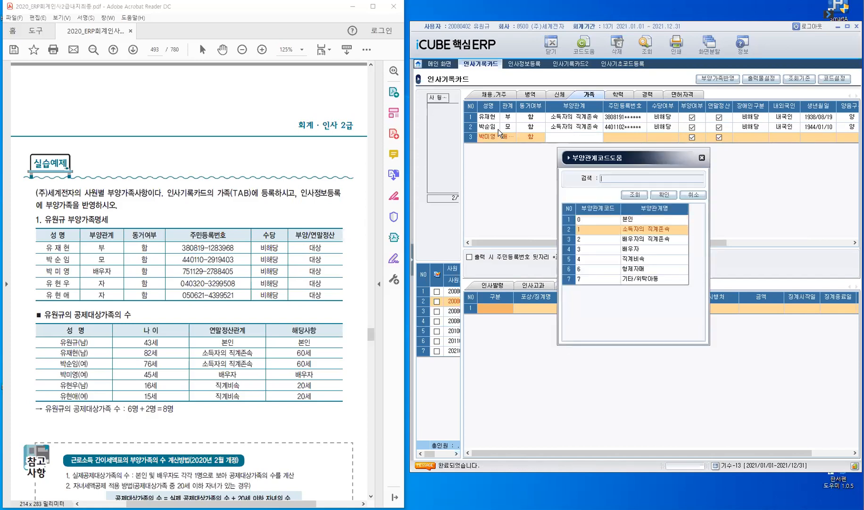
{"action": "key", "text": "Down"}
{"action": "key", "text": "Down"}
{"action": "key", "text": "Return"}
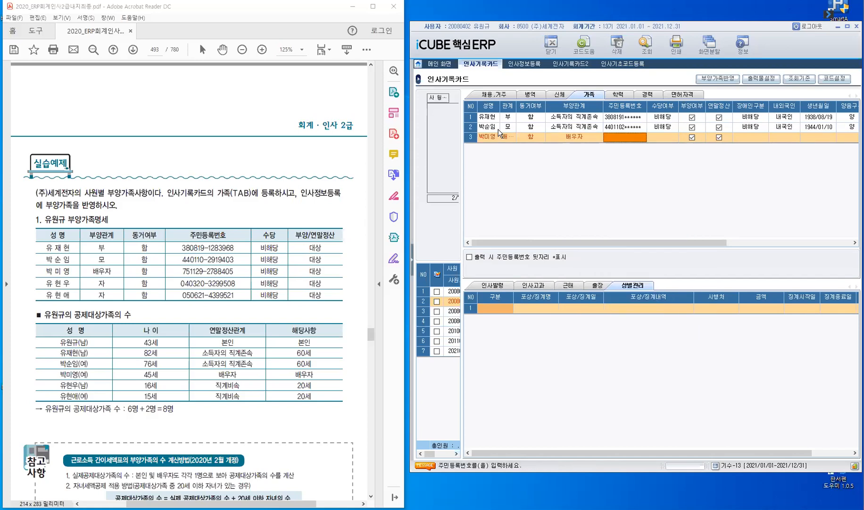
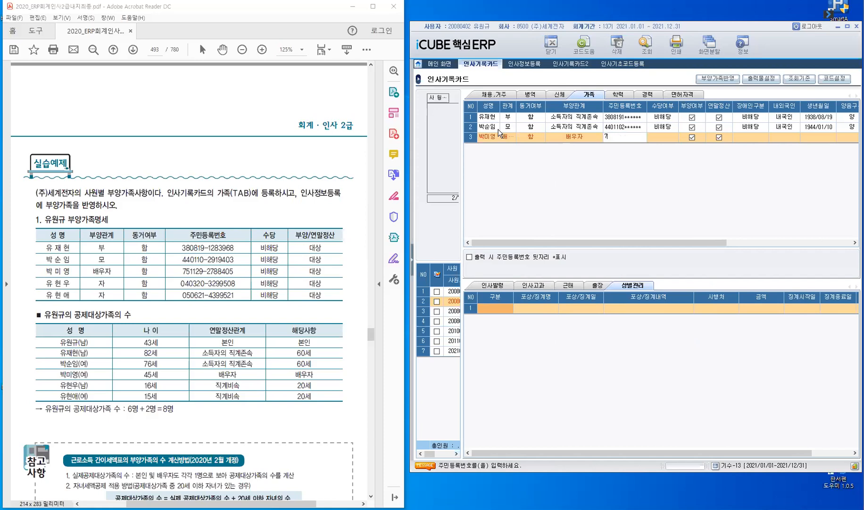
Enter the spouse's resident number, set both 비해당 fields and 내국인, and start row 4
{"action": "key", "text": "Return"}
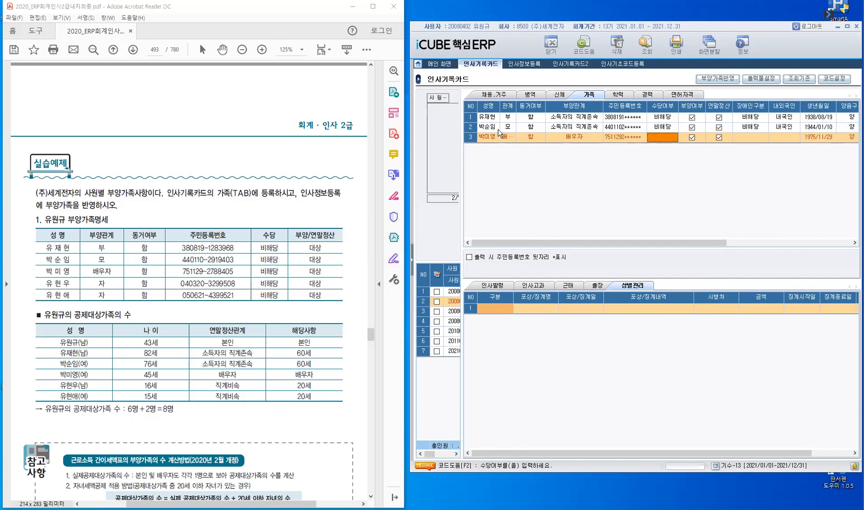
{"action": "key", "text": "F2"}
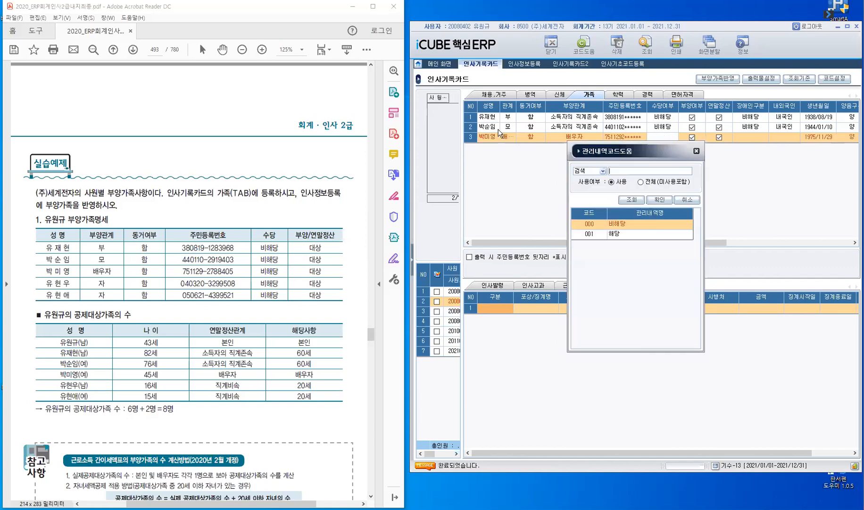
{"action": "key", "text": "Return"}
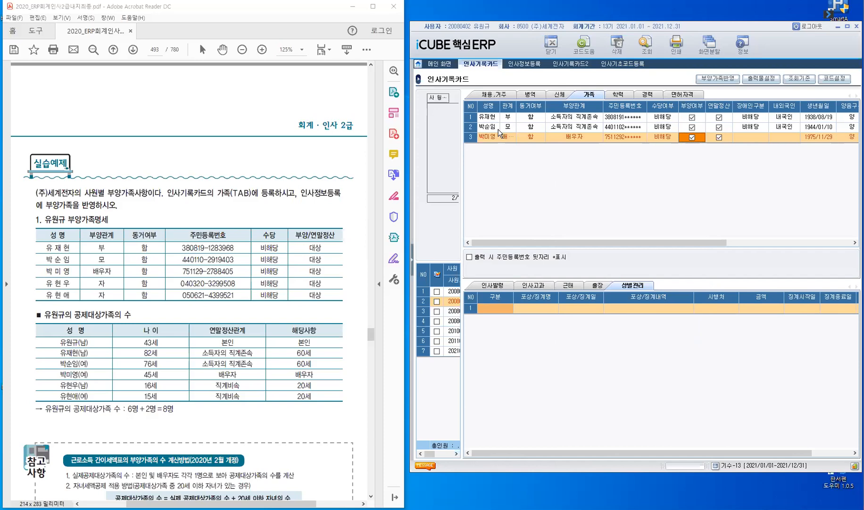
{"action": "key", "text": "Return"}
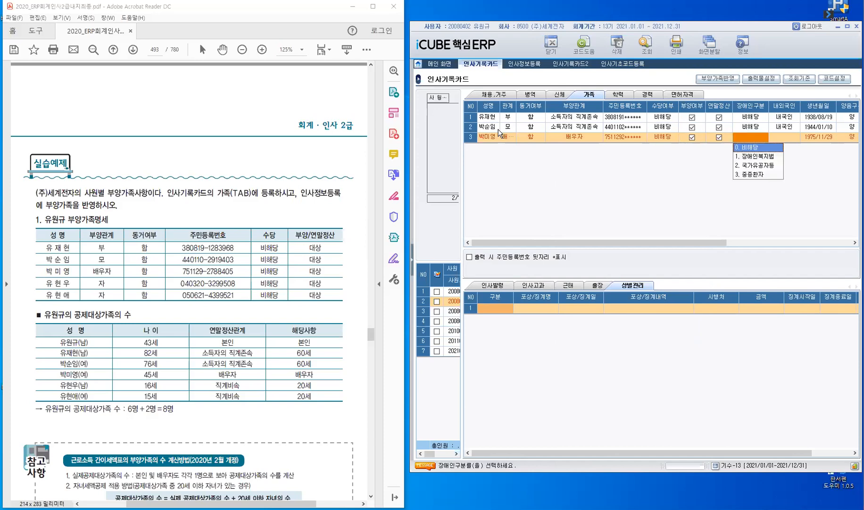
{"action": "key", "text": "Return"}
{"action": "key", "text": "Return"}
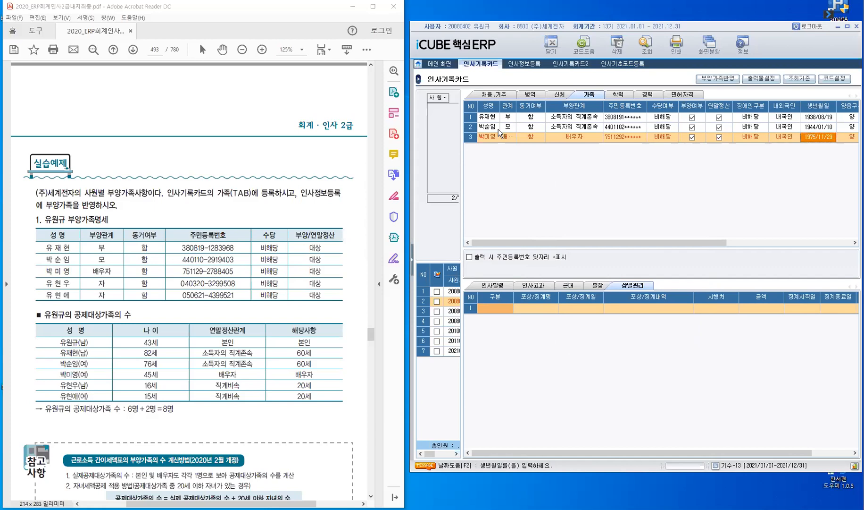
{"action": "key", "text": "Return"}
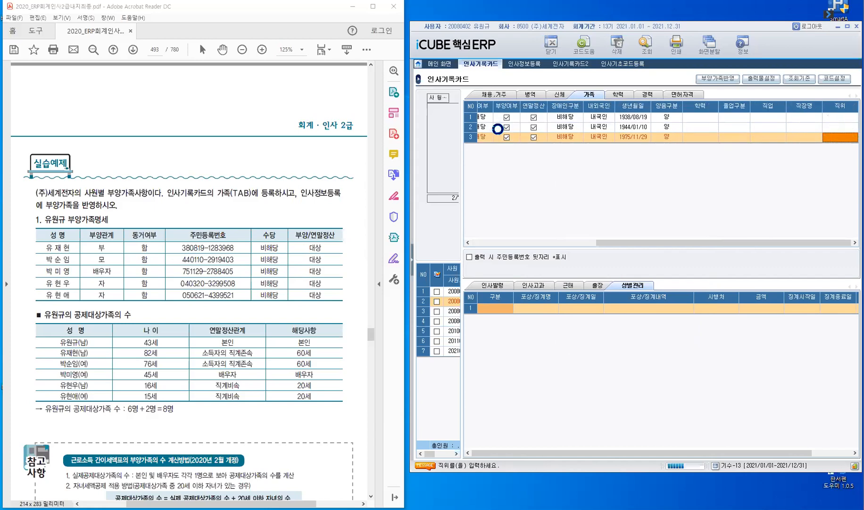
{"action": "key", "text": "Return"}
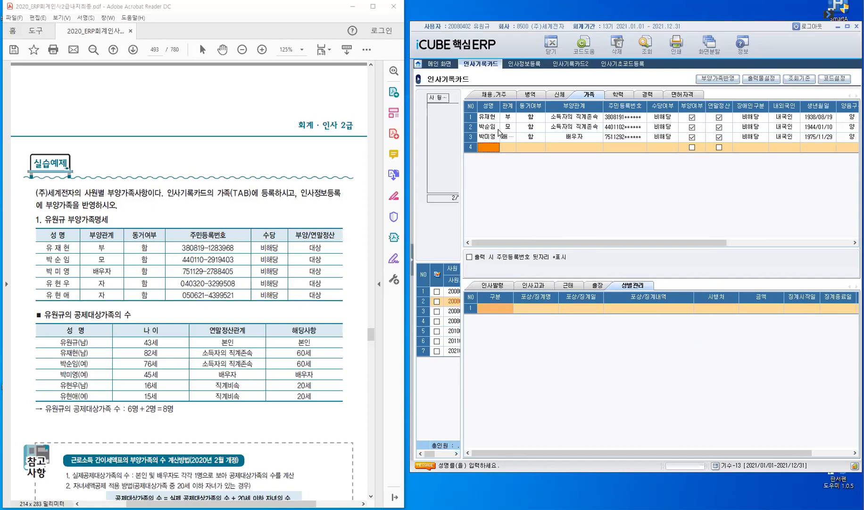
Add a child in row 4 with relationship 900 자, cohabitation 함, and dependent relation 직계비속
{"action": "key", "text": "Return"}
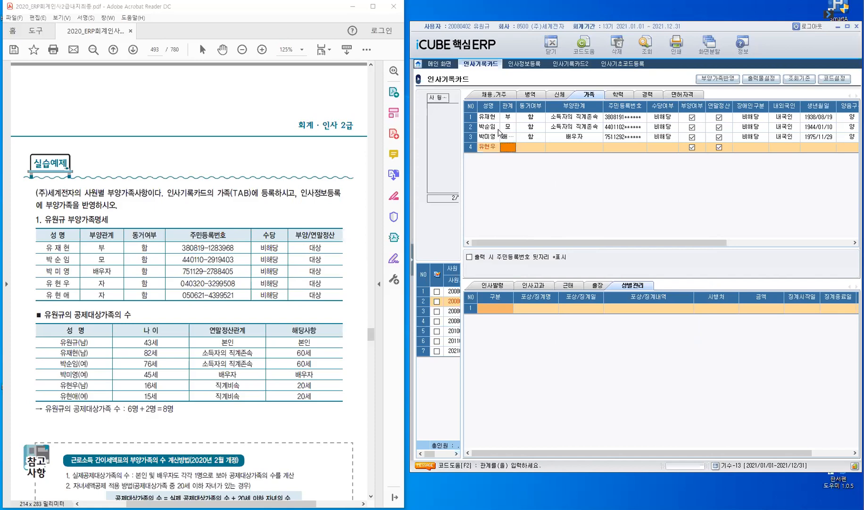
{"action": "key", "text": "F2"}
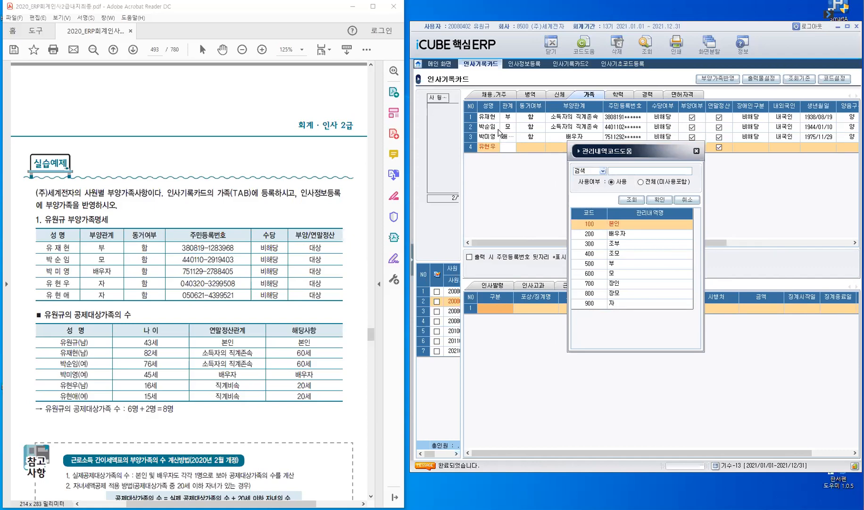
{"action": "key", "text": "Up"}
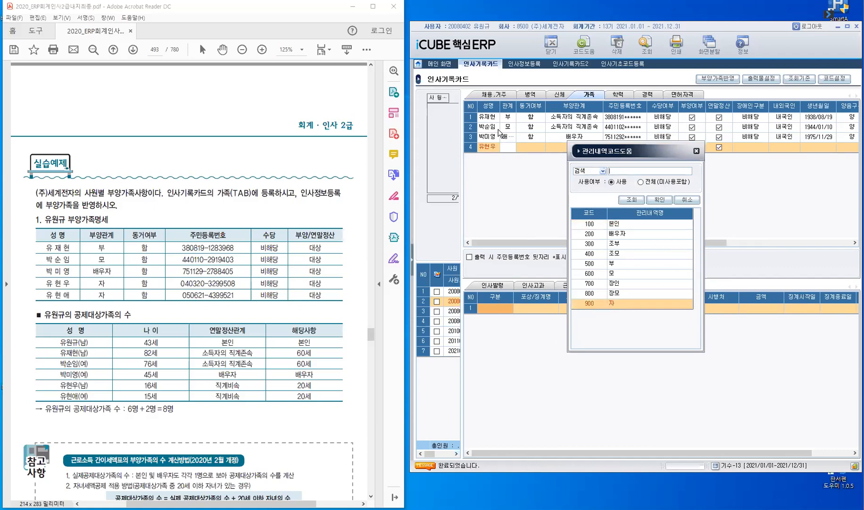
{"action": "key", "text": "Return"}
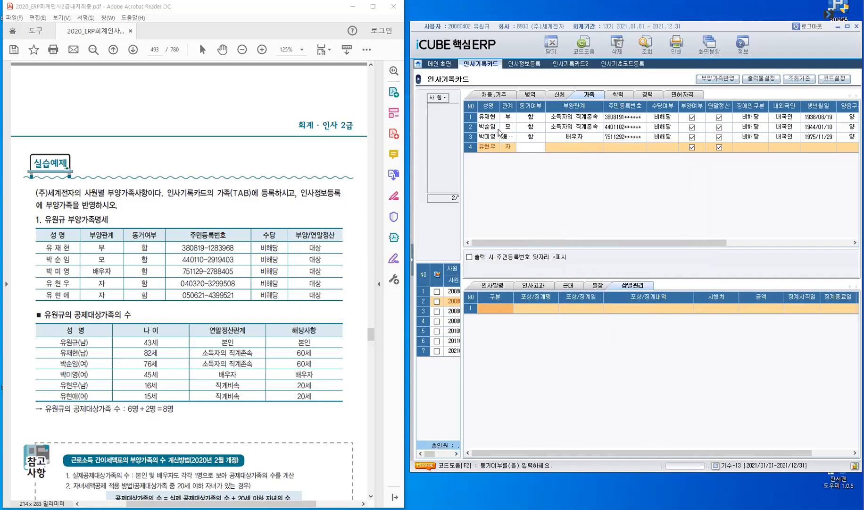
{"action": "key", "text": "F2"}
{"action": "key", "text": "Return"}
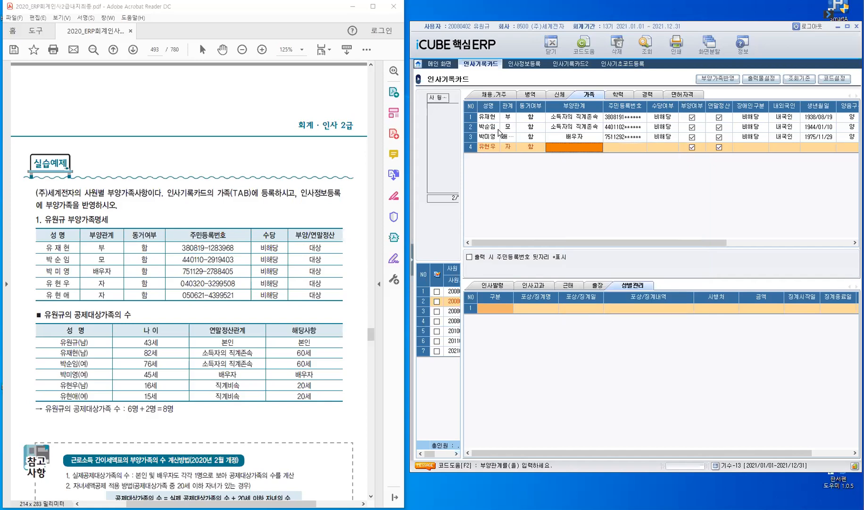
{"action": "key", "text": "F2"}
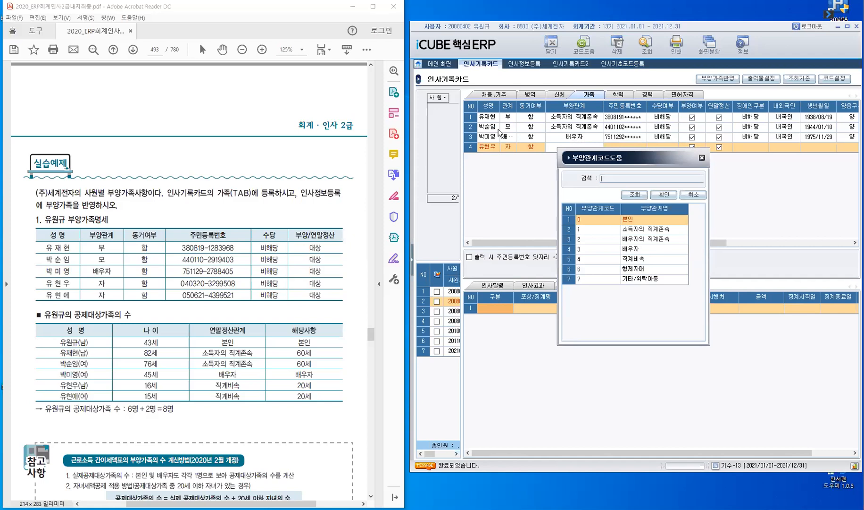
{"action": "key", "text": "Down"}
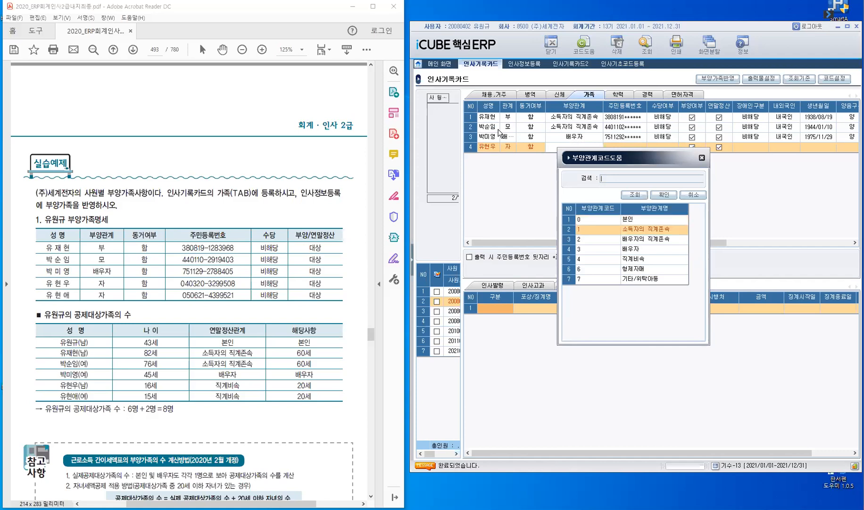
{"action": "key", "text": "Down"}
{"action": "key", "text": "Down"}
{"action": "key", "text": "Down"}
{"action": "key", "text": "Return"}
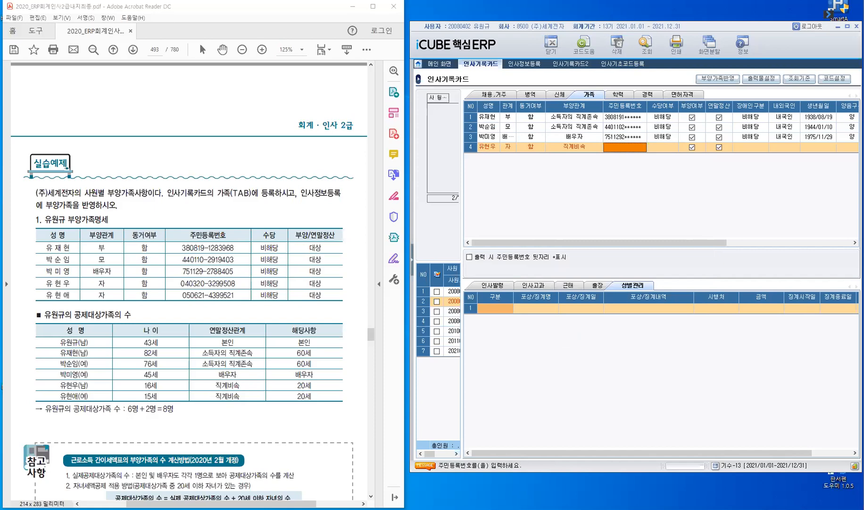
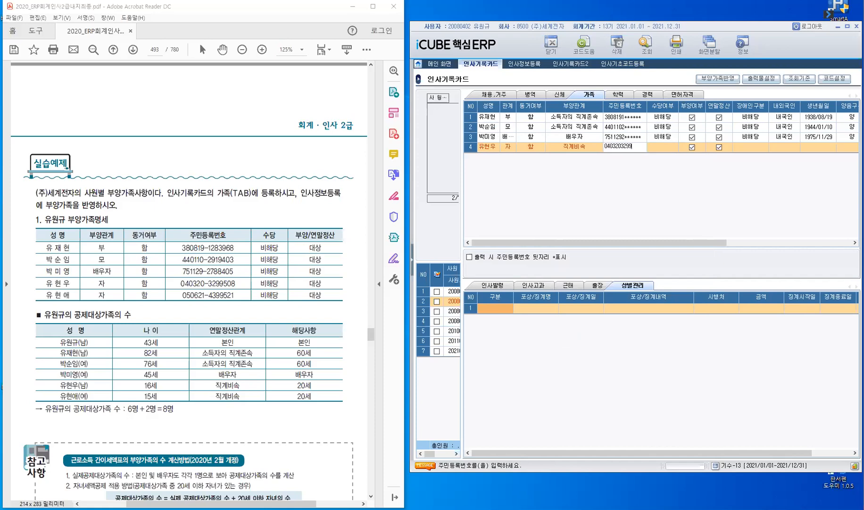
{"action": "key", "text": "Return"}
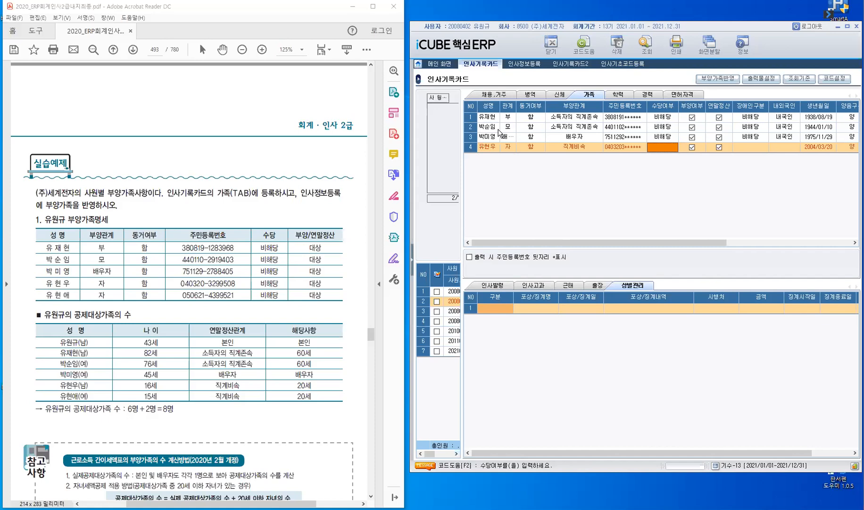
{"action": "key", "text": "F2"}
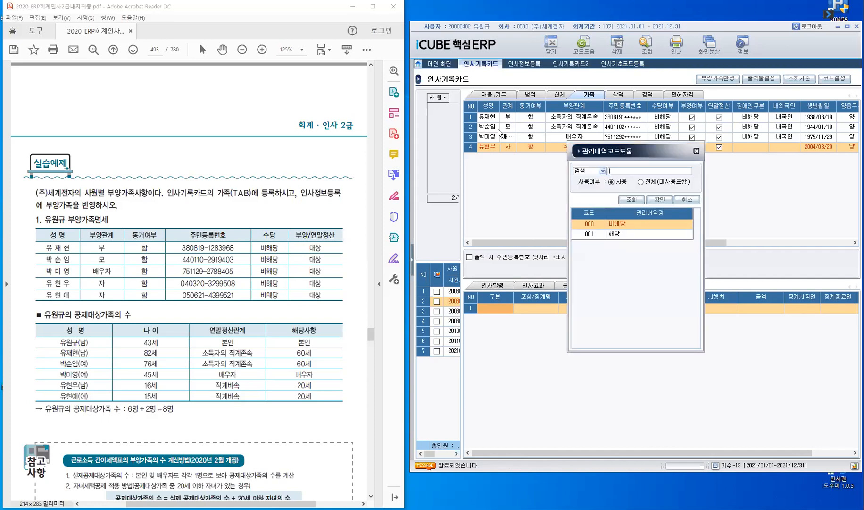
{"action": "key", "text": "Return"}
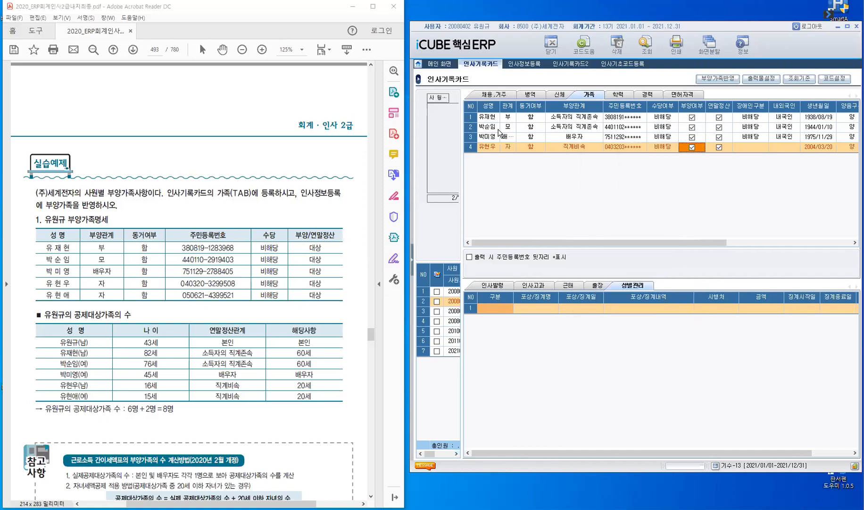
{"action": "key", "text": "Return"}
{"action": "key", "text": "Return"}
{"action": "key", "text": "Return"}
{"action": "key", "text": "Return"}
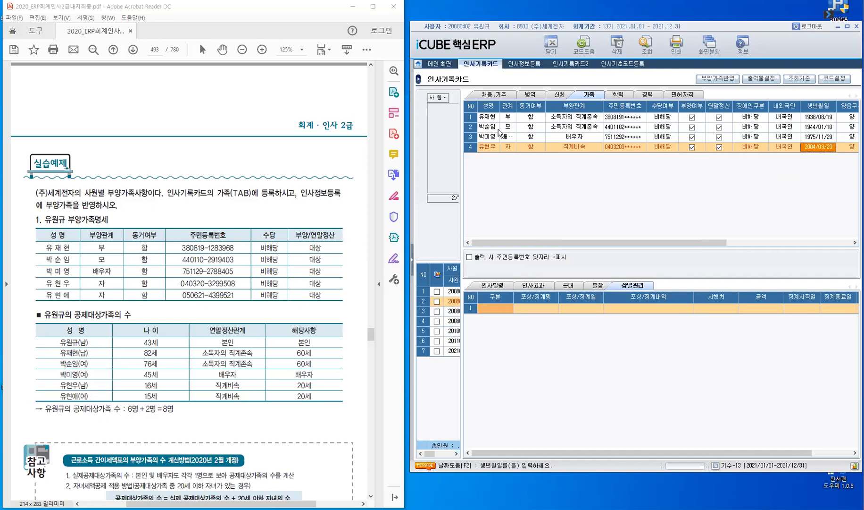
{"action": "key", "text": "Return"}
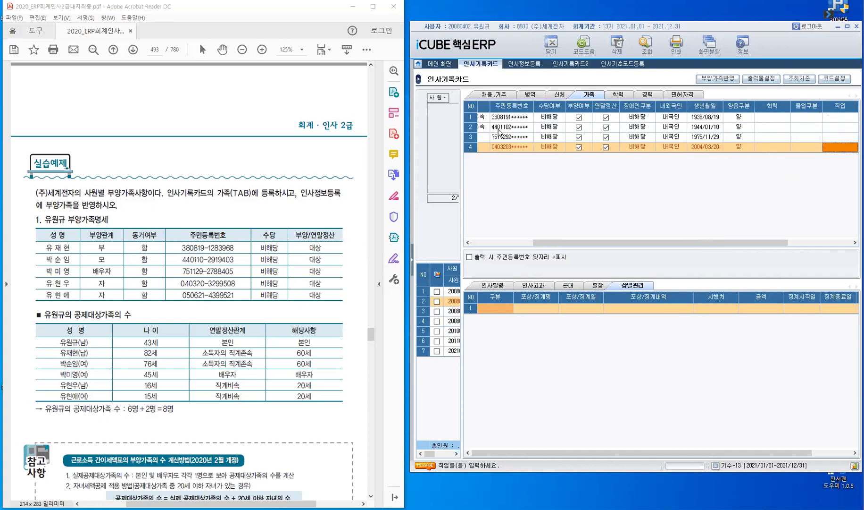
{"action": "key", "text": "Return"}
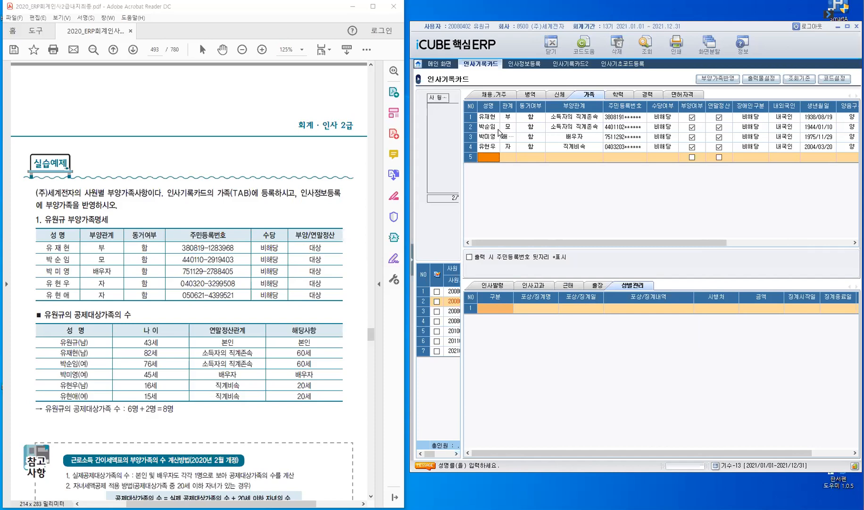
Enter the second child's name in family row 5, correcting the typed syllables
{"action": "type", "text": "ㅇㅇ"}
{"action": "key", "text": "BackSpace"}
{"action": "key", "text": "BackSpace"}
{"action": "key", "text": "Return"}
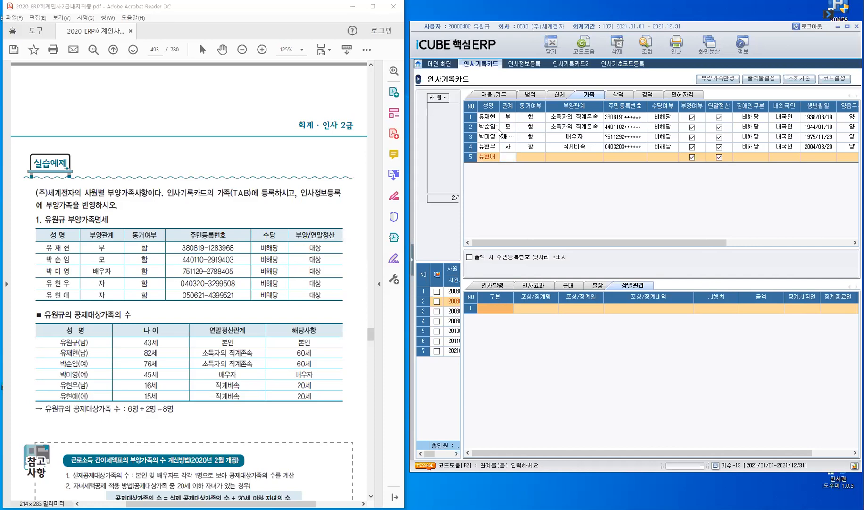
Set row 5's relationship to 자, living together to 함, and 부양관계 to 직계비속
{"action": "key", "text": "F2"}
{"action": "key", "text": "Down"}
{"action": "key", "text": "Down"}
{"action": "key", "text": "Down"}
{"action": "key", "text": "Down"}
{"action": "key", "text": "Down"}
{"action": "key", "text": "Down"}
{"action": "key", "text": "Down"}
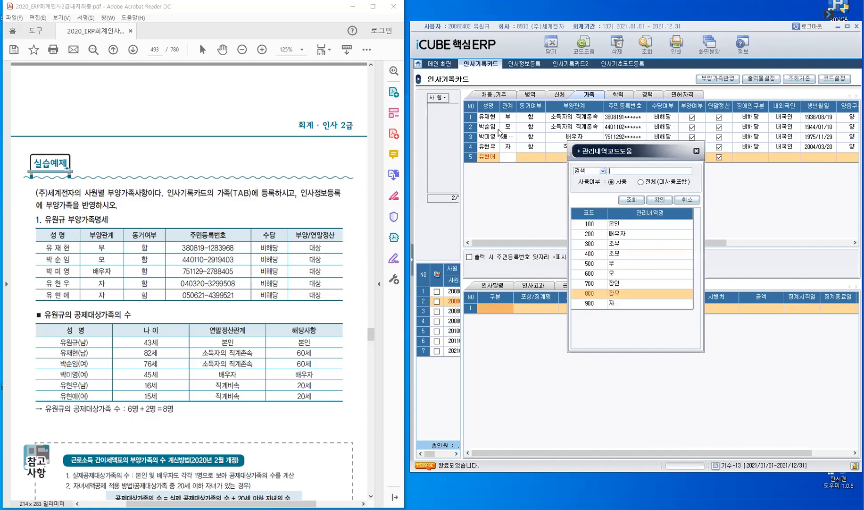
{"action": "key", "text": "Down"}
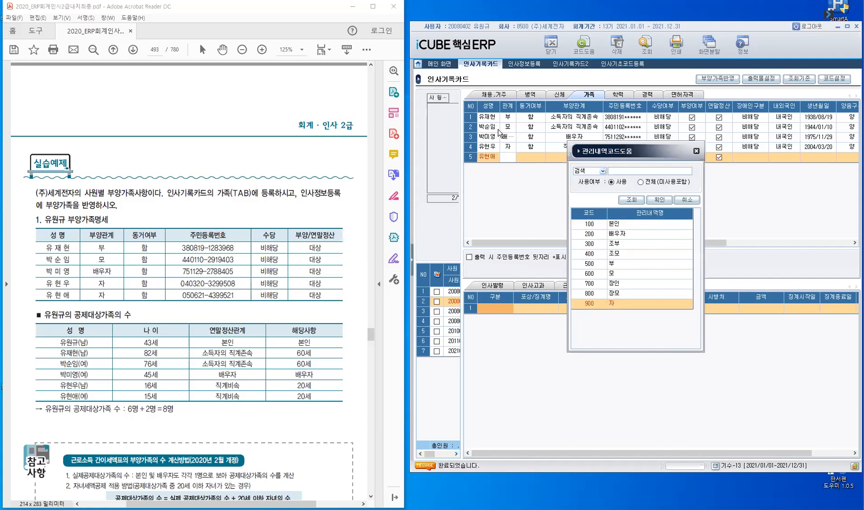
{"action": "key", "text": "Return"}
{"action": "key", "text": "F2"}
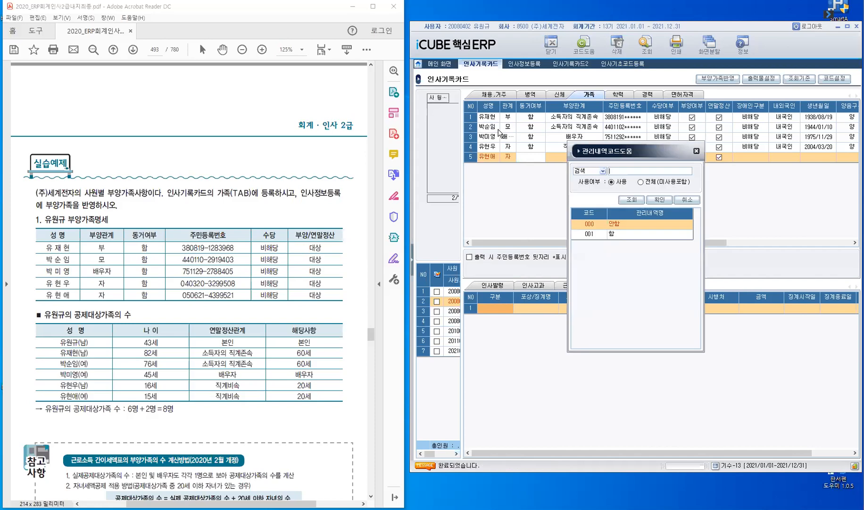
{"action": "key", "text": "Return"}
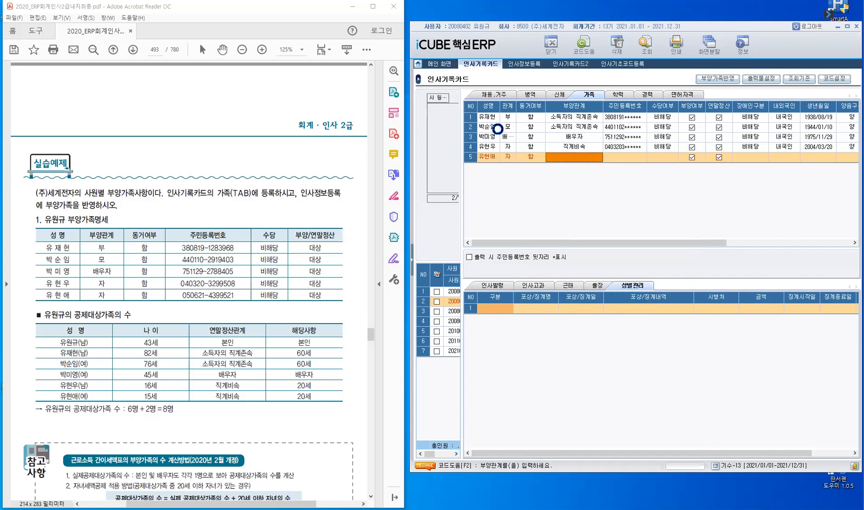
{"action": "key", "text": "F2"}
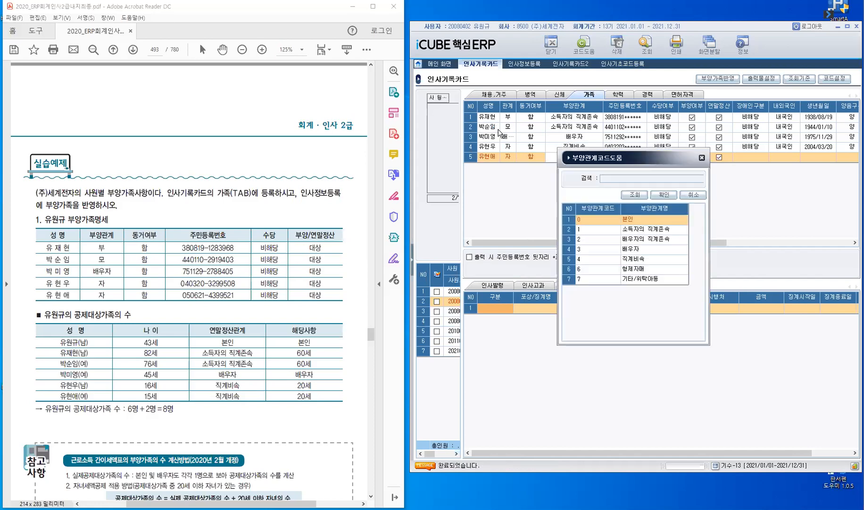
{"action": "key", "text": "Down"}
{"action": "key", "text": "Down"}
{"action": "key", "text": "Down"}
{"action": "key", "text": "Down"}
{"action": "key", "text": "Return"}
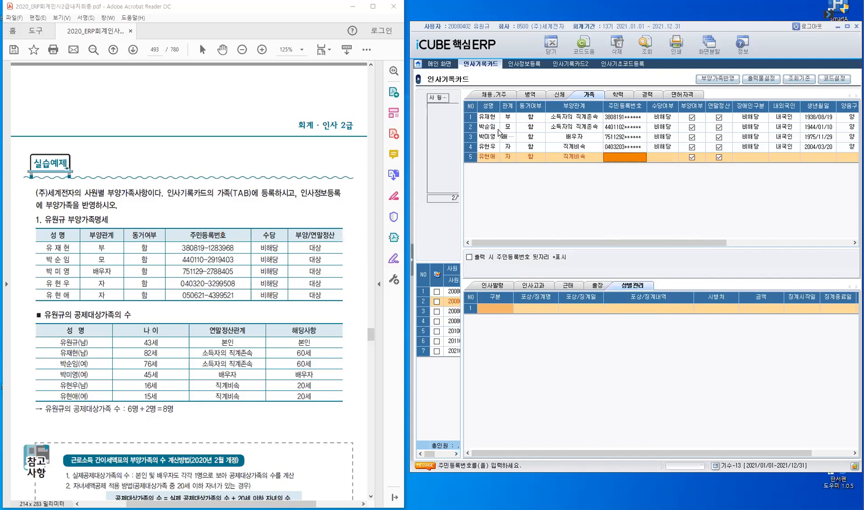
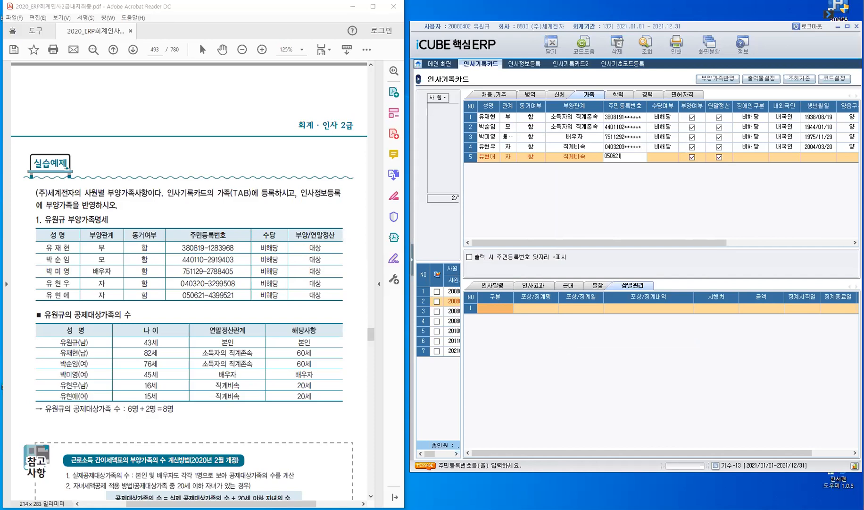
Enter the child's resident number, then set 비해당 allowance, 비해당 disability and 내국인
{"action": "key", "text": "Return"}
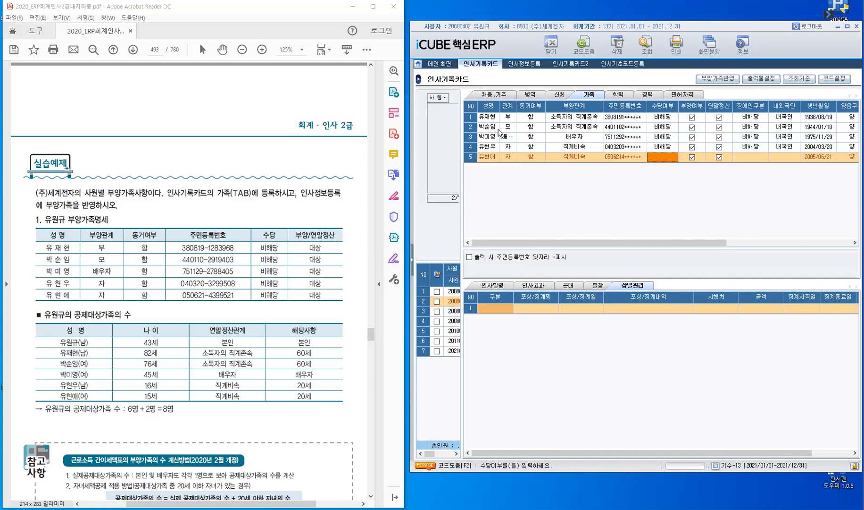
{"action": "key", "text": "F2"}
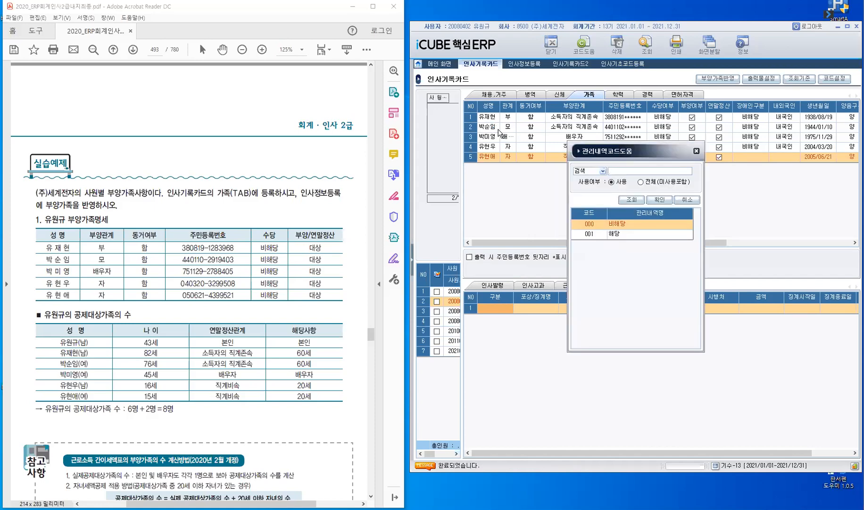
{"action": "key", "text": "Return"}
{"action": "key", "text": "Return"}
{"action": "key", "text": "Return"}
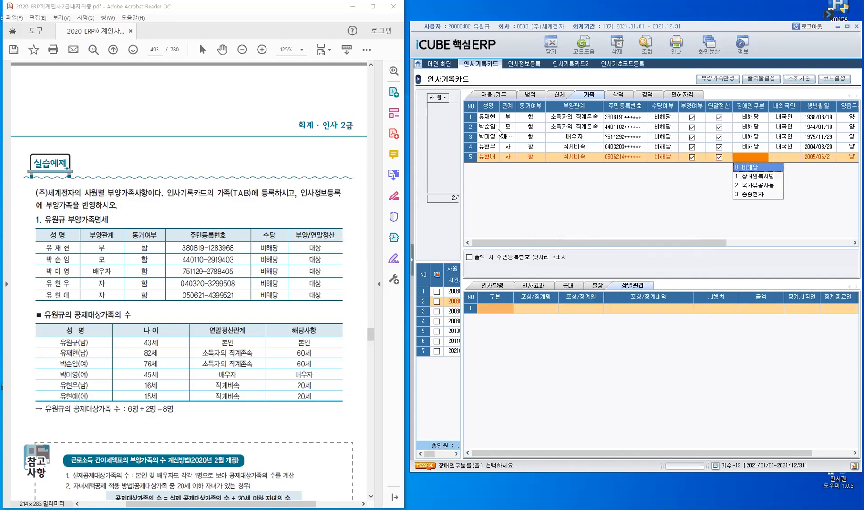
{"action": "key", "text": "Return"}
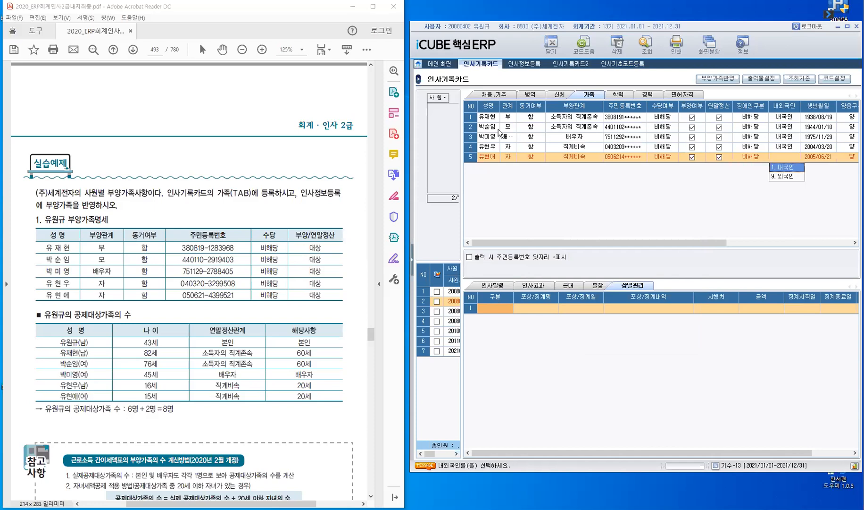
{"action": "key", "text": "Return"}
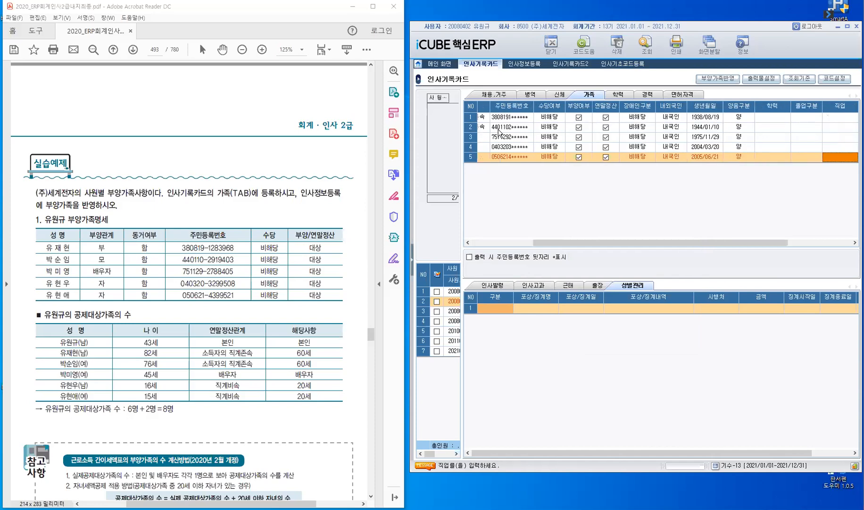
{"action": "key", "text": "Return"}
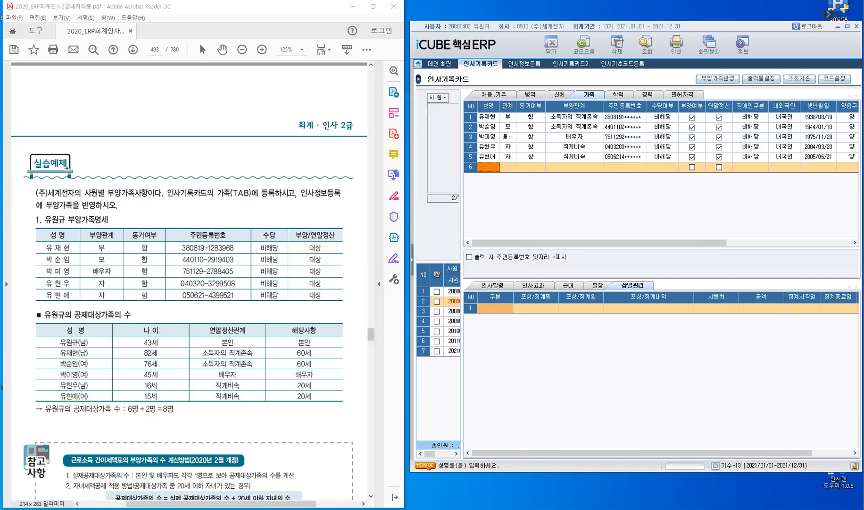
Scroll the textbook PDF down toward the dependent-count rules
{"action": "left_click", "coordinate": [371, 495]}
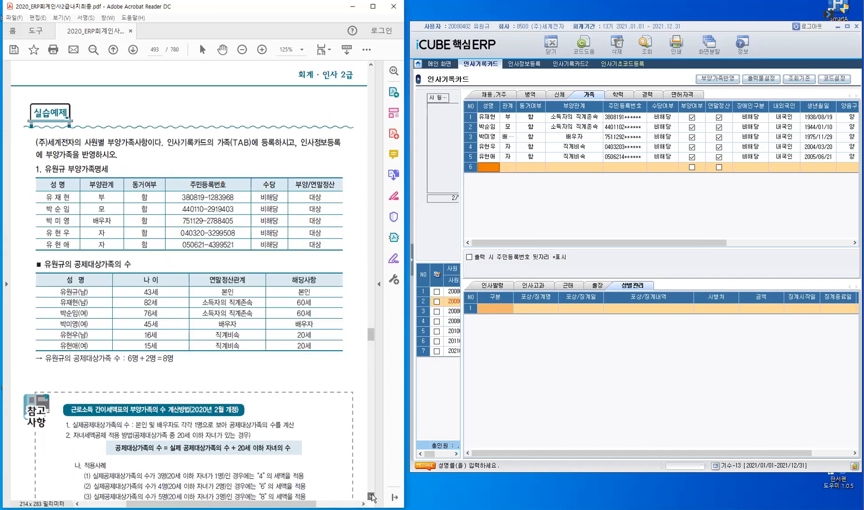
Scroll the textbook further to reveal the 참고 box on the 2020 dependent-count calculation
{"action": "left_click", "coordinate": [371, 496]}
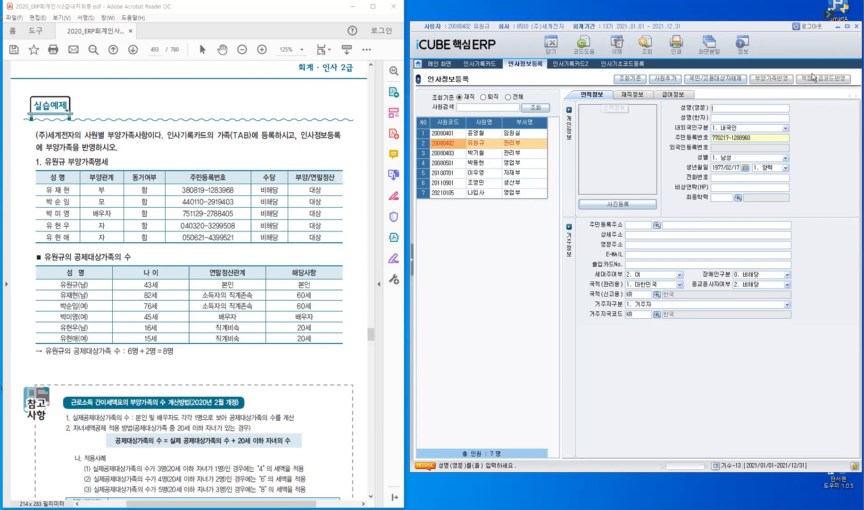
Check the employee's 급여정보 dependent fields showing zero, then open the 부양가족반영 window
{"action": "left_click", "coordinate": [637, 96]}
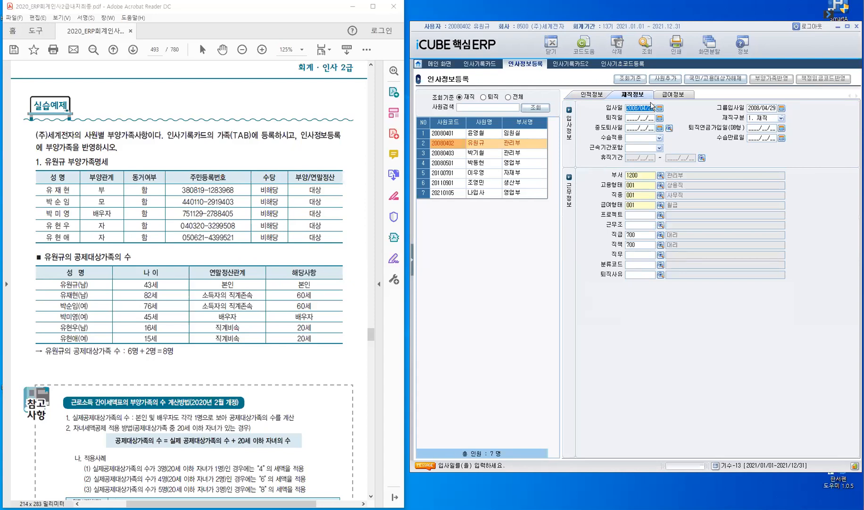
{"action": "left_click", "coordinate": [804, 76]}
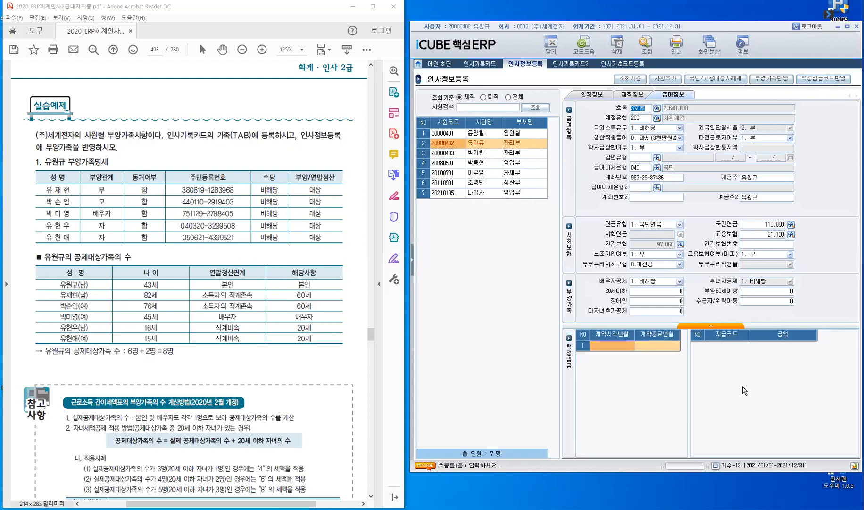
{"action": "left_click", "coordinate": [648, 301]}
{"action": "left_click", "coordinate": [653, 284]}
{"action": "left_click", "coordinate": [653, 287]}
{"action": "left_click", "coordinate": [774, 79]}
{"action": "left_click", "coordinate": [774, 81]}
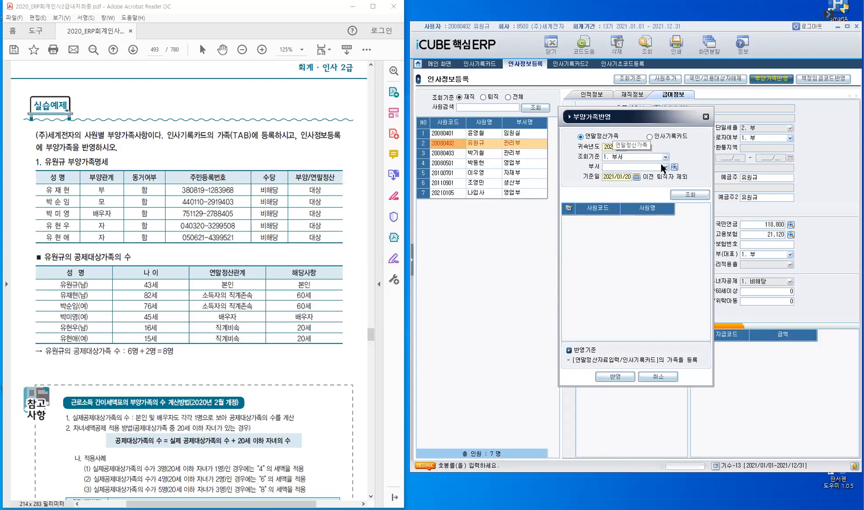
Choose 인사기록카드 as the dependent source, keeping 조회기준 at 1. 부서
{"action": "left_click", "coordinate": [650, 137]}
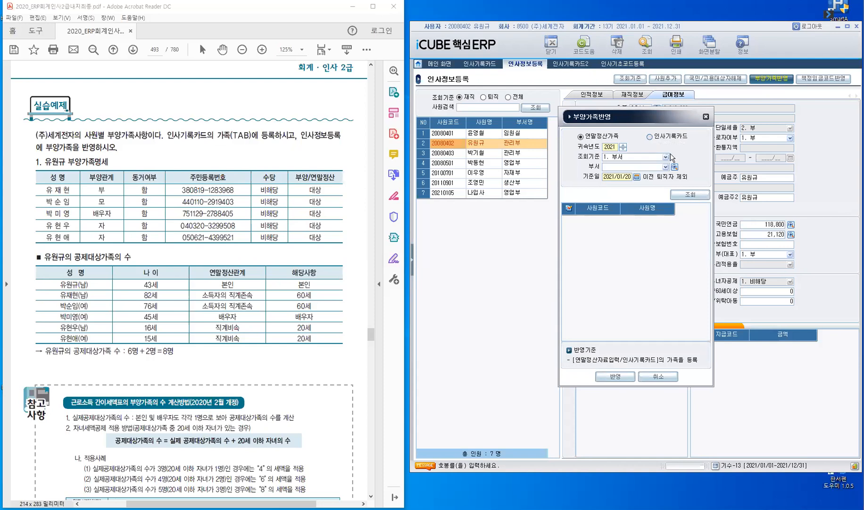
{"action": "left_click", "coordinate": [651, 140]}
{"action": "left_click", "coordinate": [664, 157]}
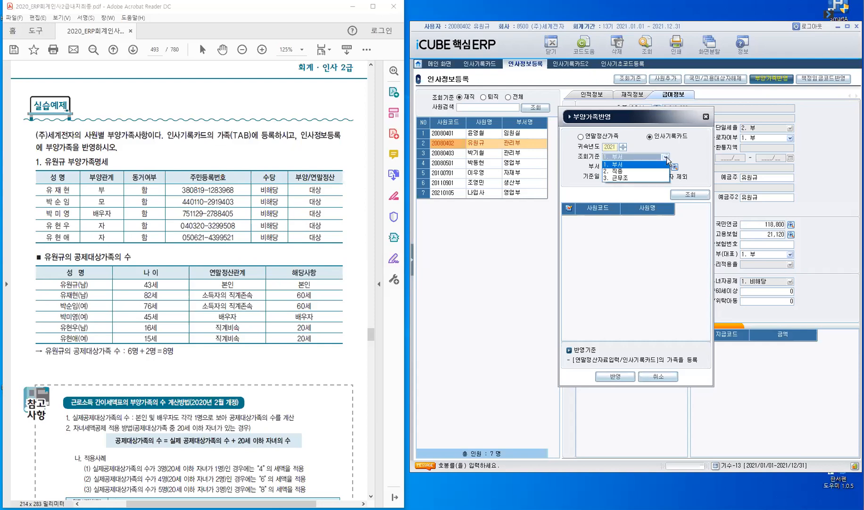
{"action": "left_click", "coordinate": [640, 165]}
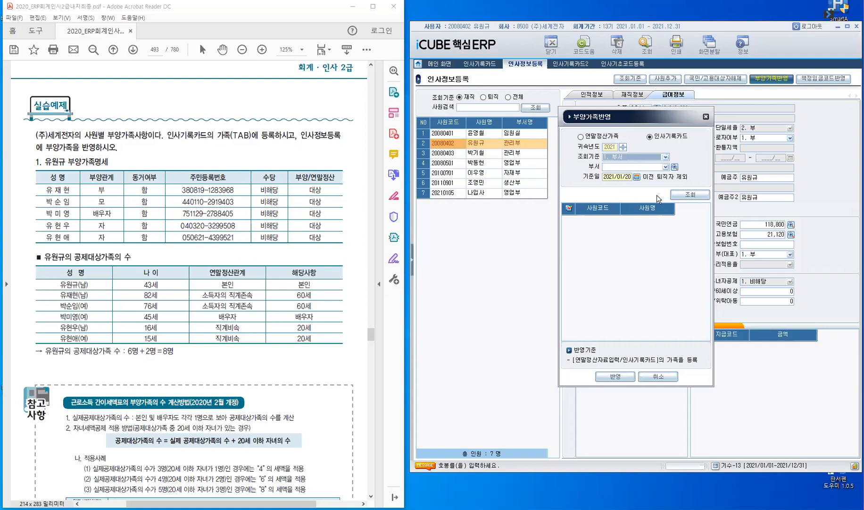
Set the reference date to 2021/01/01 and look up the employees
{"action": "key", "text": "Return"}
{"action": "type", "text": "20210101"}
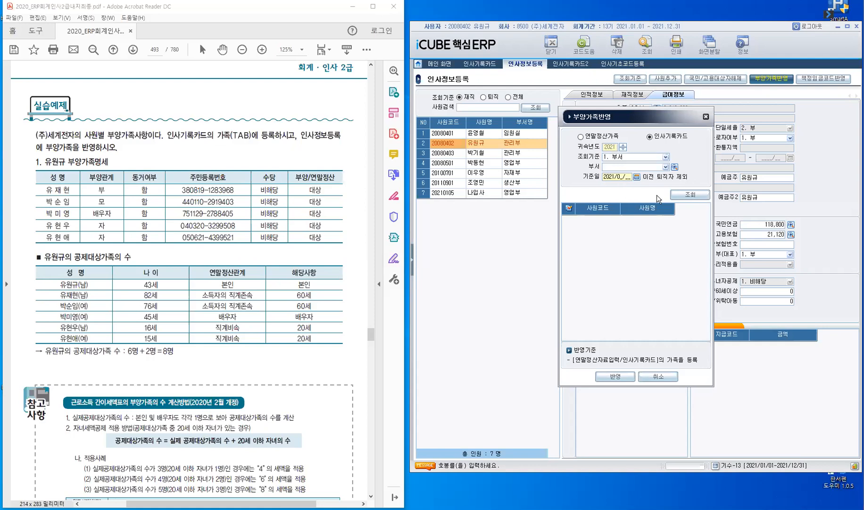
{"action": "key", "text": "Return"}
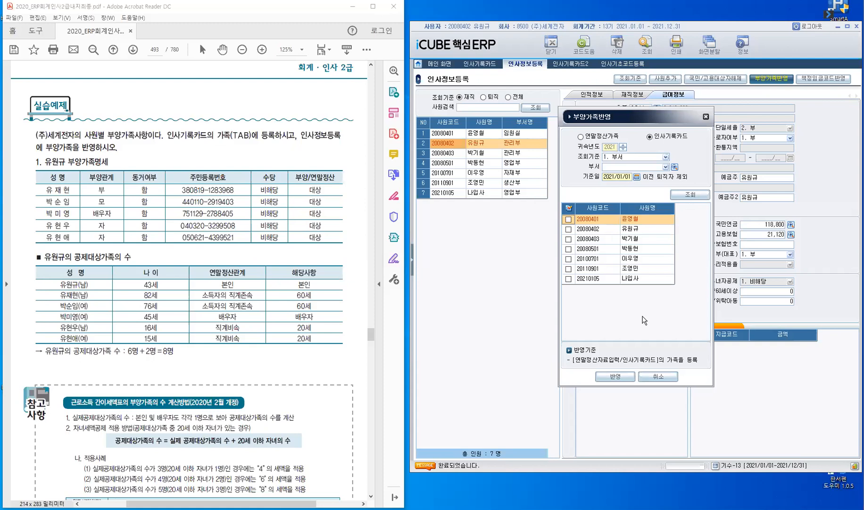
Check only the second employee and apply the personnel-card dependents with 반영
{"action": "left_click", "coordinate": [569, 208]}
{"action": "left_click", "coordinate": [569, 207]}
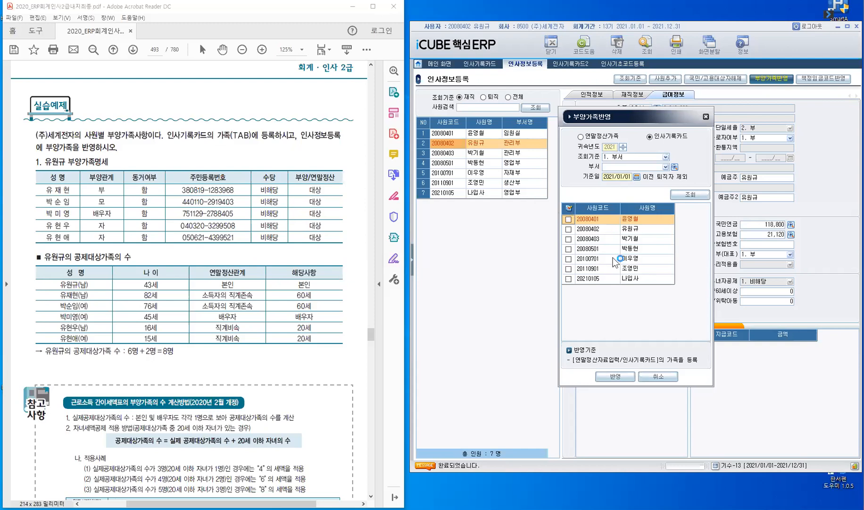
{"action": "left_click", "coordinate": [581, 230]}
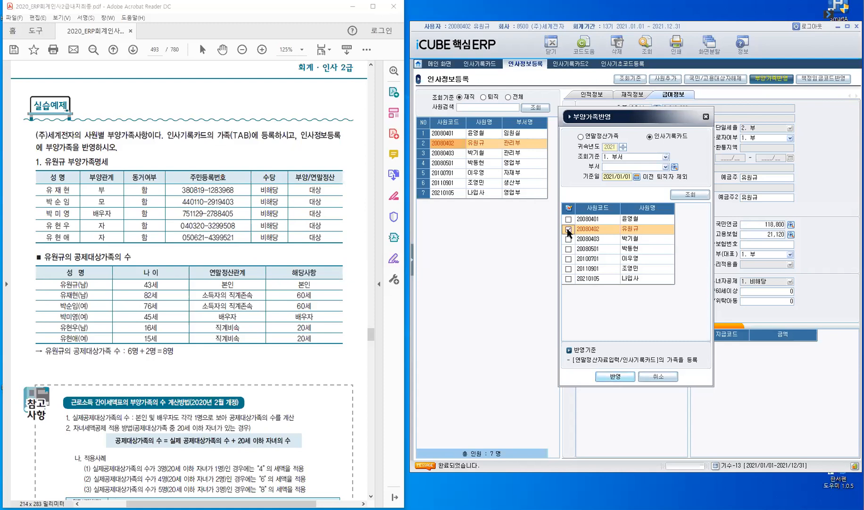
{"action": "left_click", "coordinate": [616, 377]}
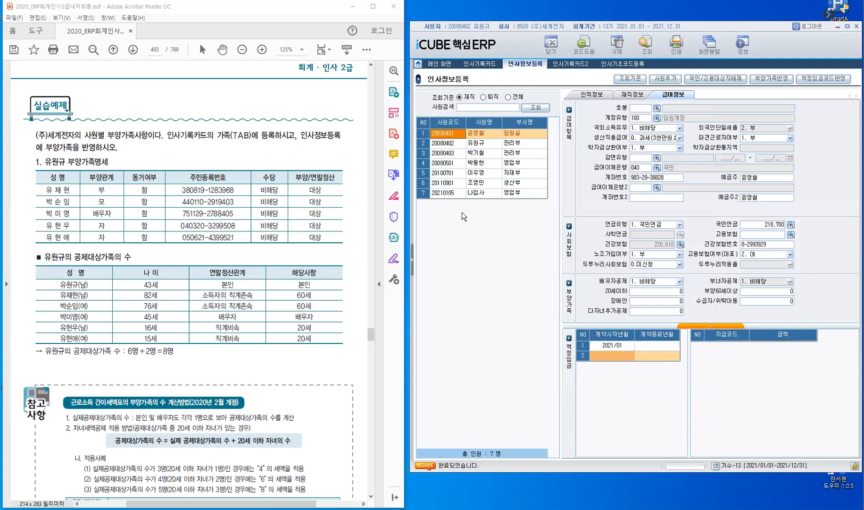
Review the second employee's dependents: spouse 해당, two aged 20 or under, 다자녀추가공제 2
{"action": "key", "text": "Down"}
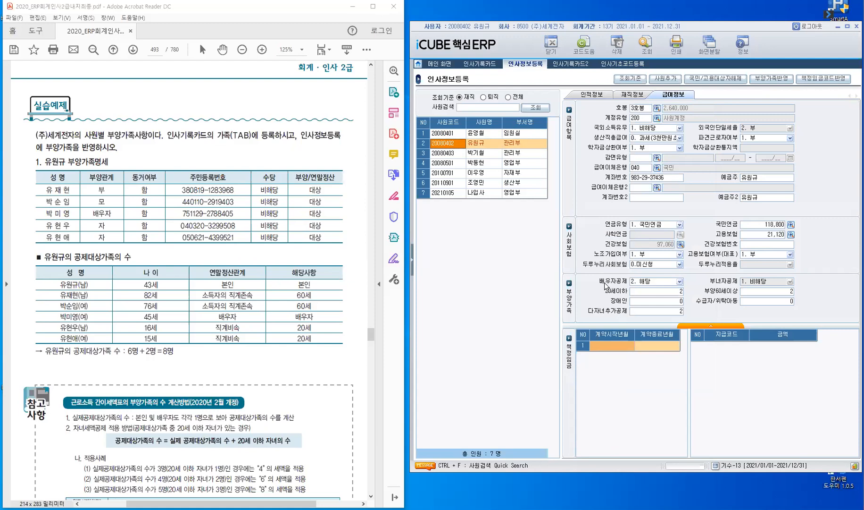
{"action": "left_click", "coordinate": [636, 290]}
{"action": "left_click", "coordinate": [780, 293]}
{"action": "left_click", "coordinate": [270, 365]}
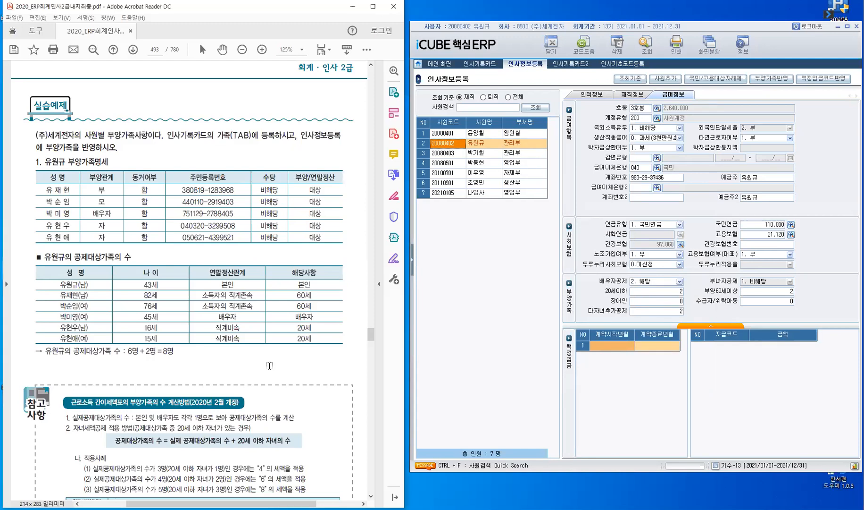
Highlight the 6명 + 2명 = 8명 deductible family-count line on page 493
{"action": "scroll", "coordinate": [270, 366], "scroll_direction": "down", "scroll_amount": 3}
{"action": "scroll", "coordinate": [269, 365], "scroll_direction": "down", "scroll_amount": 3}
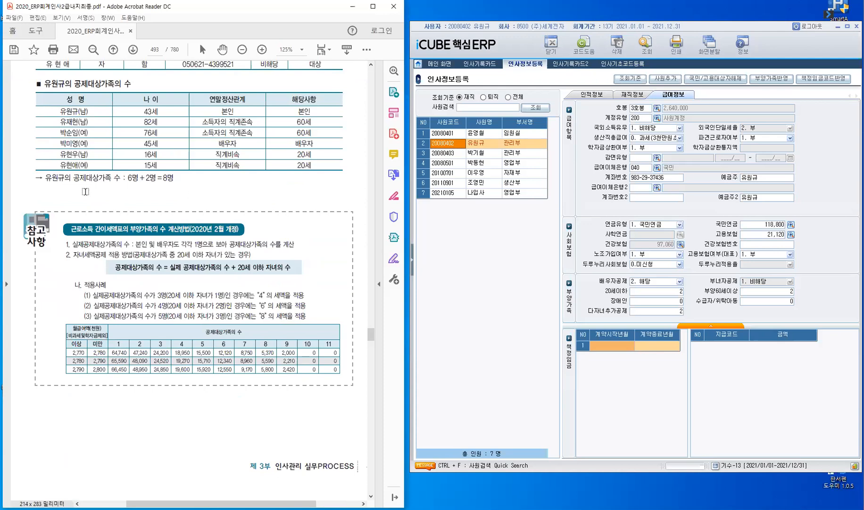
{"action": "left_click_drag", "start_coordinate": [46, 177], "coordinate": [166, 178]}
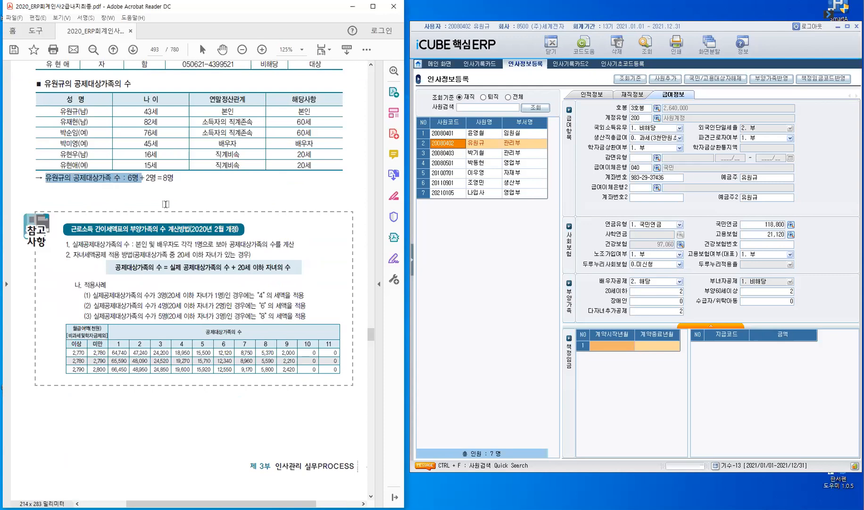
{"action": "left_click_drag", "start_coordinate": [193, 260], "coordinate": [187, 245]}
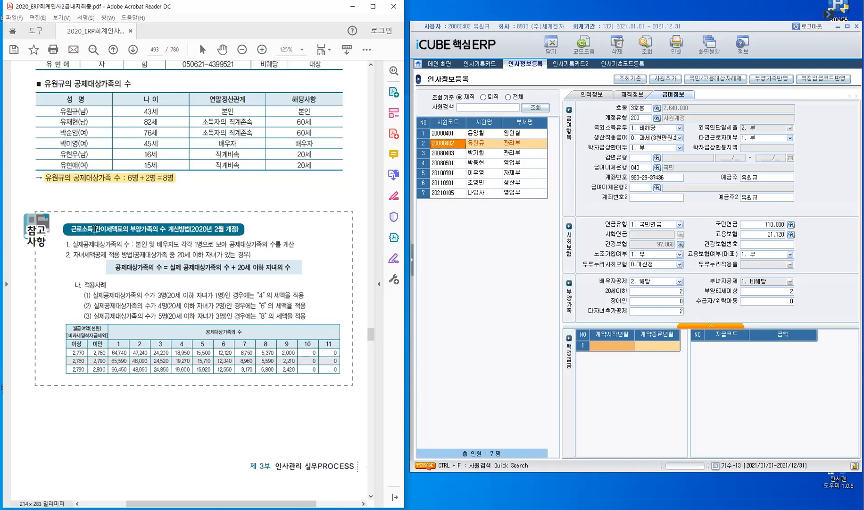
Highlight 간이세액표, 실제 공제대상가족의 수, and the 해당사항 column header
{"action": "left_click_drag", "start_coordinate": [99, 228], "coordinate": [123, 231]}
{"action": "left_click_drag", "start_coordinate": [172, 266], "coordinate": [233, 277]}
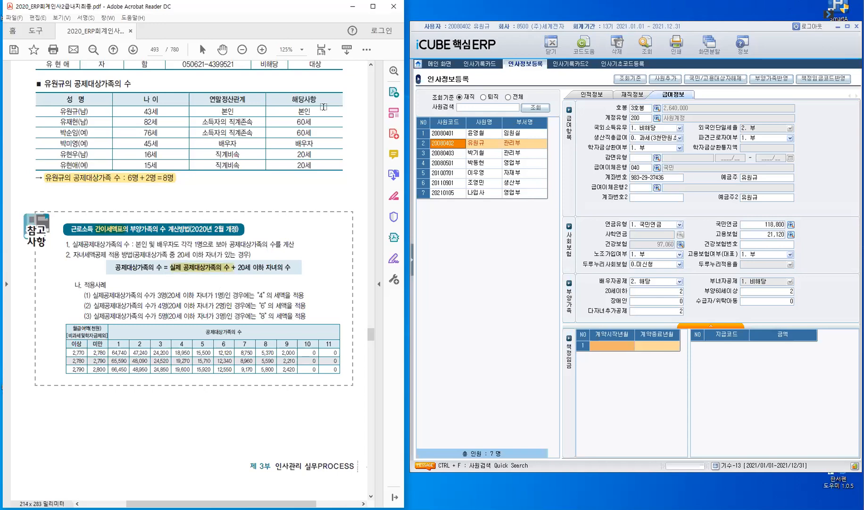
{"action": "double_click", "coordinate": [308, 100]}
Highlight 20세 이하 자녀의 수 and the children's 20세 entries, then box column 8 in red
{"action": "left_click_drag", "start_coordinate": [238, 267], "coordinate": [292, 269]}
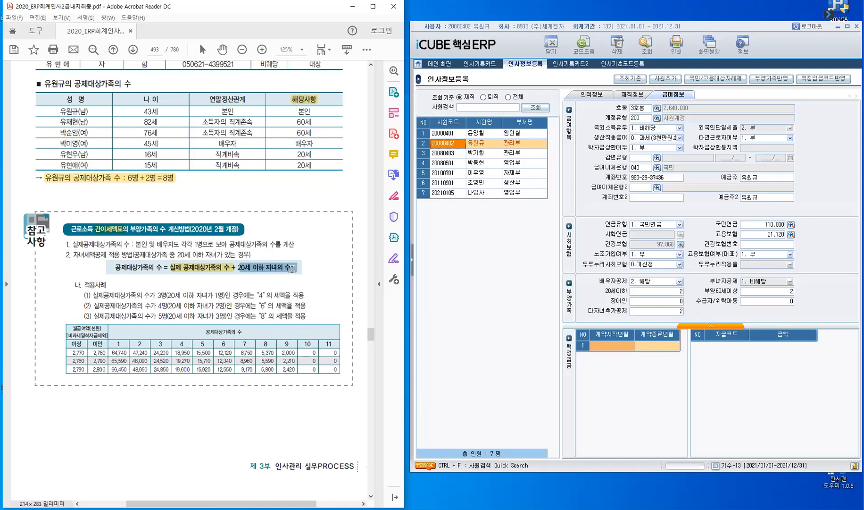
{"action": "left_click_drag", "start_coordinate": [299, 154], "coordinate": [315, 166]}
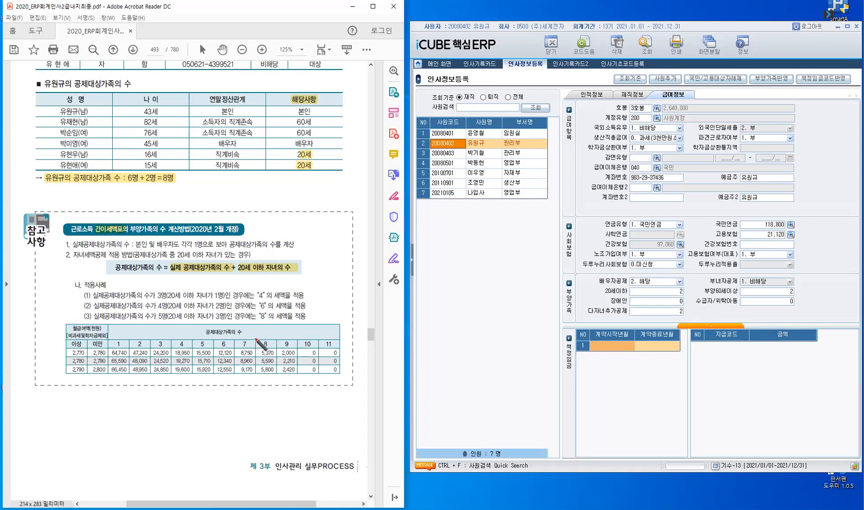
{"action": "mouse_move", "coordinate": [254, 351]}
{"action": "left_mouse_down"}
{"action": "mouse_move", "coordinate": [255, 336]}
{"action": "mouse_move", "coordinate": [276, 335]}
{"action": "mouse_move", "coordinate": [280, 348]}
{"action": "mouse_move", "coordinate": [254, 348]}
{"action": "left_mouse_up"}
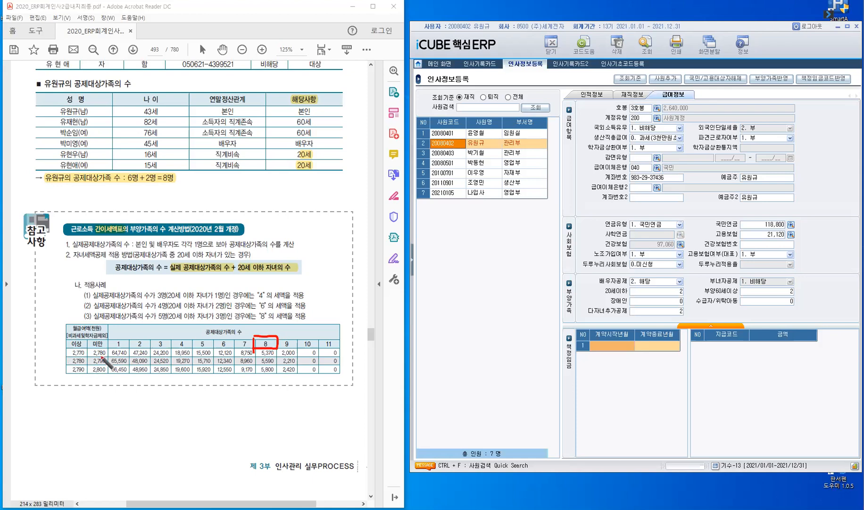
Circle the 2,780–2,790 salary row, mark 5,590 under column 8, and connect them in red
{"action": "mouse_move", "coordinate": [102, 360]}
{"action": "left_mouse_down"}
{"action": "mouse_move", "coordinate": [108, 355]}
{"action": "mouse_move", "coordinate": [68, 366]}
{"action": "mouse_move", "coordinate": [81, 371]}
{"action": "left_mouse_up"}
{"action": "left_click_drag", "start_coordinate": [278, 357], "coordinate": [255, 358]}
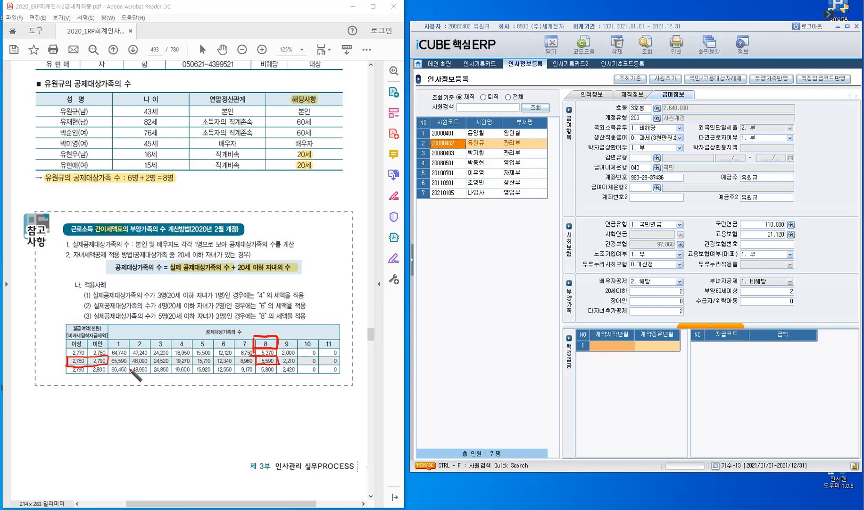
{"action": "left_click_drag", "start_coordinate": [131, 360], "coordinate": [255, 361]}
Clear the red pen marks from the table and bring up page 495's 7 교육관리 section
{"action": "key", "text": "Escape"}
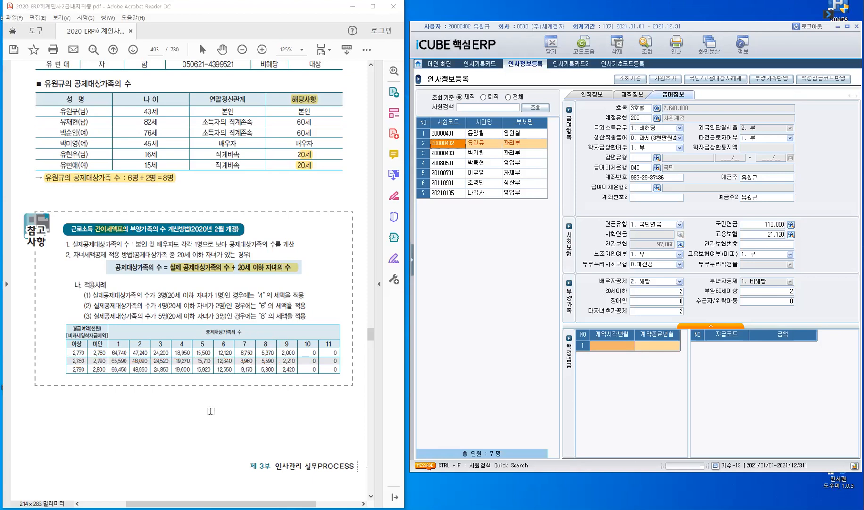
{"action": "scroll", "coordinate": [210, 410], "scroll_direction": "down", "scroll_amount": 6}
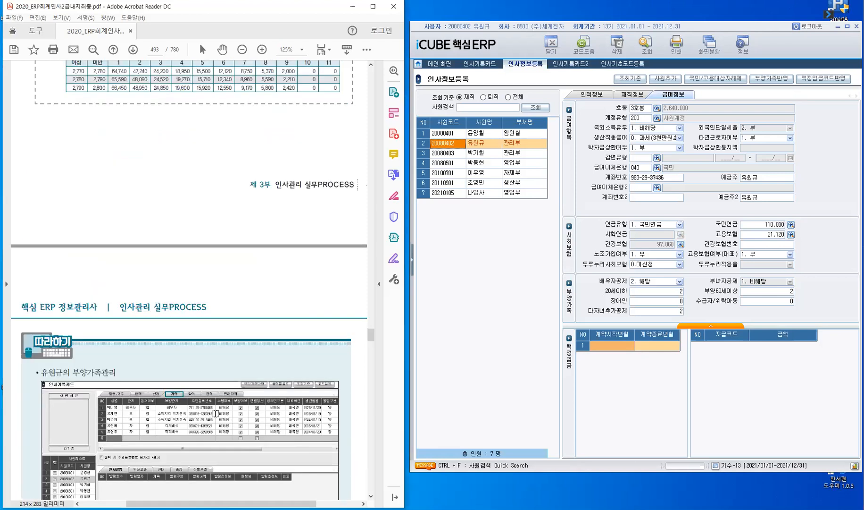
{"action": "scroll", "coordinate": [215, 413], "scroll_direction": "down", "scroll_amount": 12}
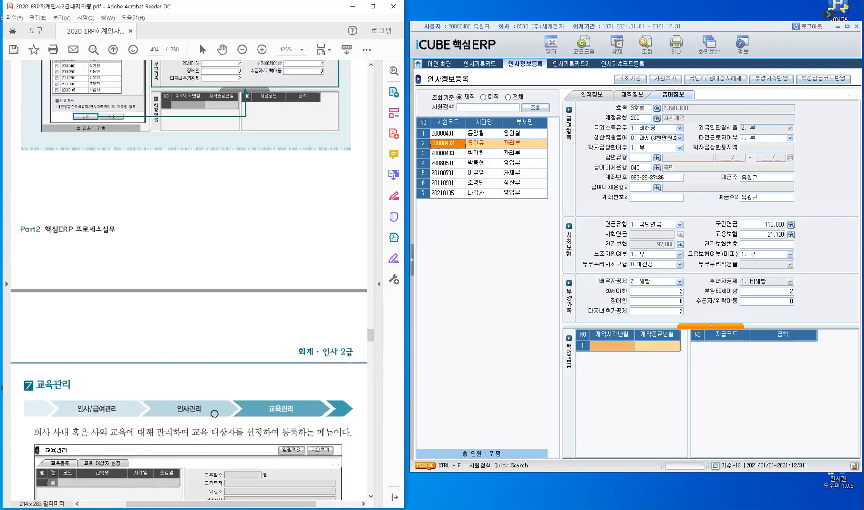
{"action": "scroll", "coordinate": [215, 414], "scroll_direction": "down", "scroll_amount": 2}
{"action": "scroll", "coordinate": [214, 412], "scroll_direction": "down", "scroll_amount": 5}
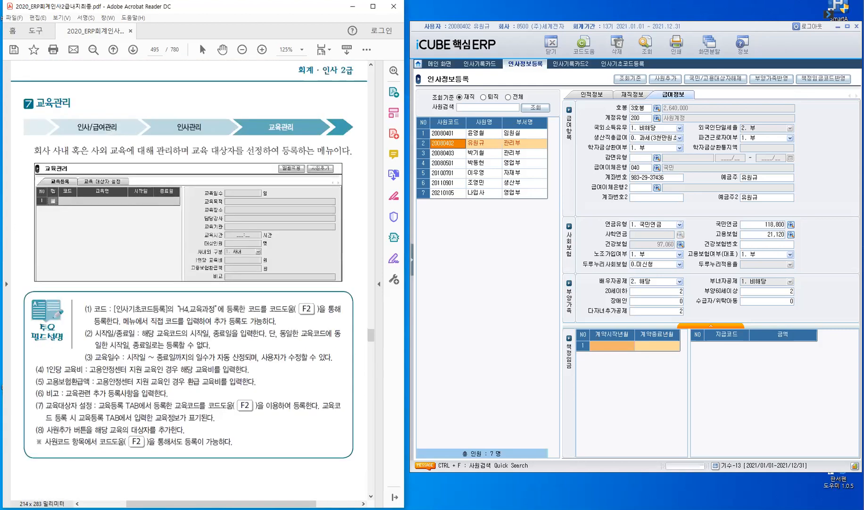
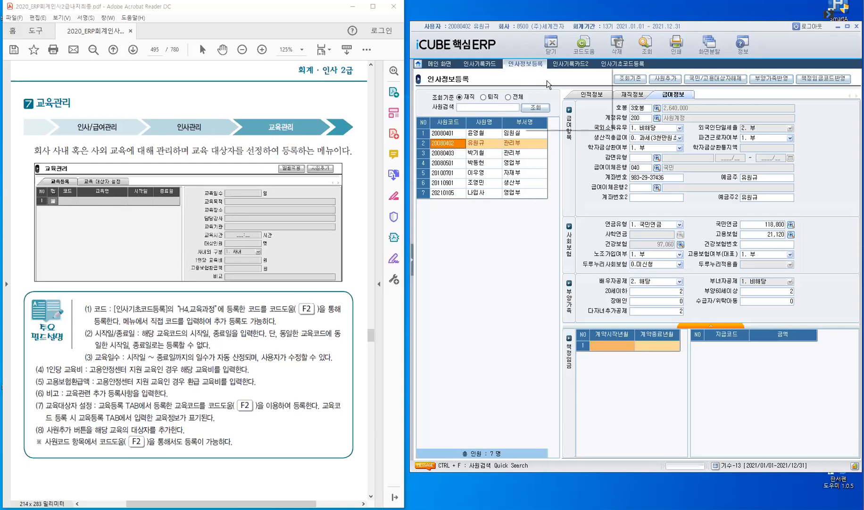
Close all open personnel screens and launch 교육관리 from the 인사관리 menu tree
{"action": "right_click", "coordinate": [547, 80]}
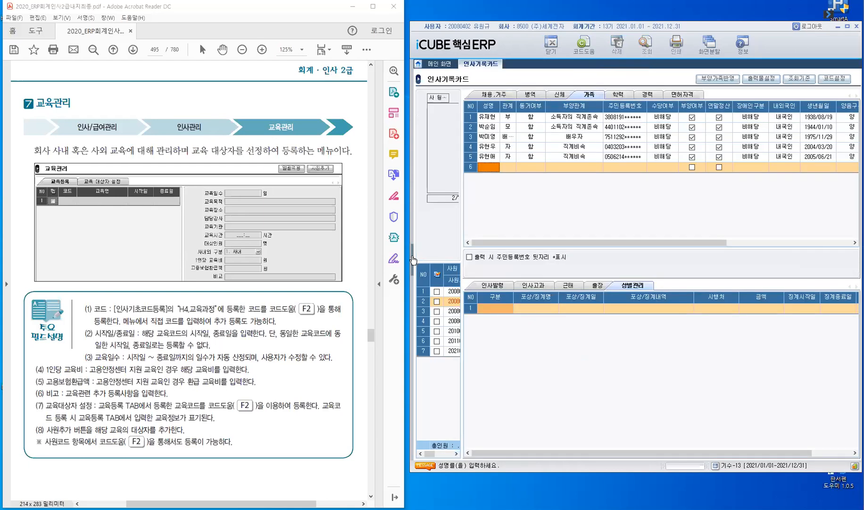
{"action": "left_click", "coordinate": [412, 259]}
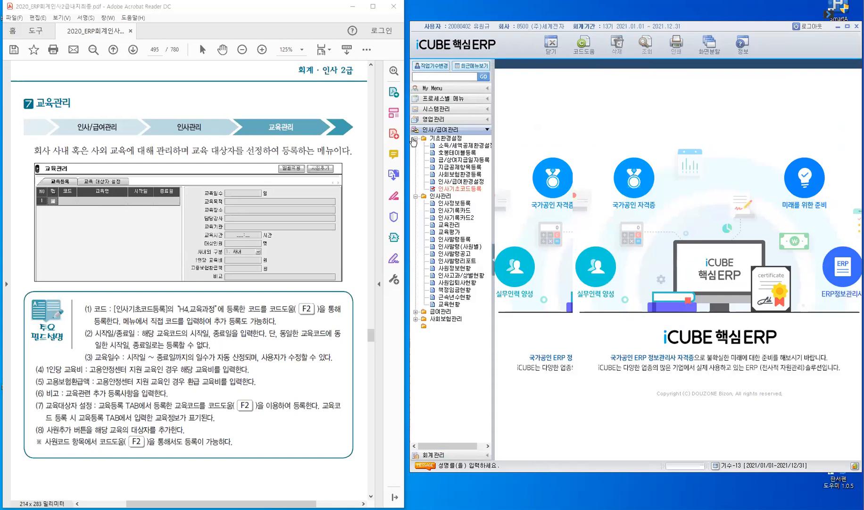
{"action": "left_click", "coordinate": [416, 139]}
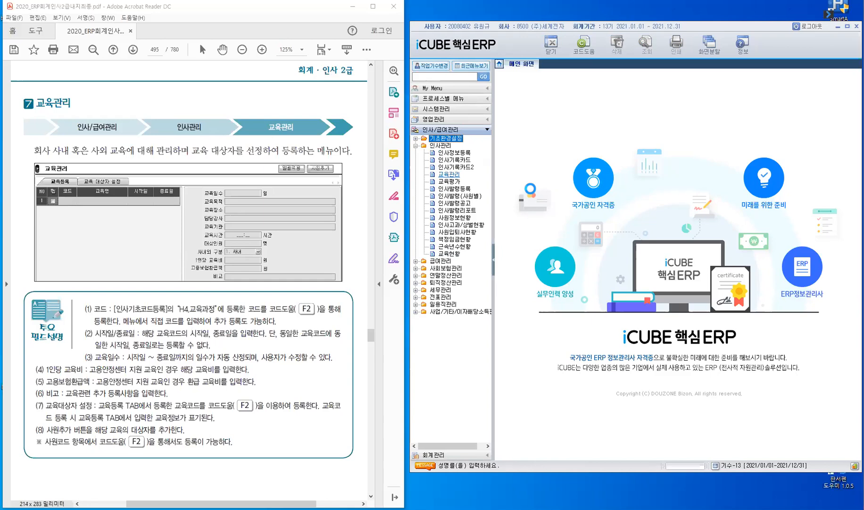
{"action": "left_click", "coordinate": [445, 174]}
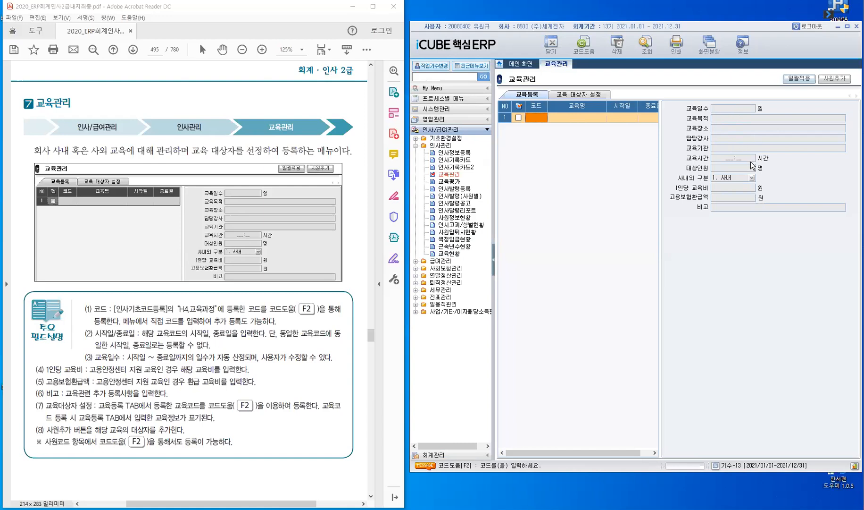
Switch 교육관리 to 교육 대상자 설정, then launch the 교육평가 screen alongside it
{"action": "left_click", "coordinate": [586, 94]}
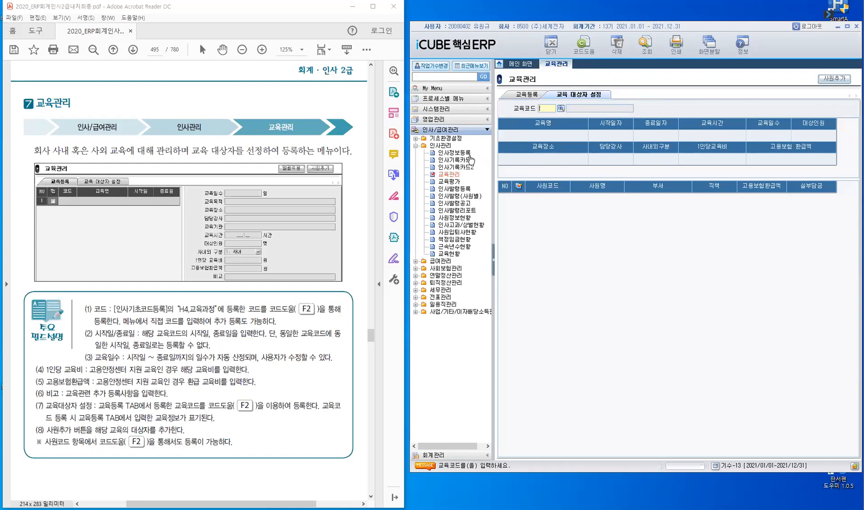
{"action": "left_click", "coordinate": [450, 182]}
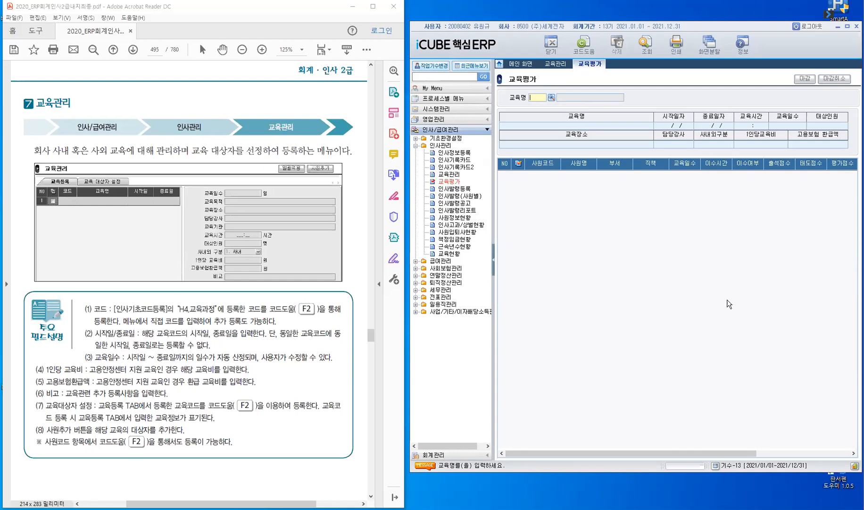
Return to the 교육관리 screen and scroll the textbook to the 교육평가 exercise
{"action": "left_click", "coordinate": [561, 67]}
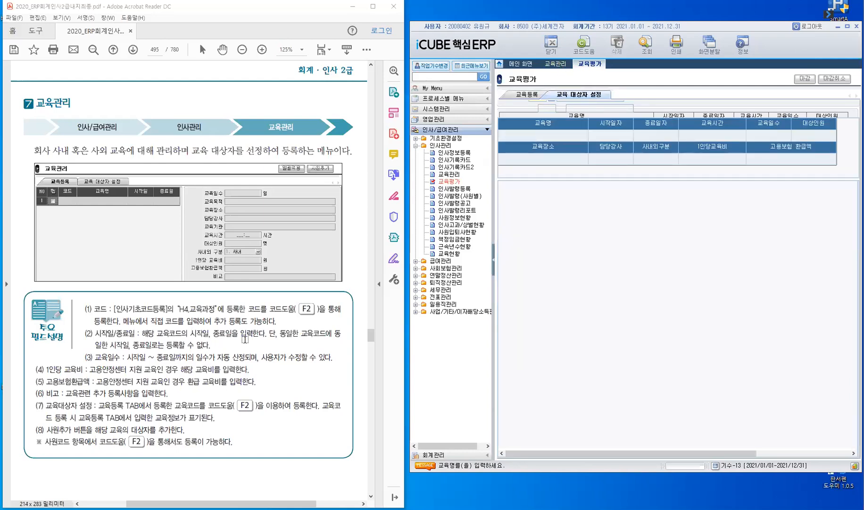
{"action": "scroll", "coordinate": [218, 376], "scroll_direction": "down", "scroll_amount": 3}
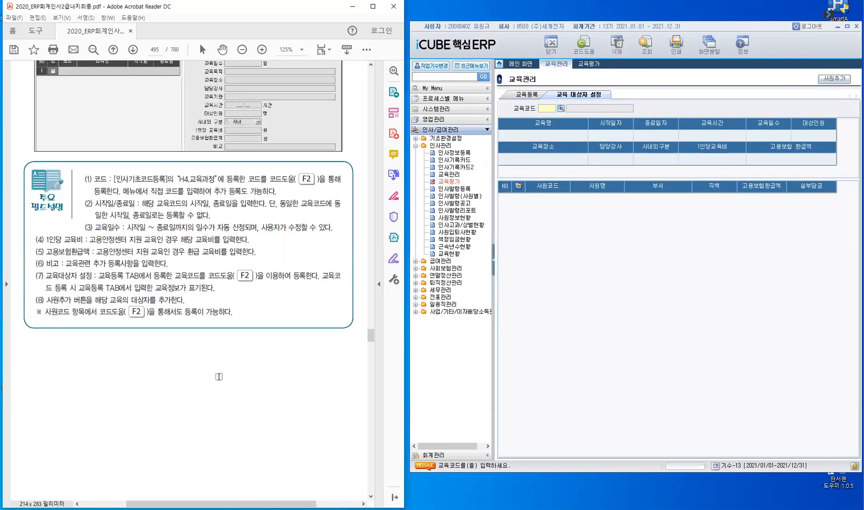
{"action": "scroll", "coordinate": [219, 376], "scroll_direction": "down", "scroll_amount": 3}
{"action": "scroll", "coordinate": [219, 376], "scroll_direction": "down", "scroll_amount": 6}
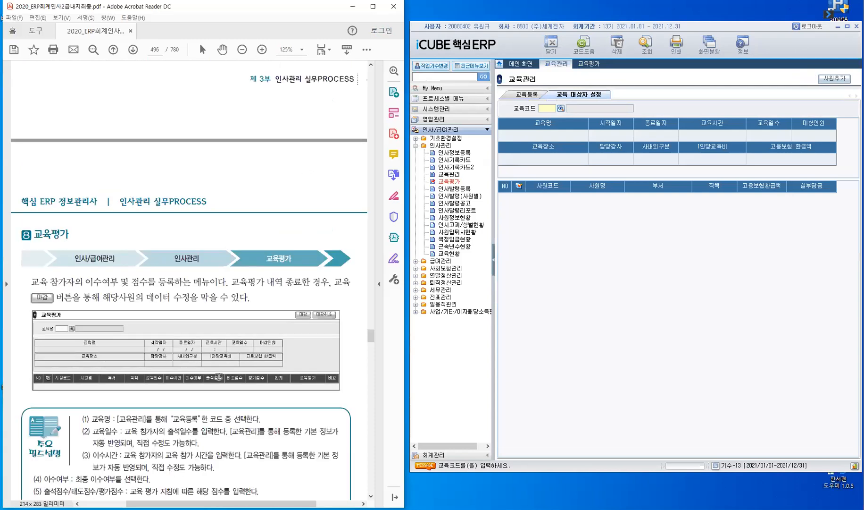
{"action": "scroll", "coordinate": [219, 377], "scroll_direction": "down", "scroll_amount": 5}
{"action": "scroll", "coordinate": [219, 376], "scroll_direction": "down", "scroll_amount": 2}
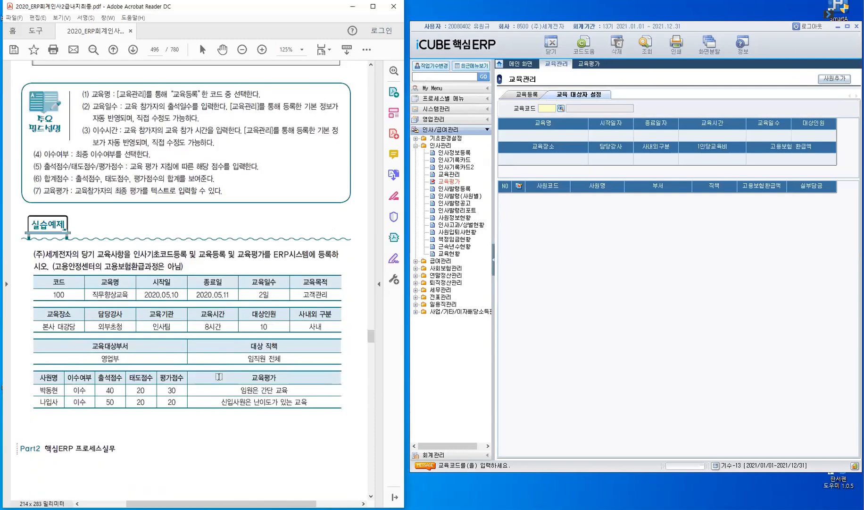
{"action": "scroll", "coordinate": [219, 376], "scroll_direction": "down", "scroll_amount": 1}
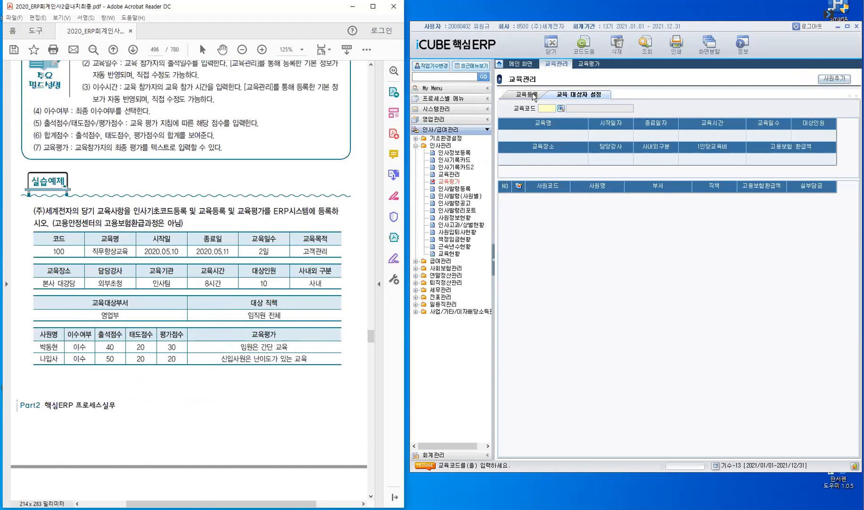
Show the 교육등록 subtab, highlight the exercise's task list, and select row 1's code cell
{"action": "left_click", "coordinate": [553, 230]}
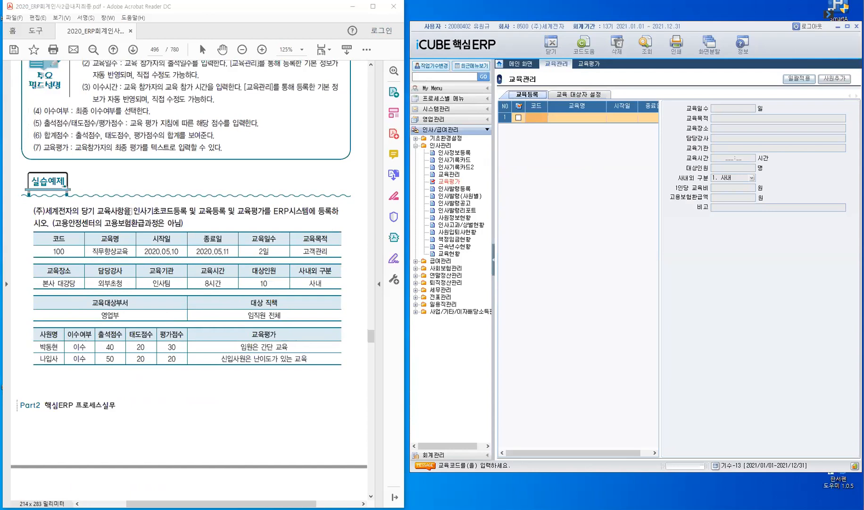
{"action": "double_click", "coordinate": [186, 209]}
{"action": "left_click_drag", "start_coordinate": [212, 208], "coordinate": [313, 211]}
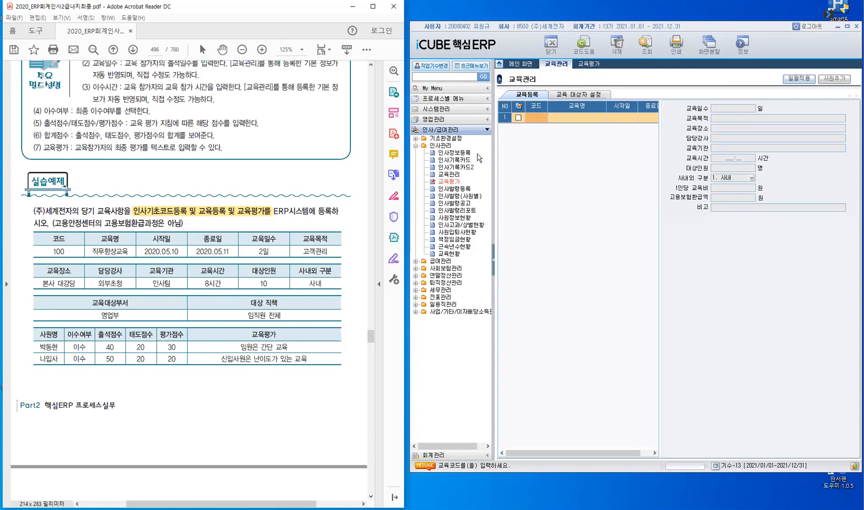
{"action": "left_click", "coordinate": [534, 117]}
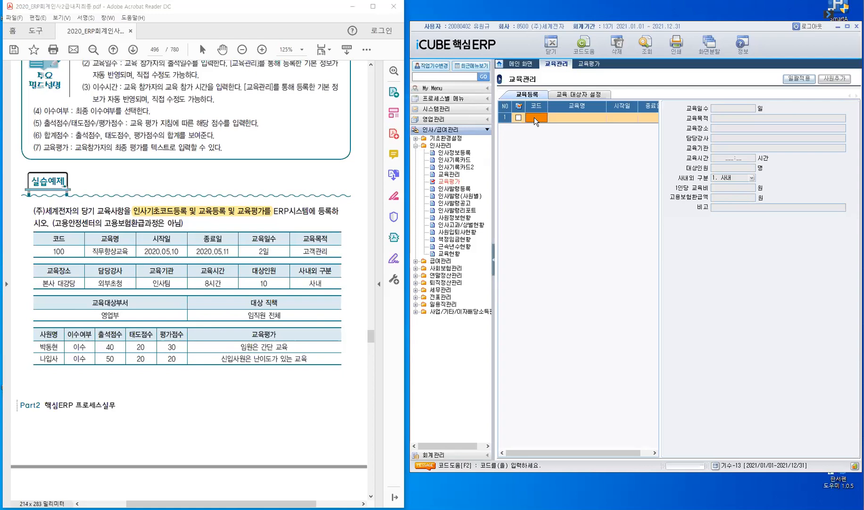
Register course code 100 named 직무향상교육, accepting it as a new basic code
{"action": "type", "text": "100"}
{"action": "key", "text": "Return"}
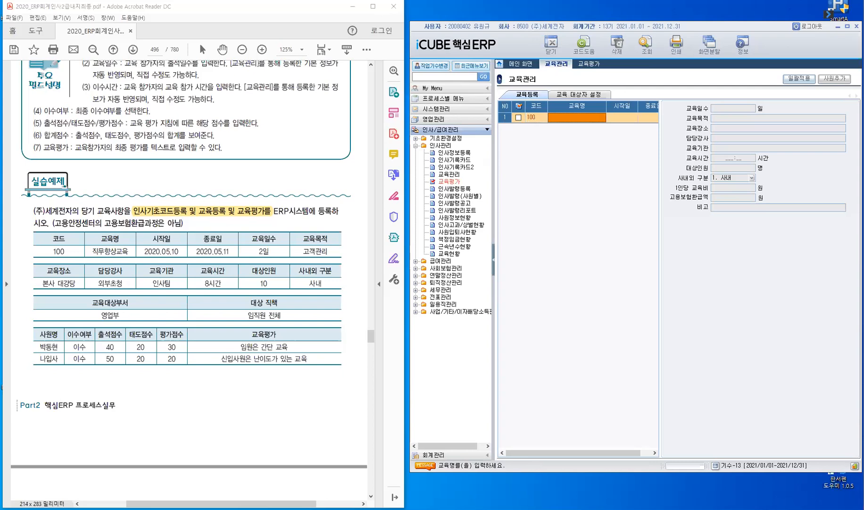
{"action": "type", "text": "직무향상교육"}
{"action": "key", "text": "Return"}
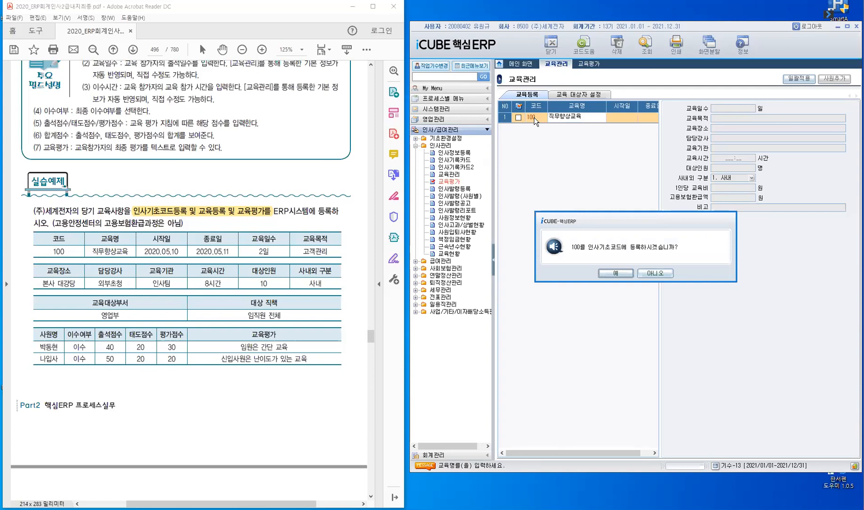
{"action": "left_click", "coordinate": [616, 273]}
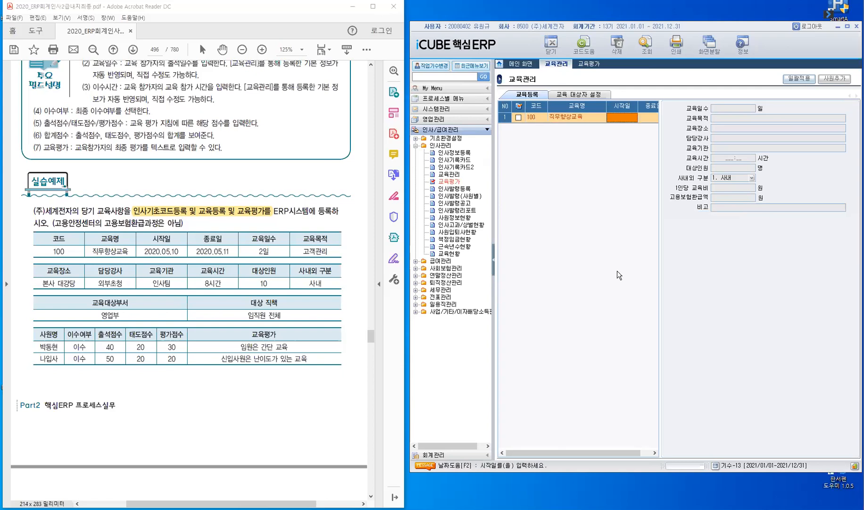
{"action": "left_click", "coordinate": [494, 264]}
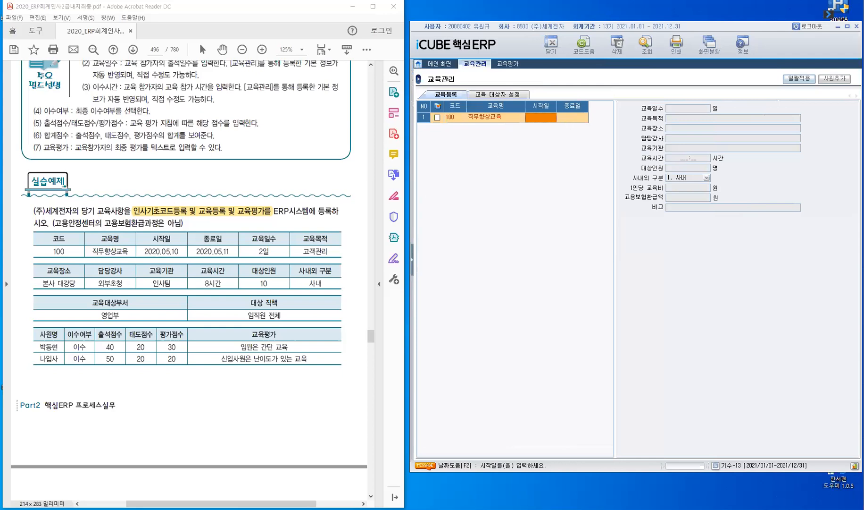
Set course 100 to run from 2021/05/10 to 2021/05/11
{"action": "type", "text": "2021/05/10"}
{"action": "key", "text": "Return"}
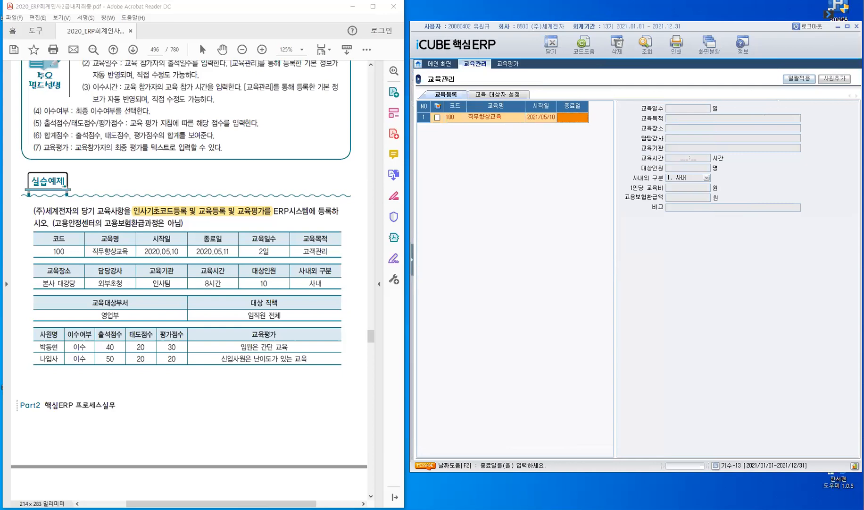
{"action": "type", "text": "2021/05/11"}
{"action": "key", "text": "Return"}
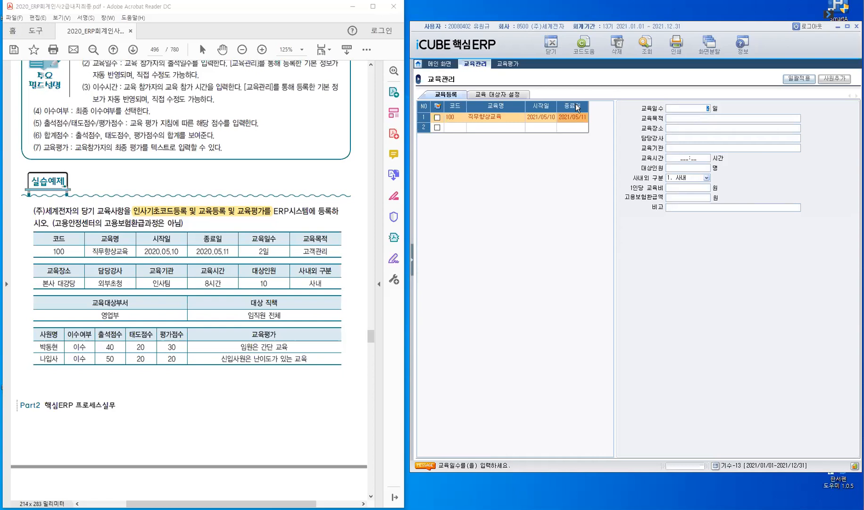
Enter 2 training days, purpose 고객관리 and location 본사 대강당 for course 100
{"action": "key", "text": "Return"}
{"action": "type", "text": "고객관리"}
{"action": "key", "text": "Return"}
{"action": "type", "text": "본사"}
{"action": "type", "text": "대강당"}
{"action": "key", "text": "Return"}
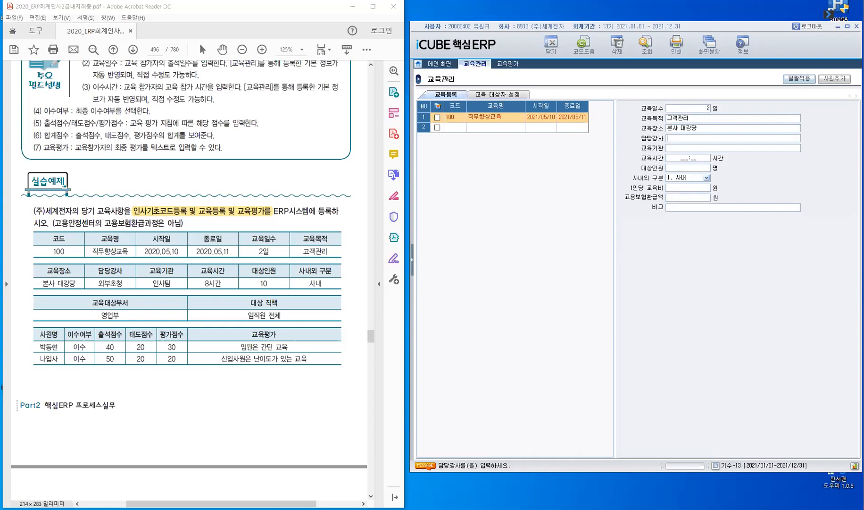
Set instructor 외부초청, organiser 인사팀, 8 training hours and 10 trainees
{"action": "type", "text": "외부초청"}
{"action": "key", "text": "Return"}
{"action": "type", "text": "인사팀"}
{"action": "key", "text": "Return"}
{"action": "key", "text": "Return"}
{"action": "key", "text": "shift+Tab"}
{"action": "type", "text": "00"}
{"action": "type", "text": "10"}
{"action": "key", "text": "Return"}
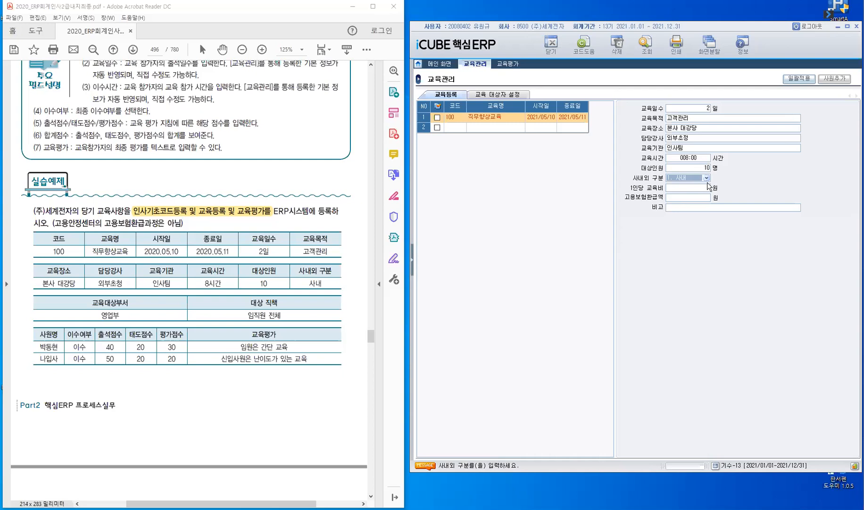
Keep course 100 as 1. 사내, leaving per-person cost and insurance refund blank
{"action": "left_click", "coordinate": [707, 177]}
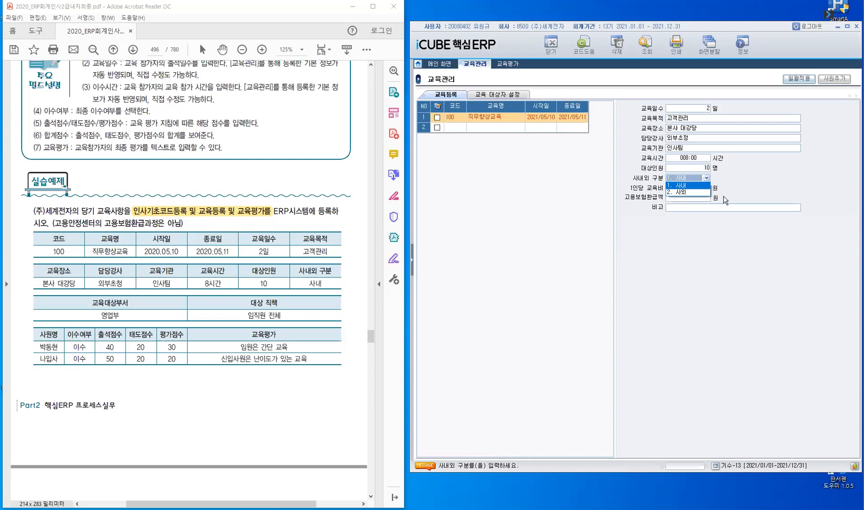
{"action": "left_click", "coordinate": [709, 182]}
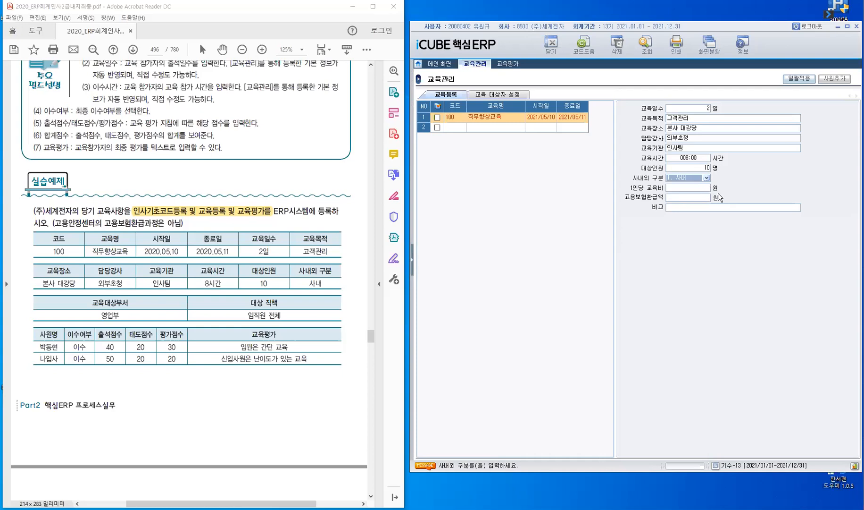
{"action": "key", "text": "Return"}
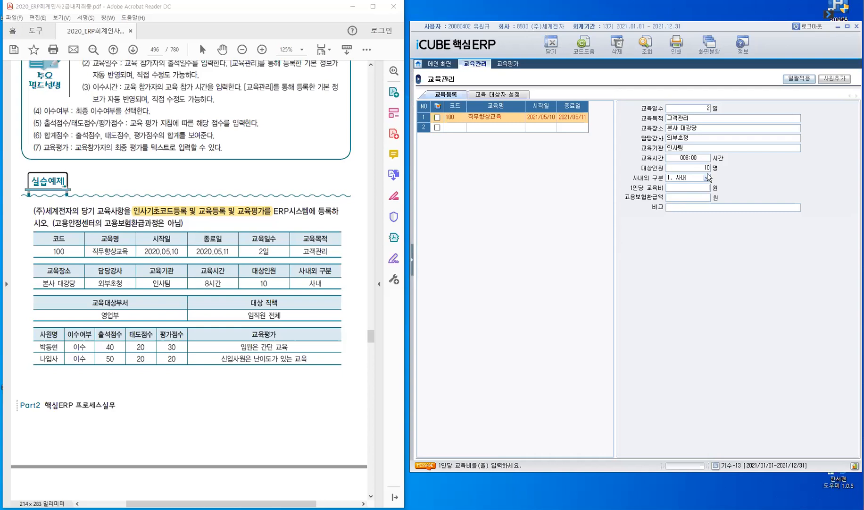
{"action": "key", "text": "Return"}
{"action": "key", "text": "Return"}
{"action": "key", "text": "Return"}
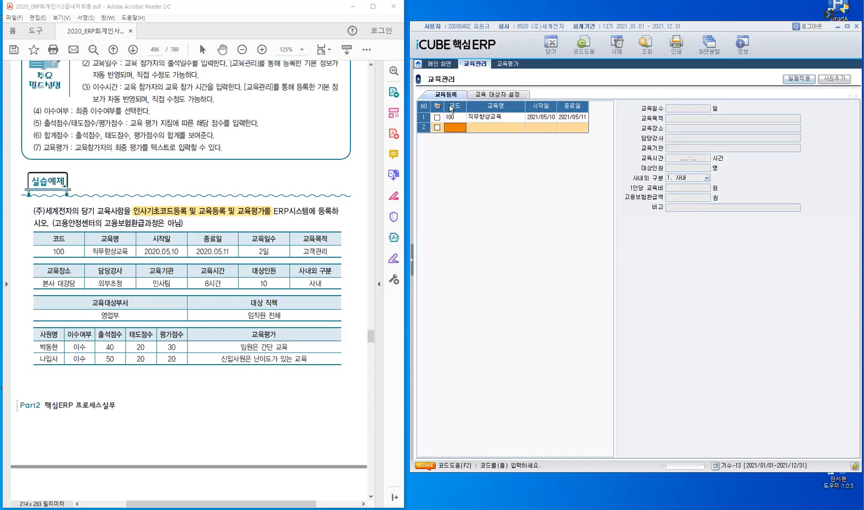
Reselect course 100's row and bring back the menu tree with 기초환경설정 expanded
{"action": "key", "text": "Up"}
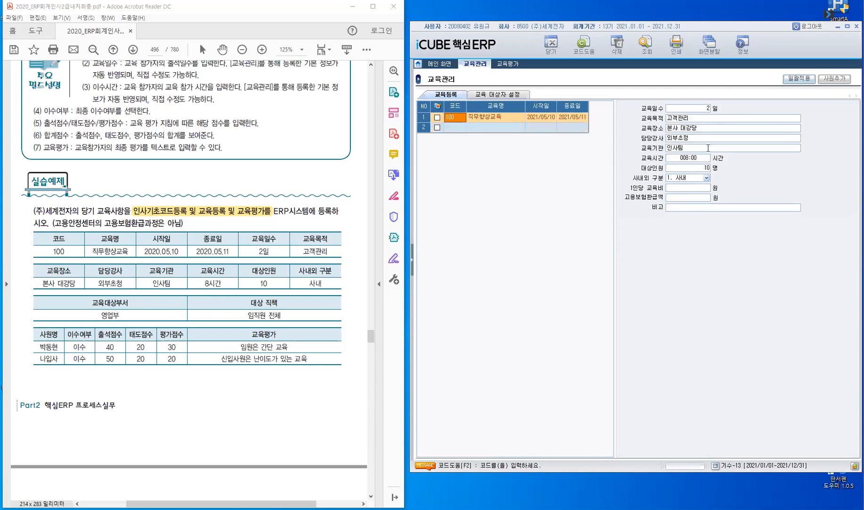
{"action": "left_click", "coordinate": [412, 262]}
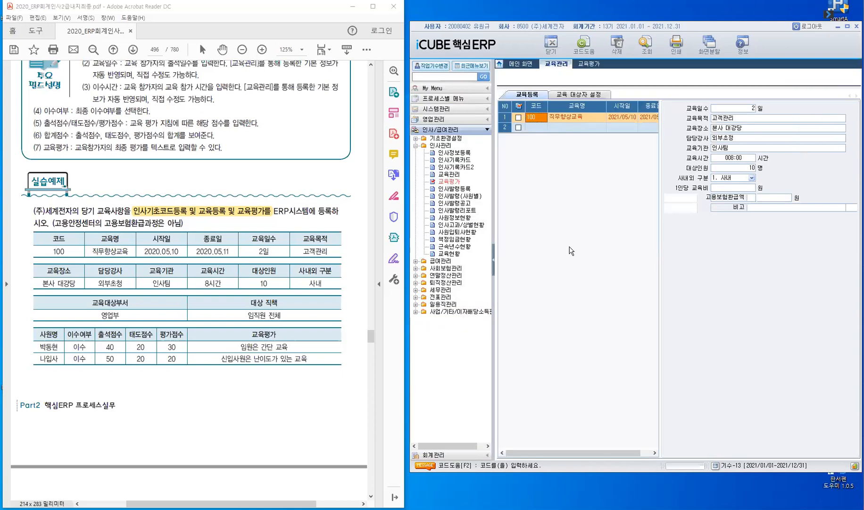
{"action": "left_click", "coordinate": [442, 139]}
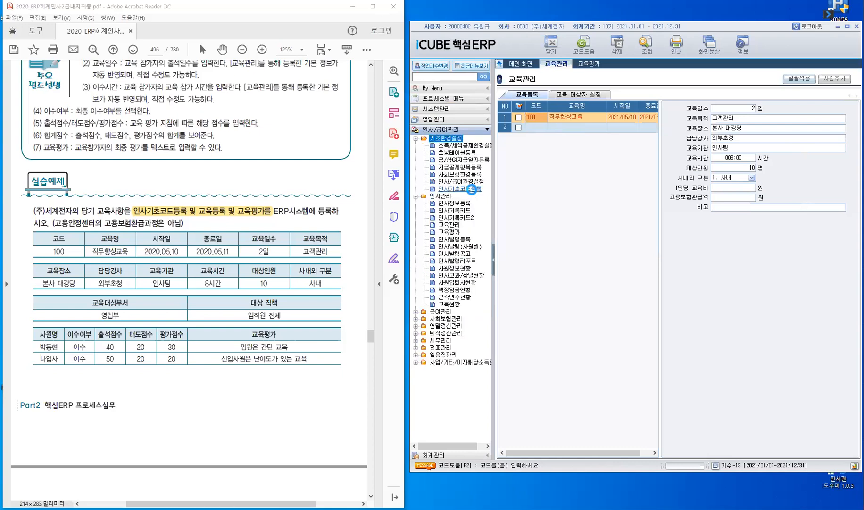
Check in 인사기초코드등록 that H4 교육과정 lists 100 직무향상교육, then return to 교육관리
{"action": "left_click", "coordinate": [472, 189]}
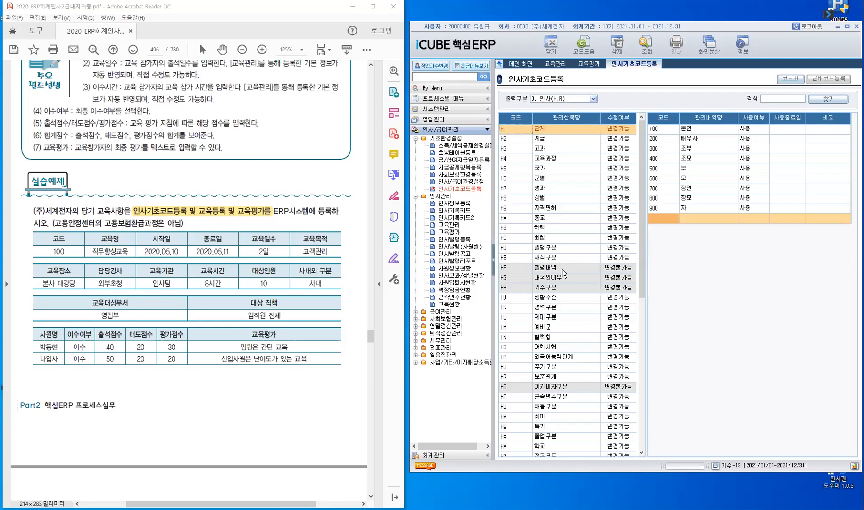
{"action": "scroll", "coordinate": [562, 269], "scroll_direction": "down", "scroll_amount": 7}
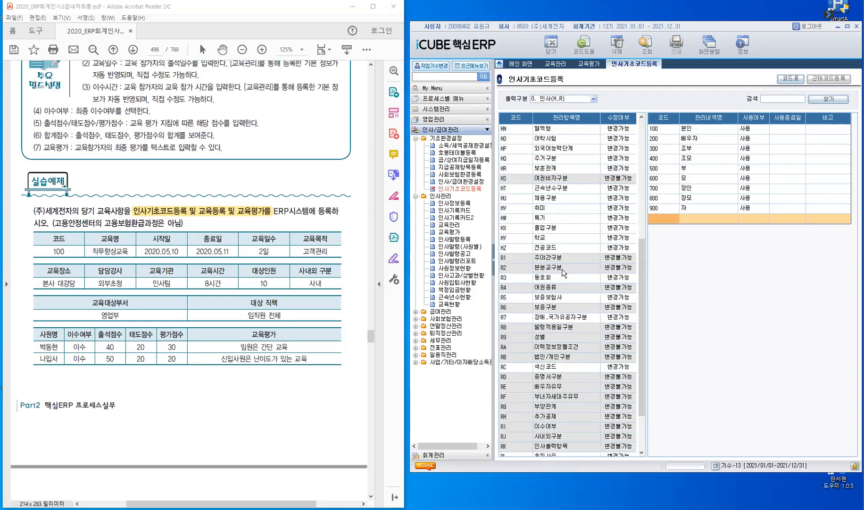
{"action": "scroll", "coordinate": [562, 269], "scroll_direction": "down", "scroll_amount": 2}
{"action": "scroll", "coordinate": [563, 272], "scroll_direction": "up", "scroll_amount": 1}
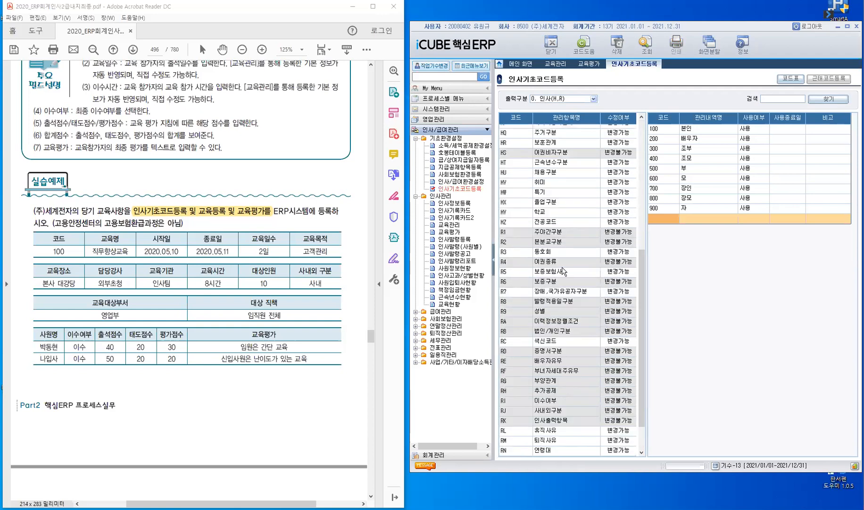
{"action": "scroll", "coordinate": [564, 273], "scroll_direction": "up", "scroll_amount": 1}
{"action": "scroll", "coordinate": [557, 143], "scroll_direction": "up", "scroll_amount": 3}
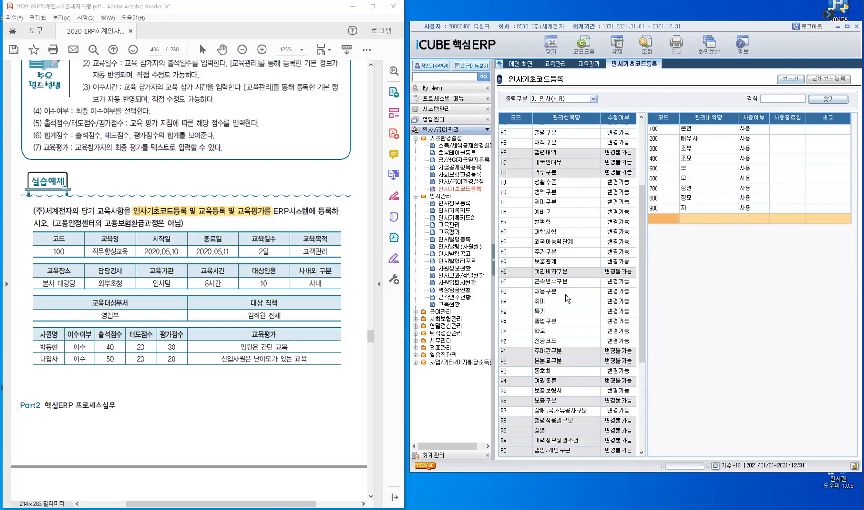
{"action": "scroll", "coordinate": [564, 291], "scroll_direction": "up", "scroll_amount": 3}
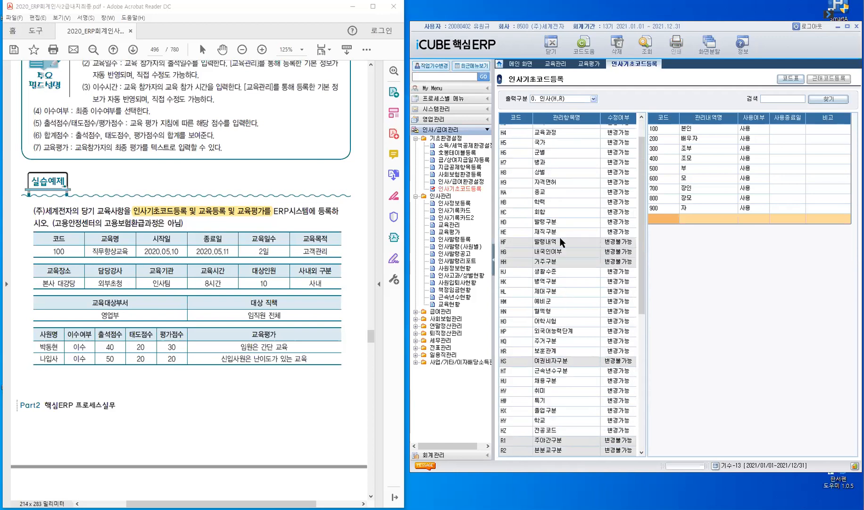
{"action": "scroll", "coordinate": [513, 157], "scroll_direction": "up", "scroll_amount": 1}
{"action": "left_click", "coordinate": [513, 158]}
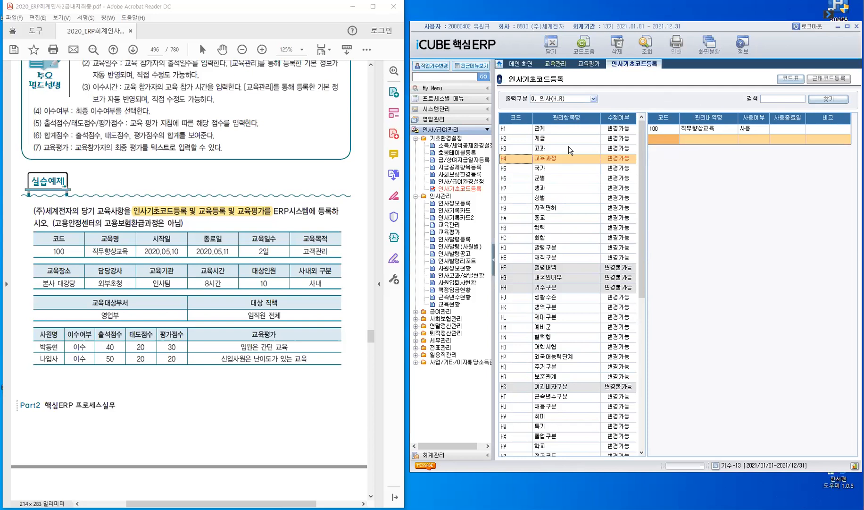
{"action": "left_click", "coordinate": [556, 64]}
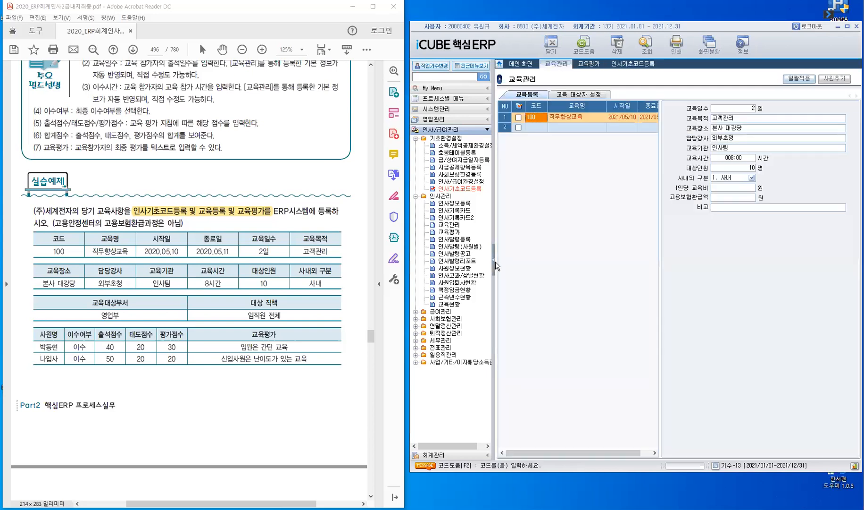
Load course 100 직무향상교육 on the 교육 대상자 설정 page via the course code lookup
{"action": "left_click", "coordinate": [495, 266]}
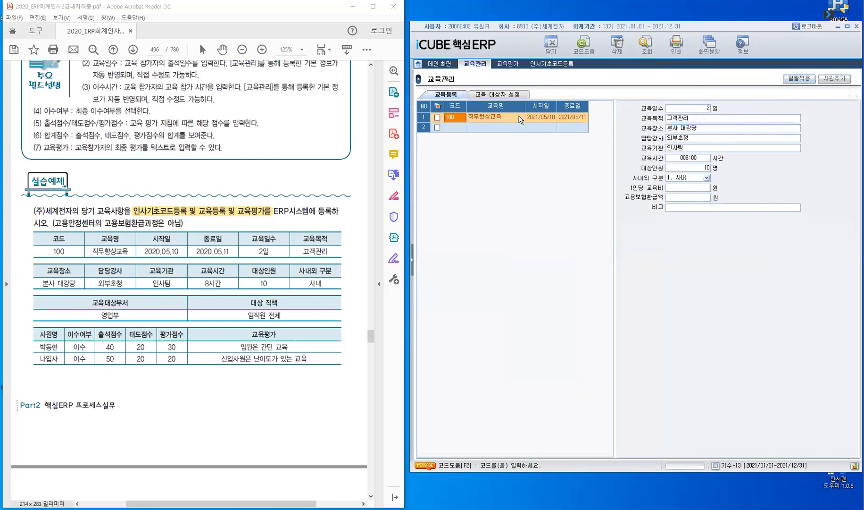
{"action": "left_click", "coordinate": [506, 94]}
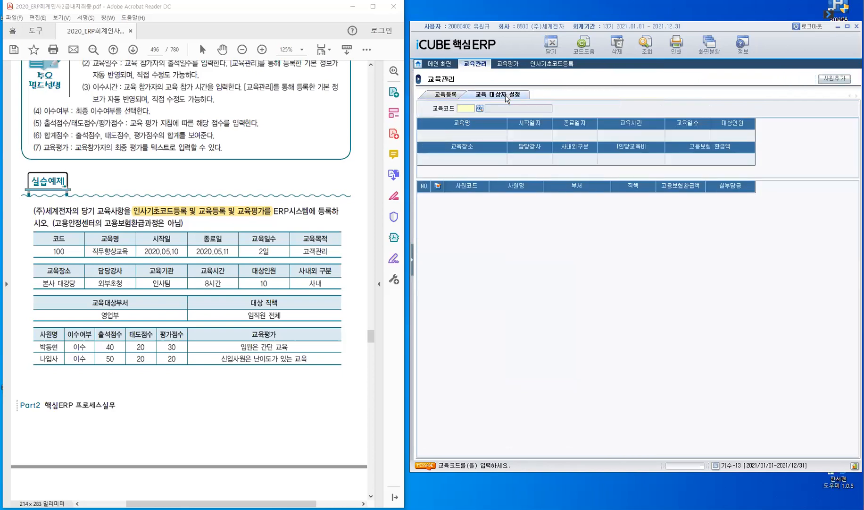
{"action": "double_click", "coordinate": [466, 112]}
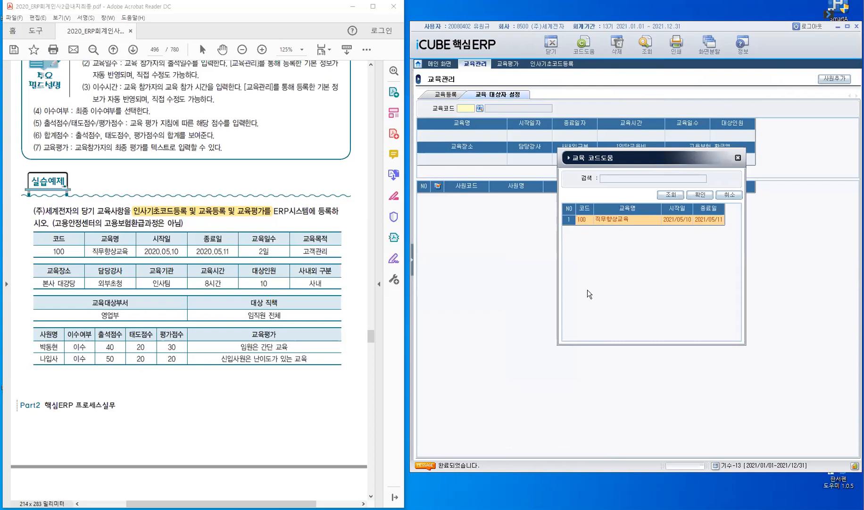
{"action": "left_click", "coordinate": [583, 218]}
{"action": "left_click", "coordinate": [700, 196]}
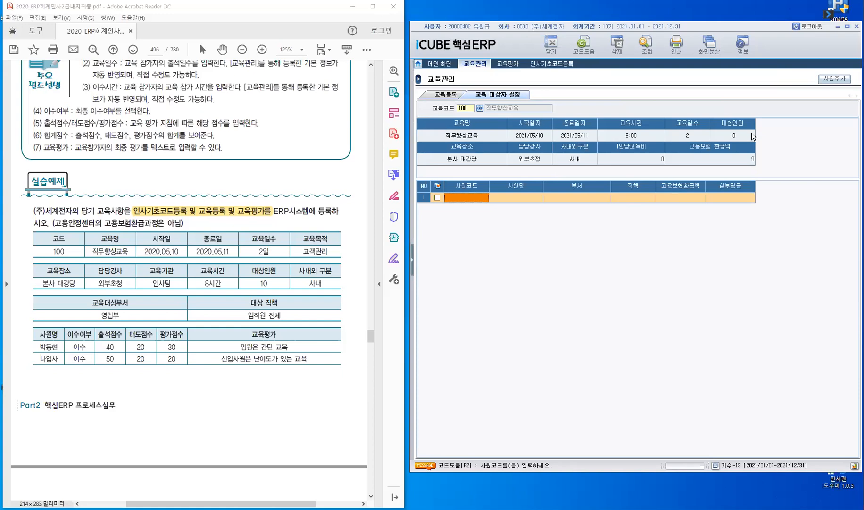
Open the 교육대상자 추가 window for course 100 and show its 분류기준 options
{"action": "left_click", "coordinate": [476, 198]}
{"action": "key", "text": "F2"}
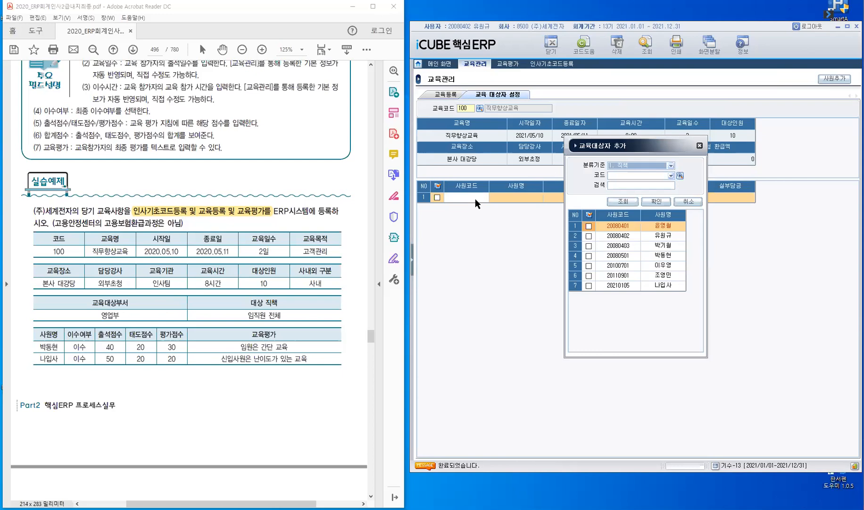
{"action": "key", "text": "Escape"}
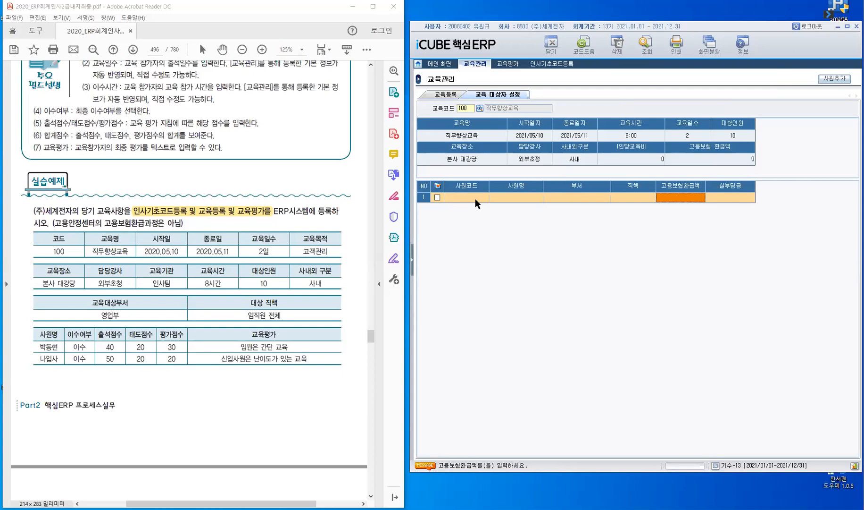
{"action": "left_click", "coordinate": [831, 83]}
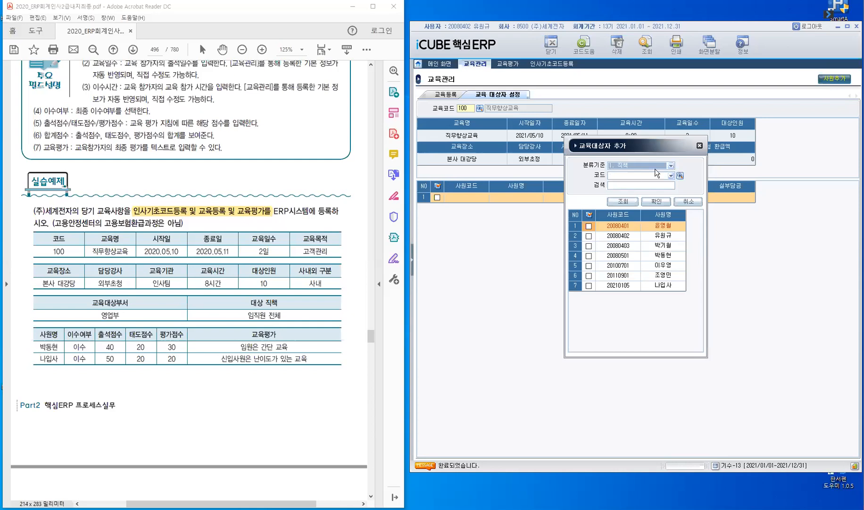
{"action": "left_click", "coordinate": [671, 166]}
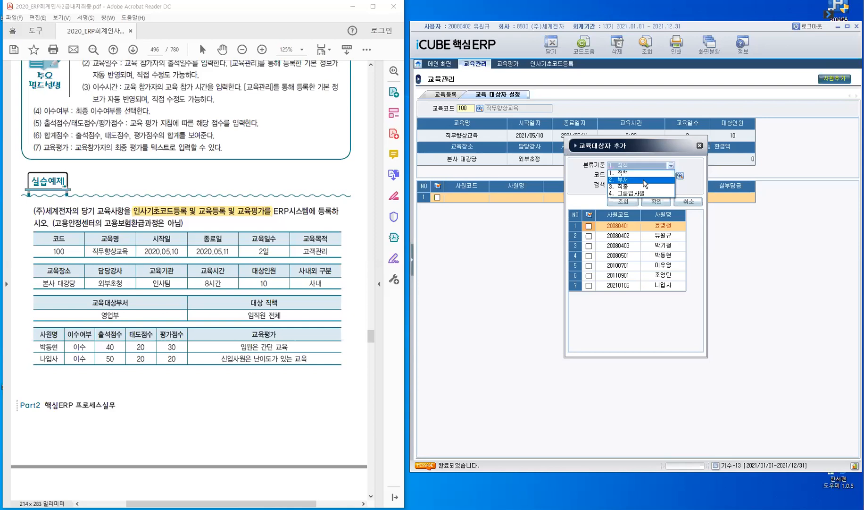
Filter candidates by department 2100 영업부 and add both 영업부 employees as course 100 trainees
{"action": "left_click", "coordinate": [645, 181]}
{"action": "left_click", "coordinate": [671, 178]}
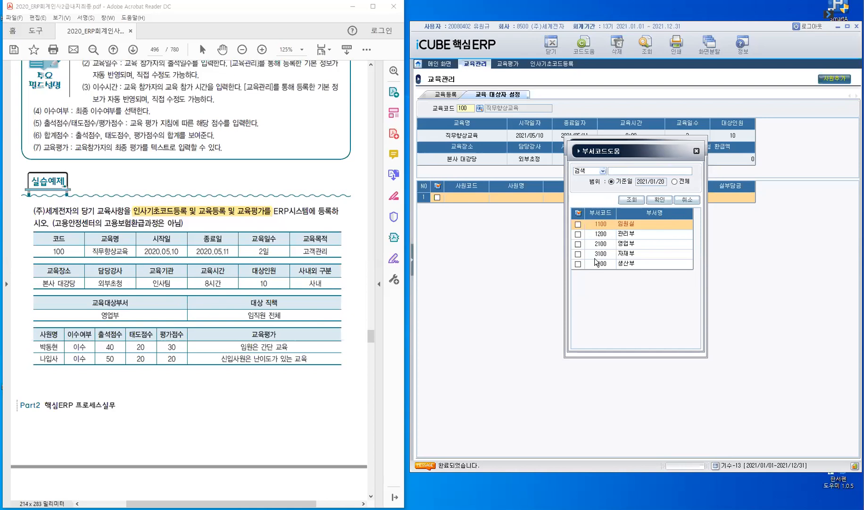
{"action": "left_click", "coordinate": [577, 244]}
{"action": "left_click", "coordinate": [659, 200]}
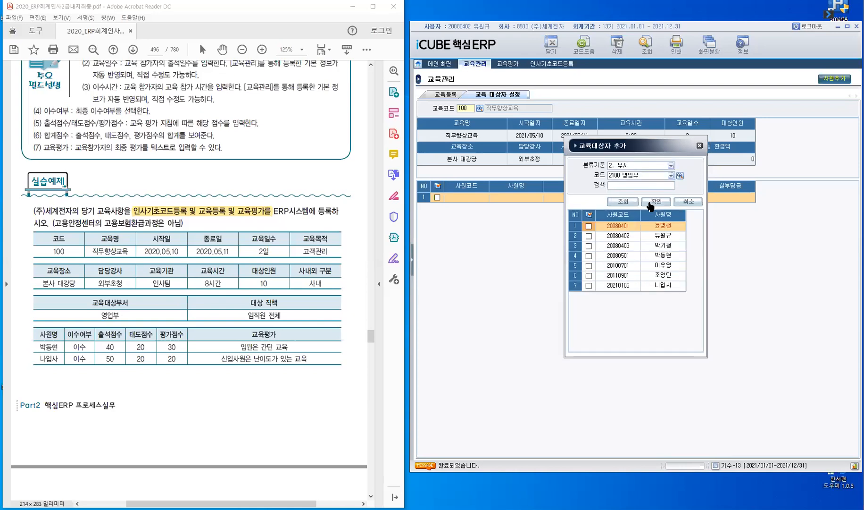
{"action": "left_click", "coordinate": [626, 202]}
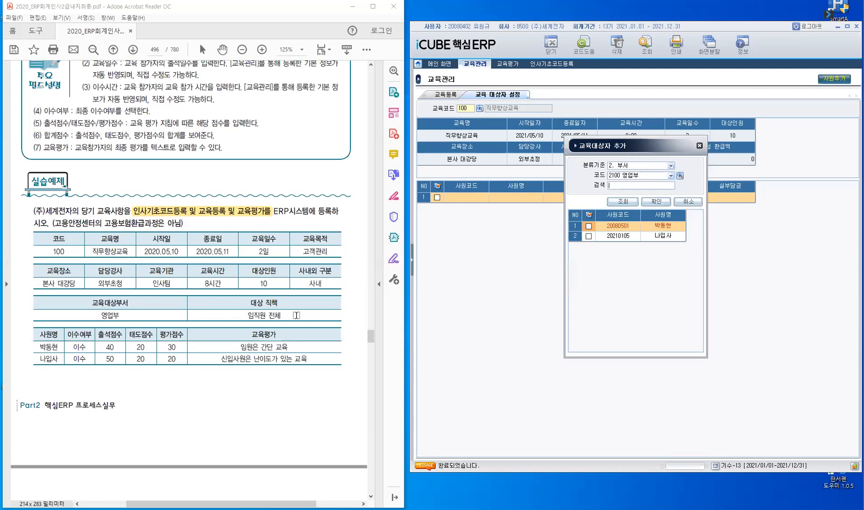
{"action": "left_click", "coordinate": [590, 216]}
{"action": "left_click", "coordinate": [657, 201]}
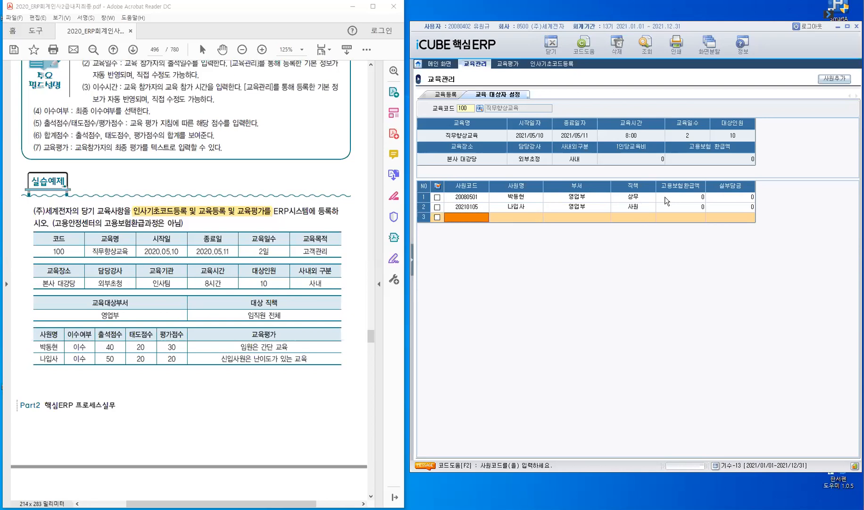
{"action": "left_click", "coordinate": [413, 264]}
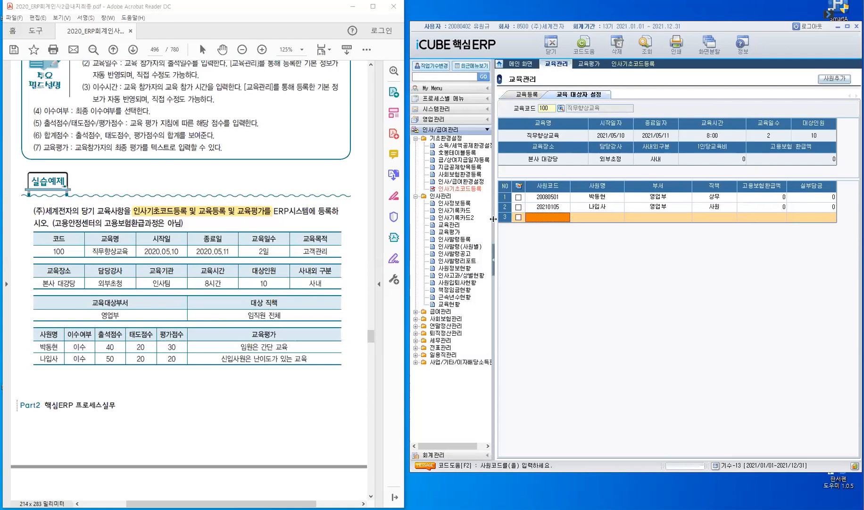
Open 교육평가 and load course 100 직무향상교육 with its two trainees
{"action": "left_click", "coordinate": [457, 234]}
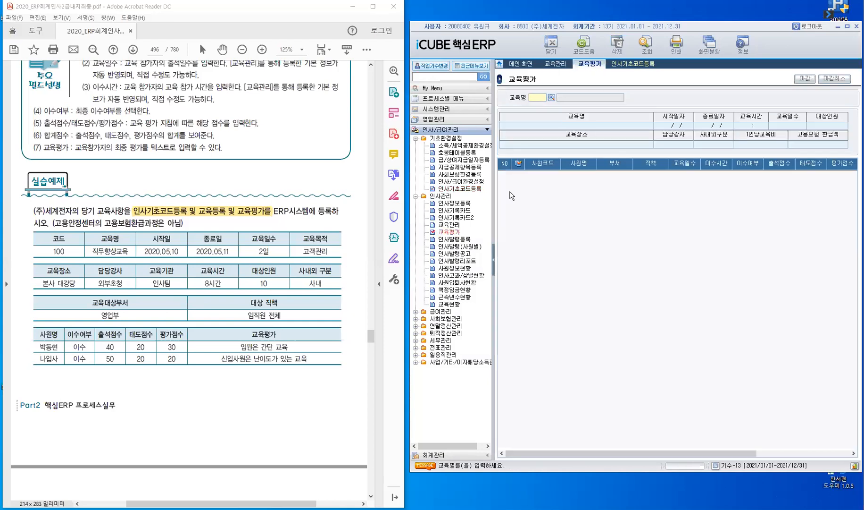
{"action": "right_click", "coordinate": [482, 110]}
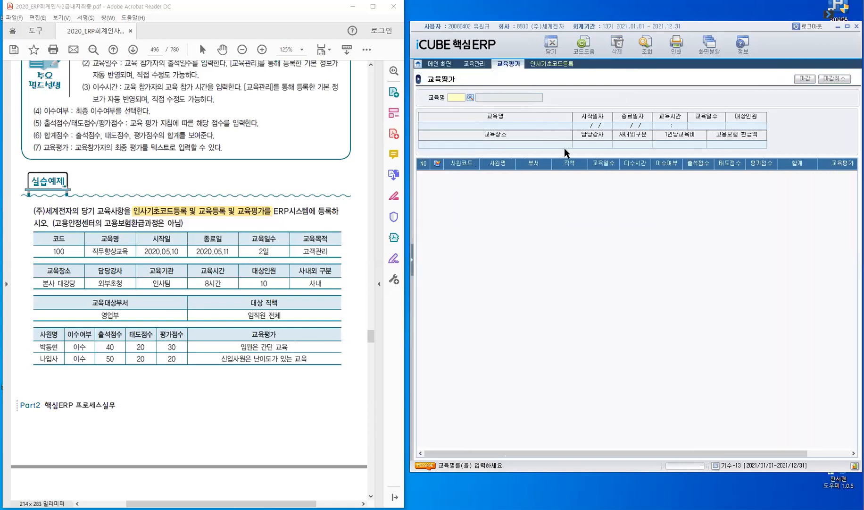
{"action": "key", "text": "F2"}
{"action": "left_click", "coordinate": [707, 201]}
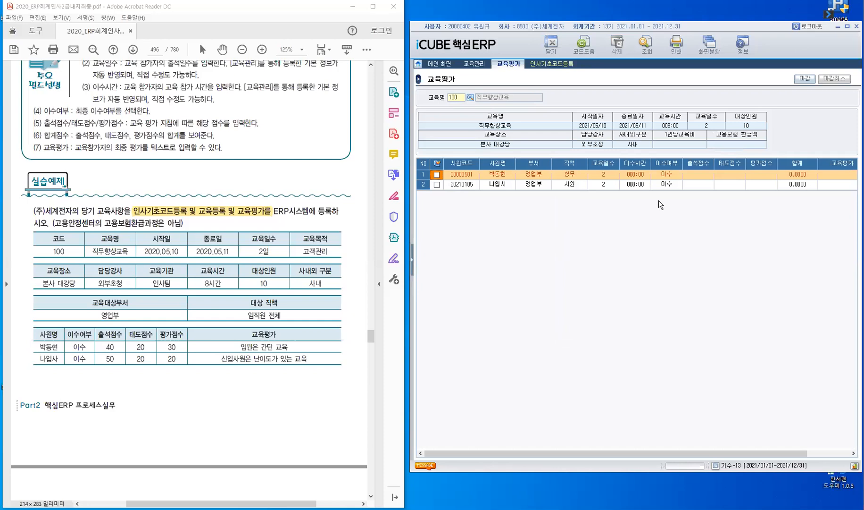
Give the first trainee scores 40, 20, 30 and the comment '임원은 간단 교육'
{"action": "left_click", "coordinate": [695, 175]}
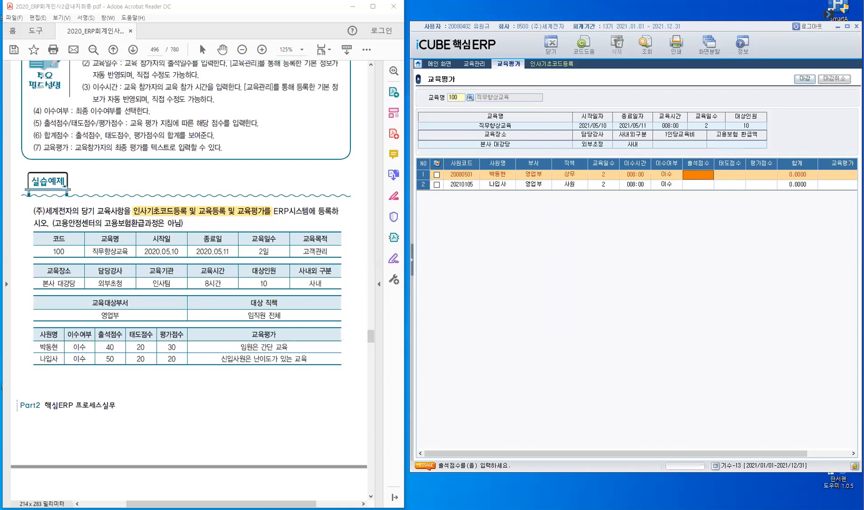
{"action": "type", "text": "40"}
{"action": "key", "text": "Return"}
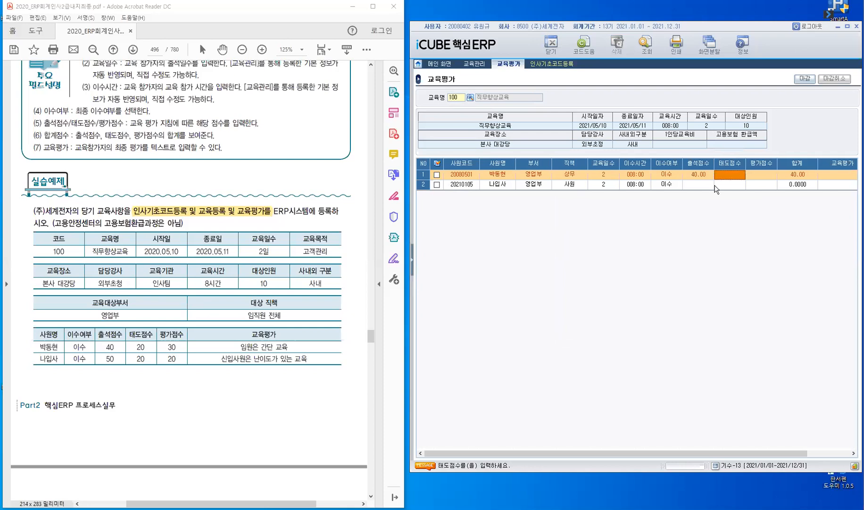
{"action": "type", "text": "20"}
{"action": "key", "text": "Return"}
{"action": "type", "text": "30"}
{"action": "key", "text": "Return"}
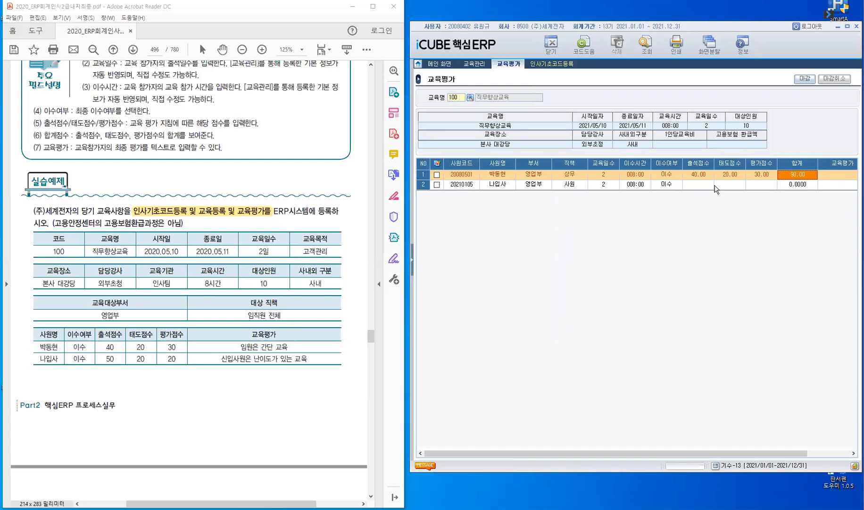
{"action": "key", "text": "Return"}
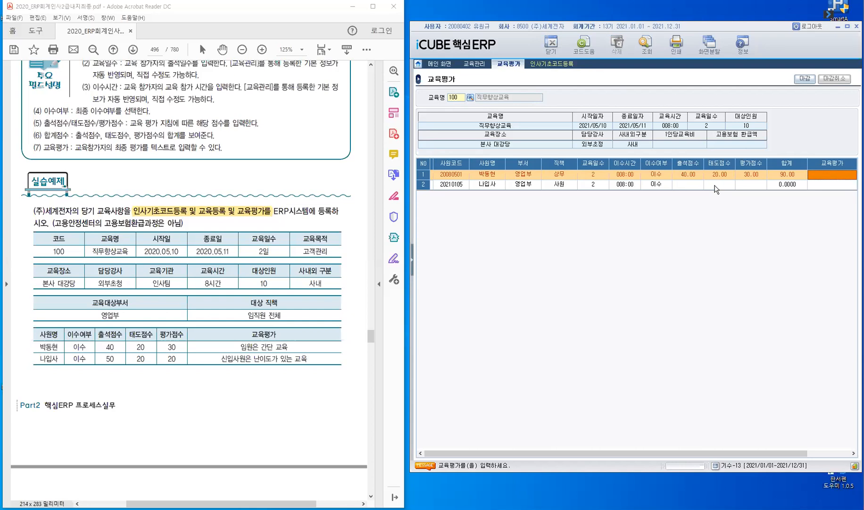
{"action": "type", "text": "임은"}
{"action": "key", "text": "BackSpace"}
{"action": "key", "text": "BackSpace"}
{"action": "type", "text": "임"}
{"action": "type", "text": "원"}
{"action": "type", "text": "은 ㄱ"}
{"action": "type", "text": "ㅏㄴ"}
{"action": "type", "text": "단 교육"}
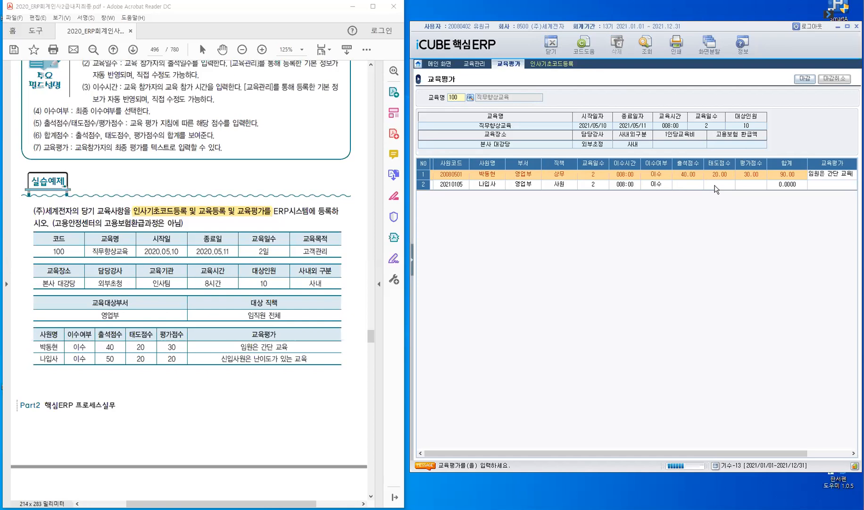
{"action": "key", "text": "Return"}
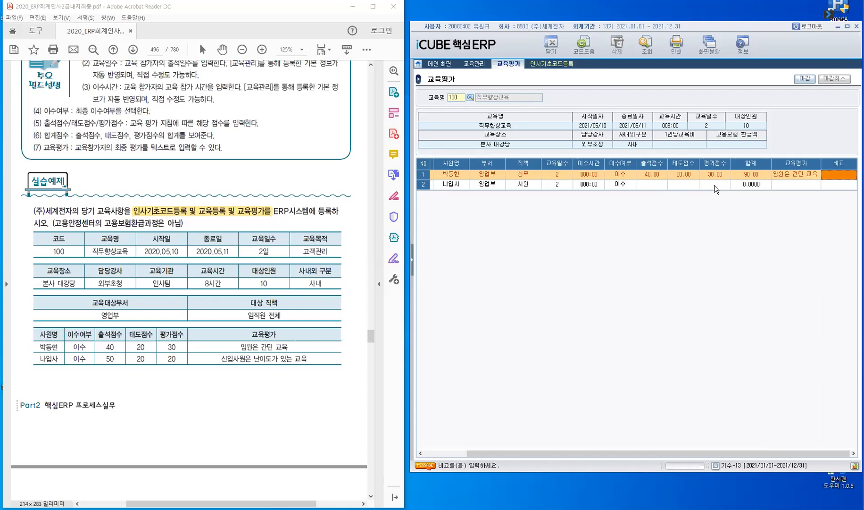
Give the second trainee scores 50, 20, 20 and the comment '신입사원 난이도가 있는 교육'
{"action": "key", "text": "Return"}
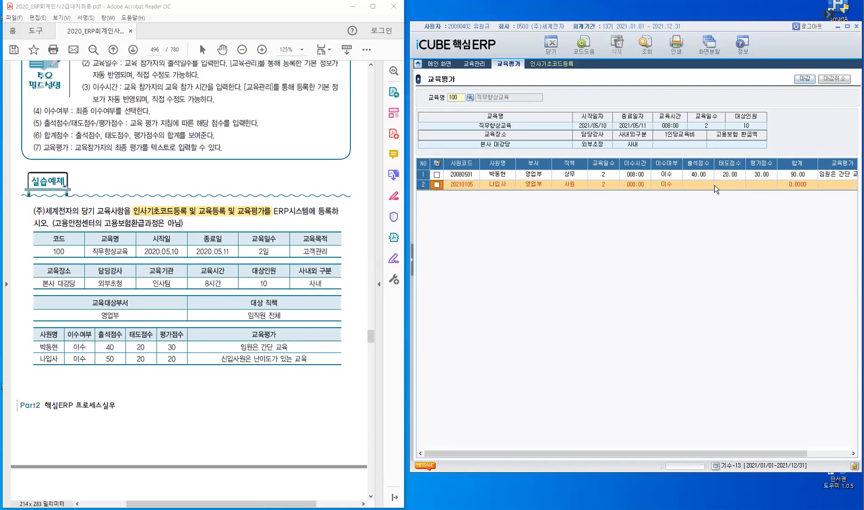
{"action": "key", "text": "Return"}
{"action": "key", "text": "Return"}
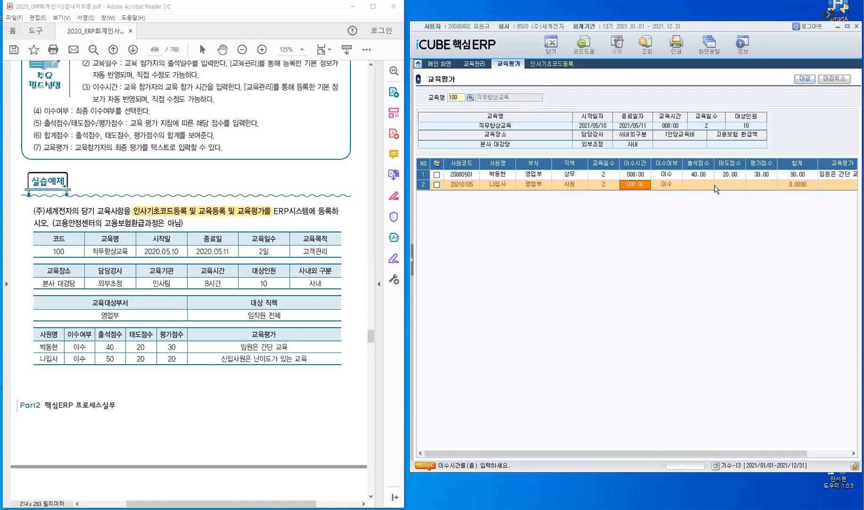
{"action": "key", "text": "Return"}
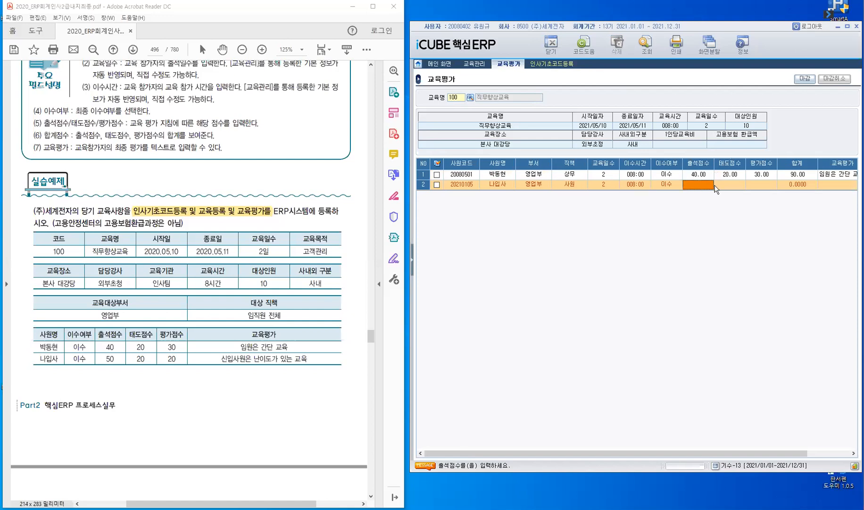
{"action": "type", "text": "50"}
{"action": "key", "text": "Return"}
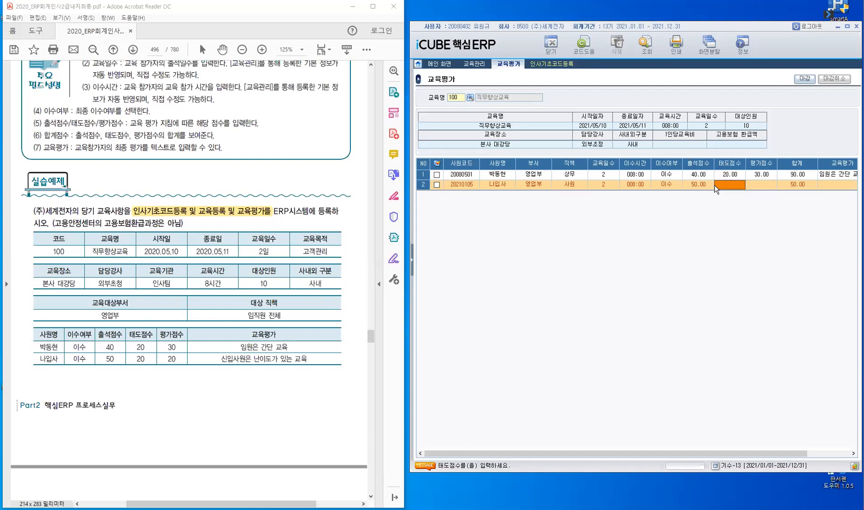
{"action": "type", "text": "20"}
{"action": "key", "text": "Return"}
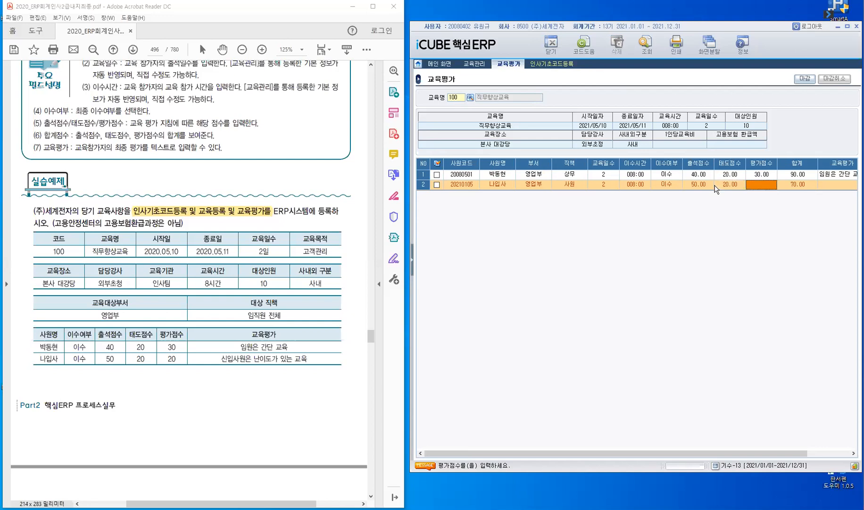
{"action": "type", "text": "20"}
{"action": "key", "text": "Return"}
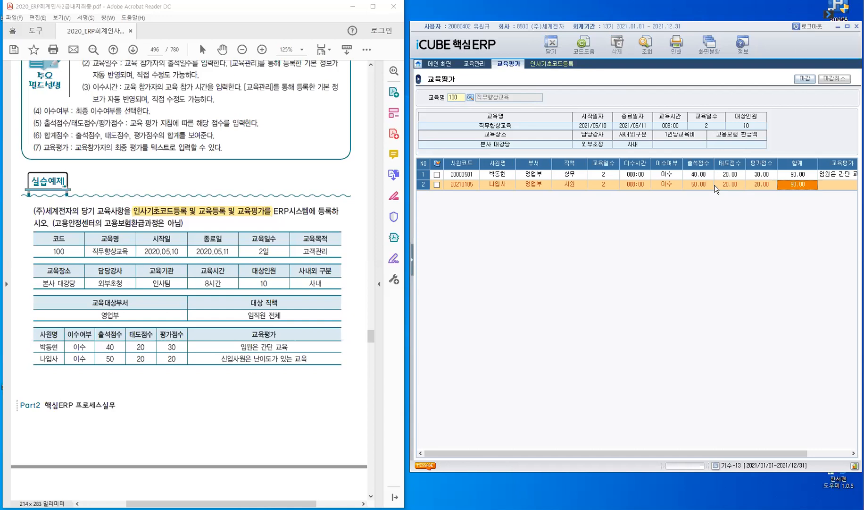
{"action": "key", "text": "Return"}
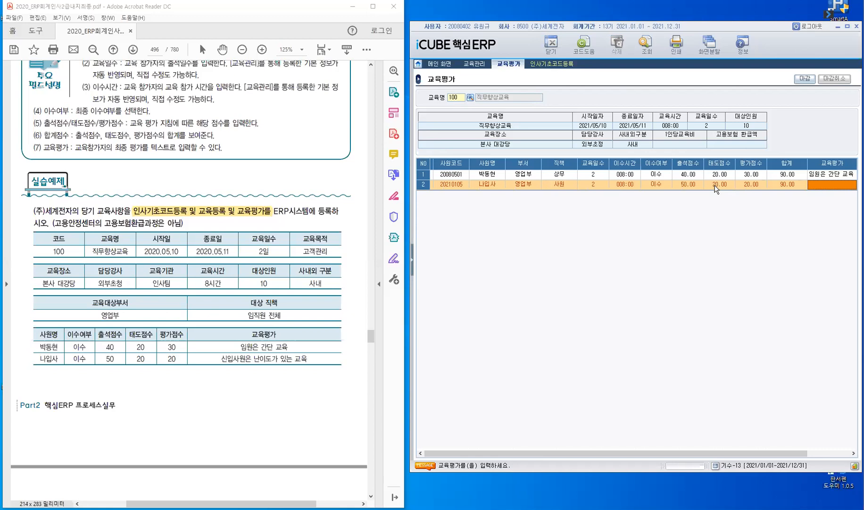
{"action": "type", "text": "신이"}
{"action": "type", "text": "입사"}
{"action": "type", "text": "원 "}
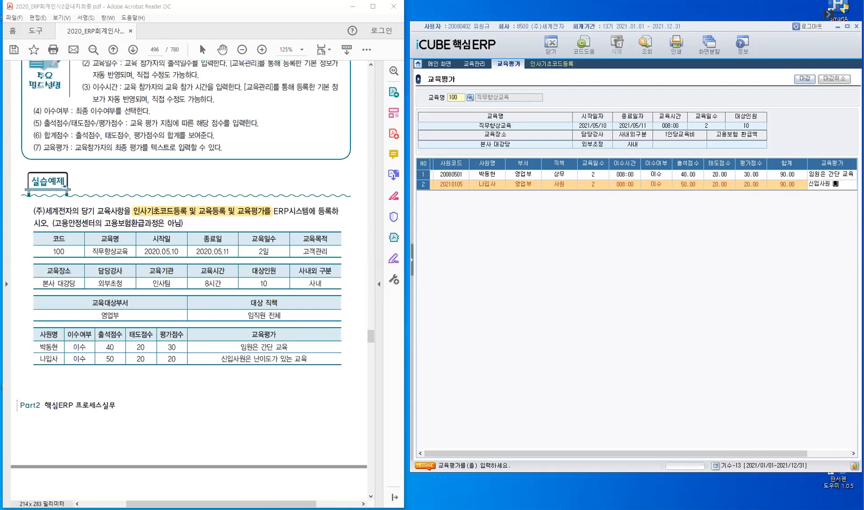
{"action": "type", "text": "난"}
{"action": "type", "text": "이"}
{"action": "type", "text": "도가"}
{"action": "type", "text": " 있"}
{"action": "type", "text": "는 교육"}
{"action": "key", "text": "BackSpace"}
{"action": "key", "text": "BackSpace"}
{"action": "type", "text": "교육"}
{"action": "key", "text": "Return"}
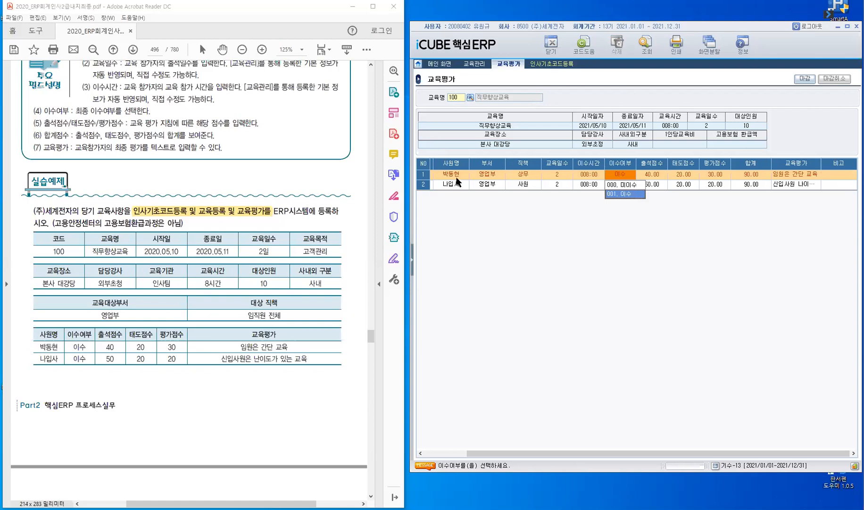
Select both trainees' rows and close (마감) their course 100 evaluations
{"action": "left_click", "coordinate": [642, 455]}
{"action": "left_click_drag", "start_coordinate": [643, 456], "coordinate": [486, 469]}
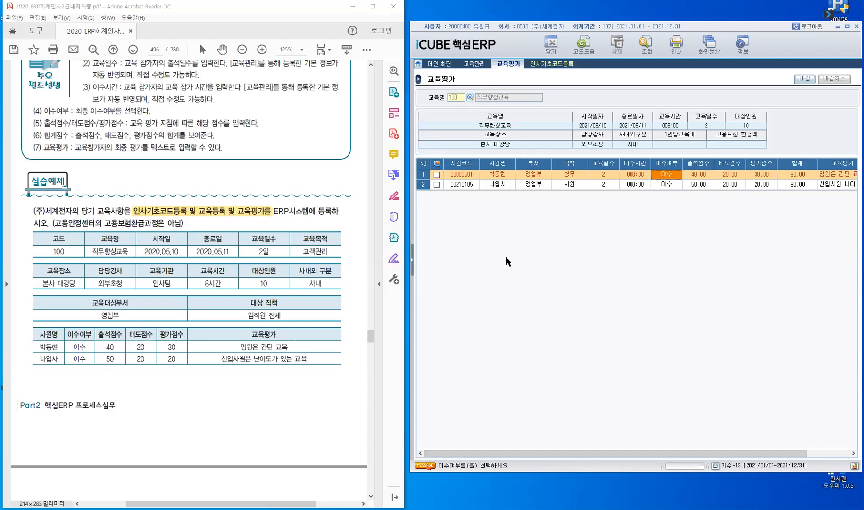
{"action": "left_click", "coordinate": [437, 164]}
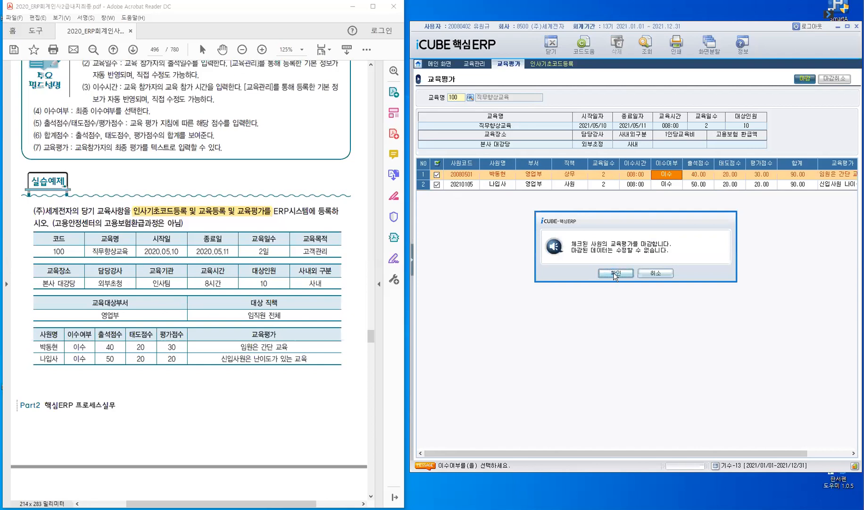
{"action": "left_click", "coordinate": [615, 273]}
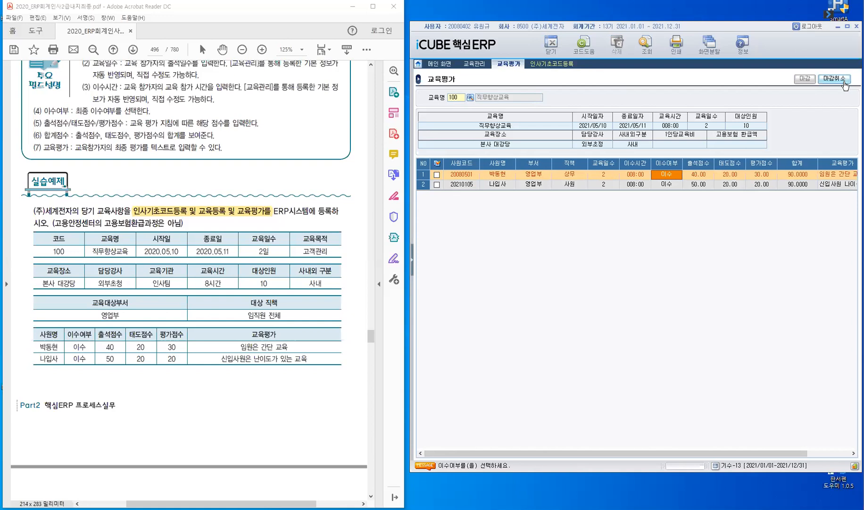
{"action": "left_click", "coordinate": [437, 161]}
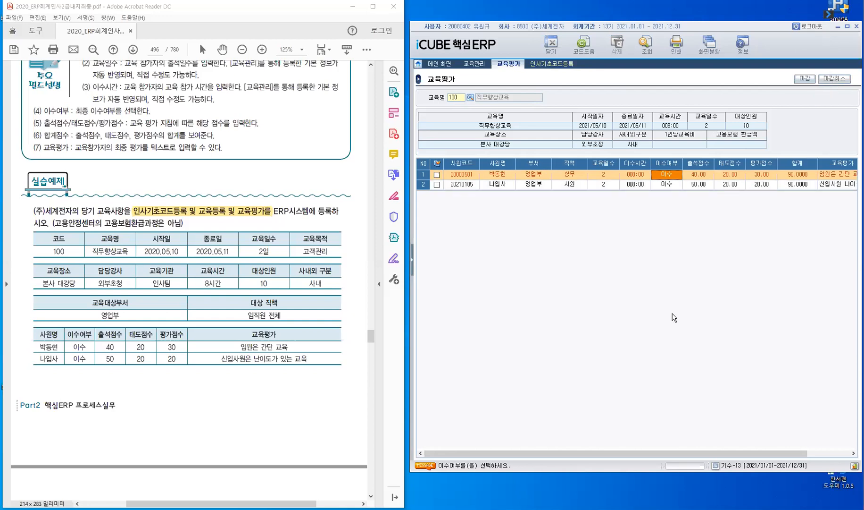
{"action": "left_click", "coordinate": [437, 161]}
{"action": "left_click", "coordinate": [804, 79]}
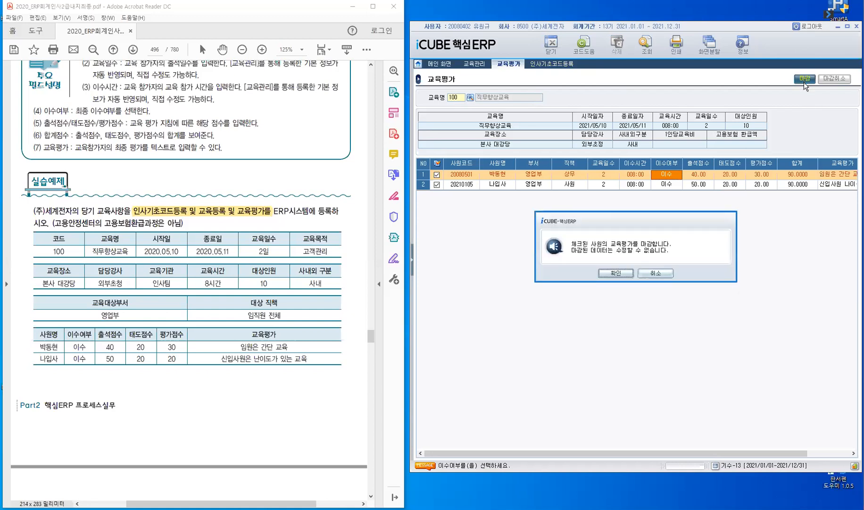
{"action": "left_click", "coordinate": [618, 273]}
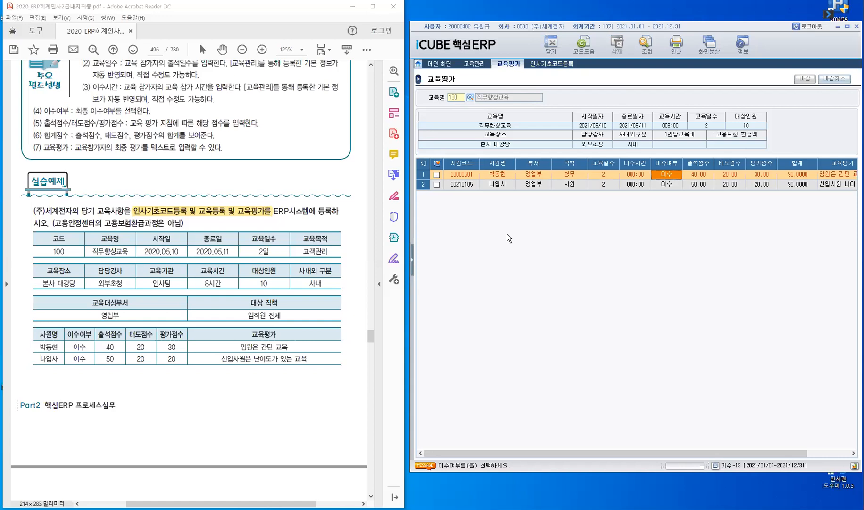
Open 교육현황 with the training period 2021/01/01–2021/12/31 and run the query
{"action": "left_click", "coordinate": [413, 262]}
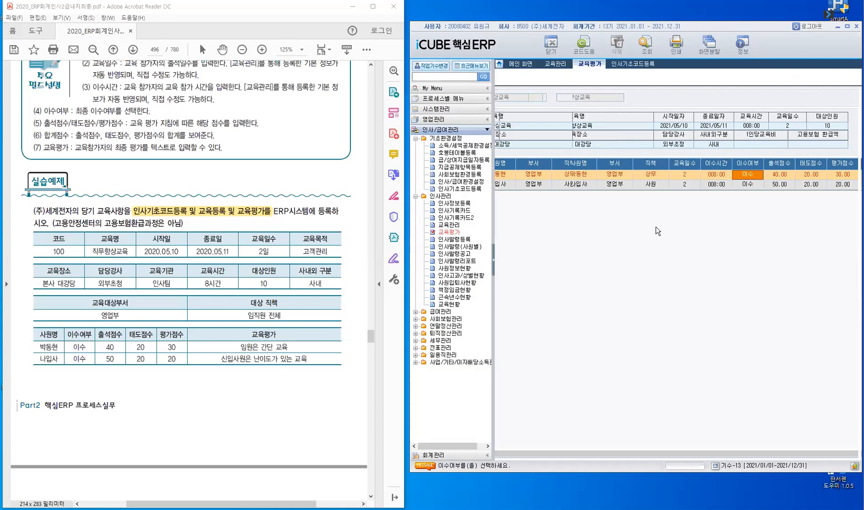
{"action": "left_click", "coordinate": [457, 303]}
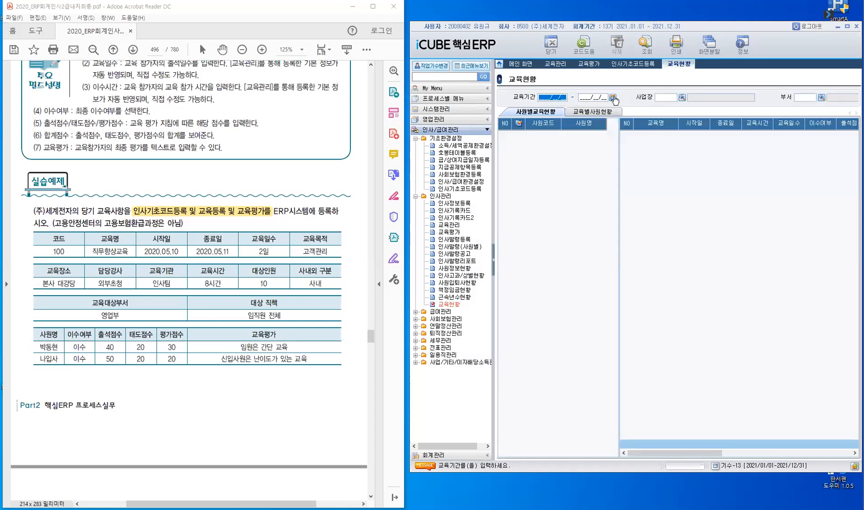
{"action": "left_click", "coordinate": [614, 98]}
{"action": "left_click", "coordinate": [613, 97]}
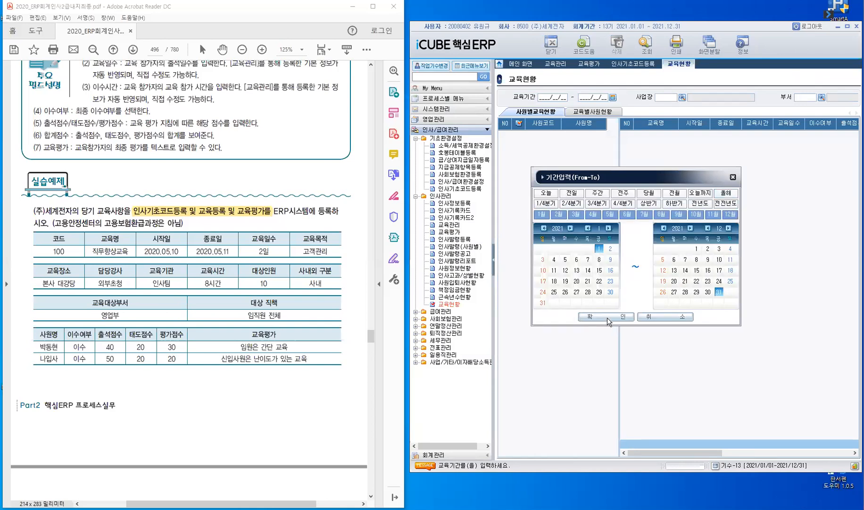
{"action": "left_click", "coordinate": [608, 317]}
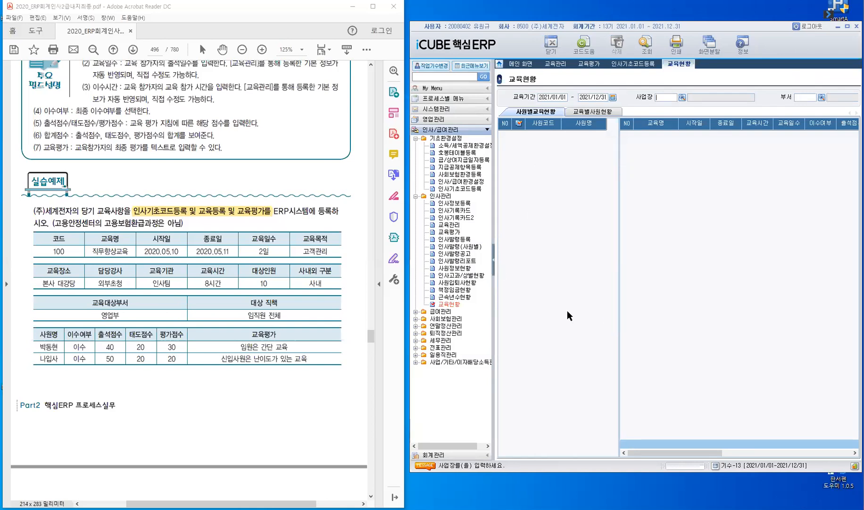
{"action": "left_click", "coordinate": [494, 260]}
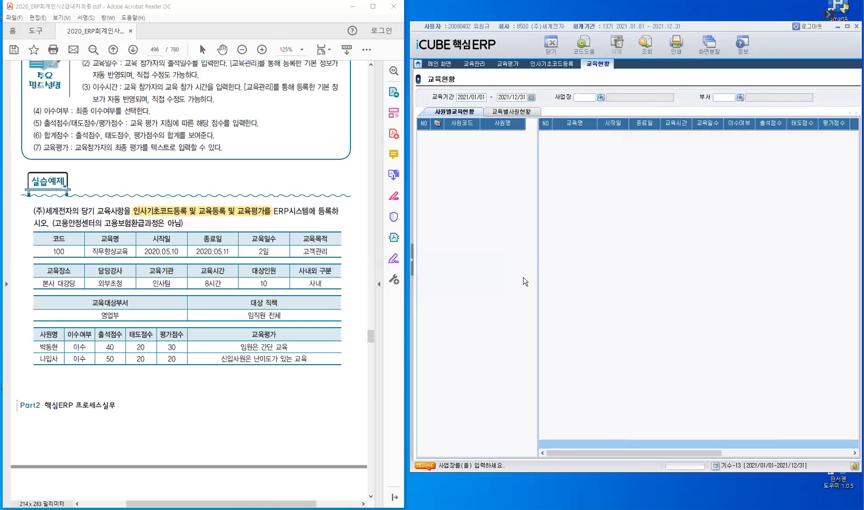
{"action": "key", "text": "Return"}
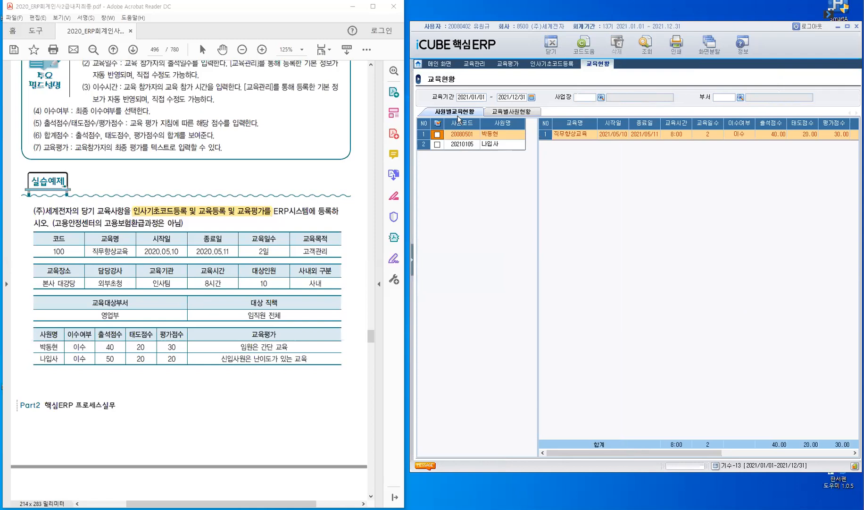
Switch 교육현황 to the 교육별사원현황 view showing course 100's two trainees
{"action": "left_click", "coordinate": [518, 113]}
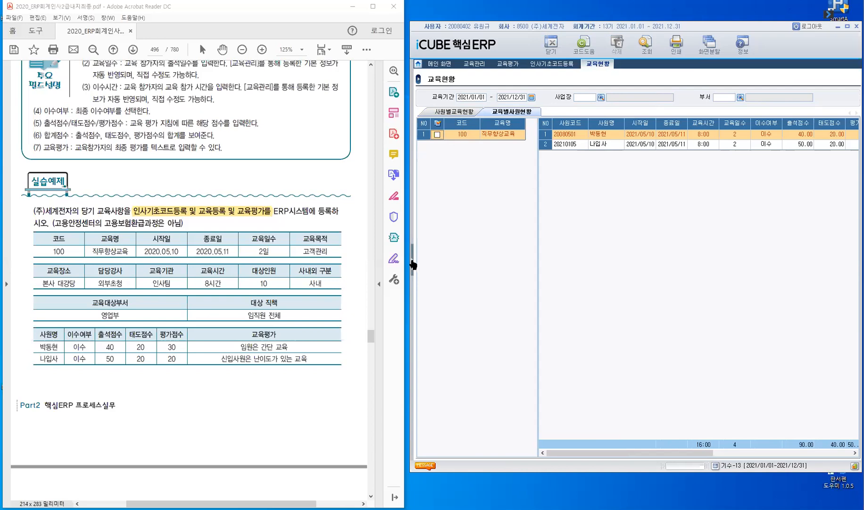
{"action": "left_click", "coordinate": [413, 281]}
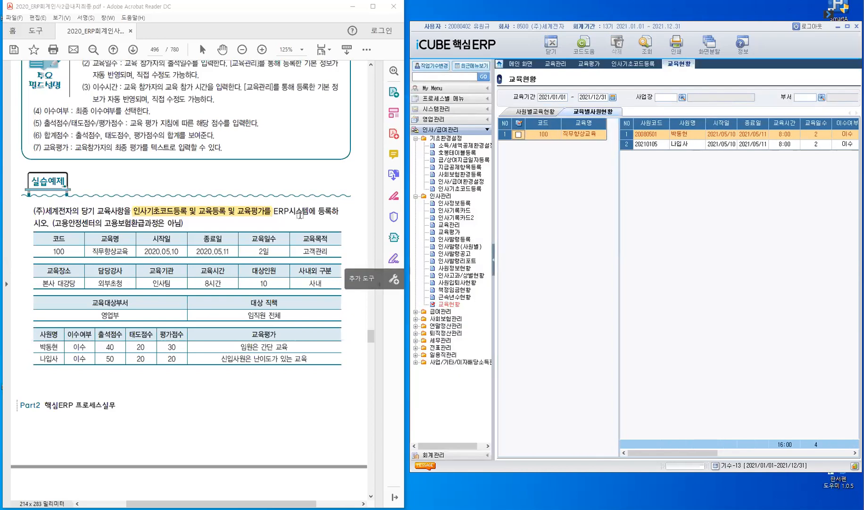
{"action": "scroll", "coordinate": [299, 227], "scroll_direction": "down", "scroll_amount": 3}
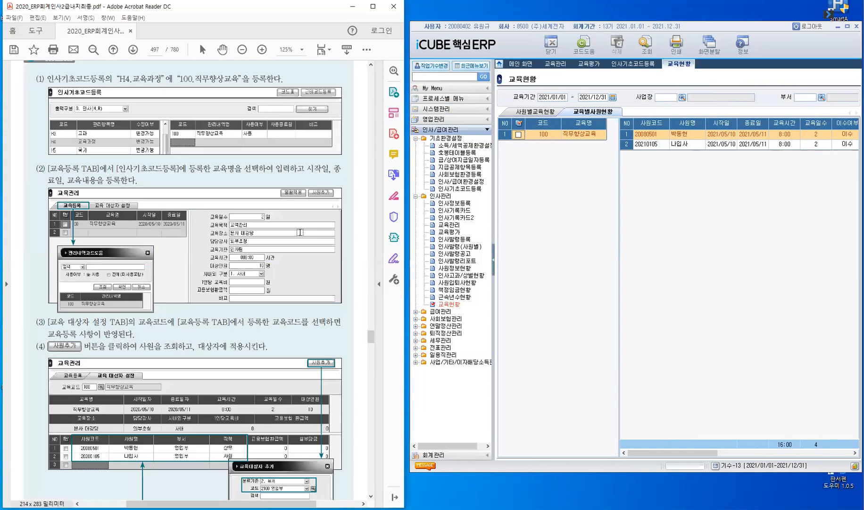
{"action": "scroll", "coordinate": [300, 231], "scroll_direction": "down", "scroll_amount": 5}
{"action": "scroll", "coordinate": [301, 231], "scroll_direction": "down", "scroll_amount": 5}
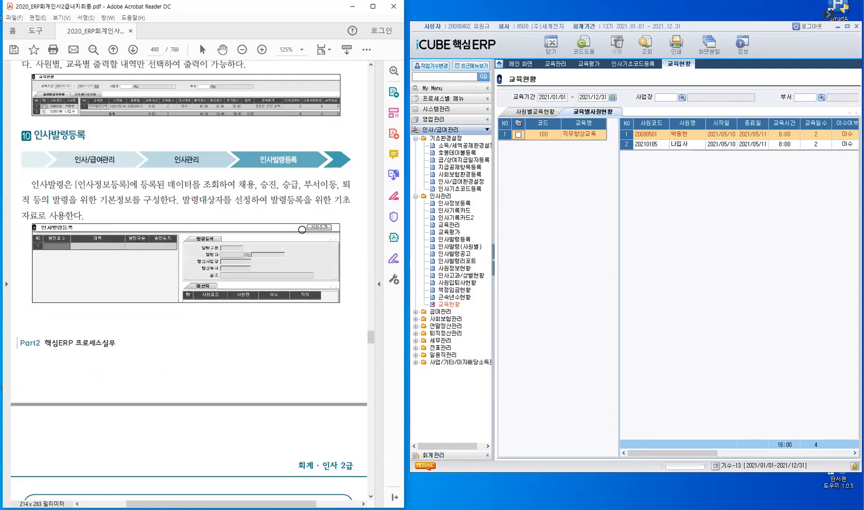
{"action": "scroll", "coordinate": [302, 228], "scroll_direction": "up", "scroll_amount": 9}
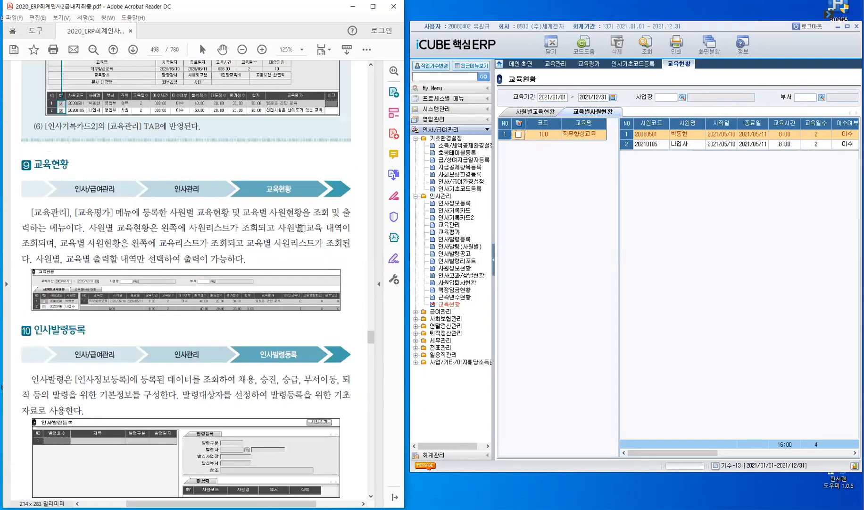
{"action": "scroll", "coordinate": [302, 228], "scroll_direction": "down", "scroll_amount": 8}
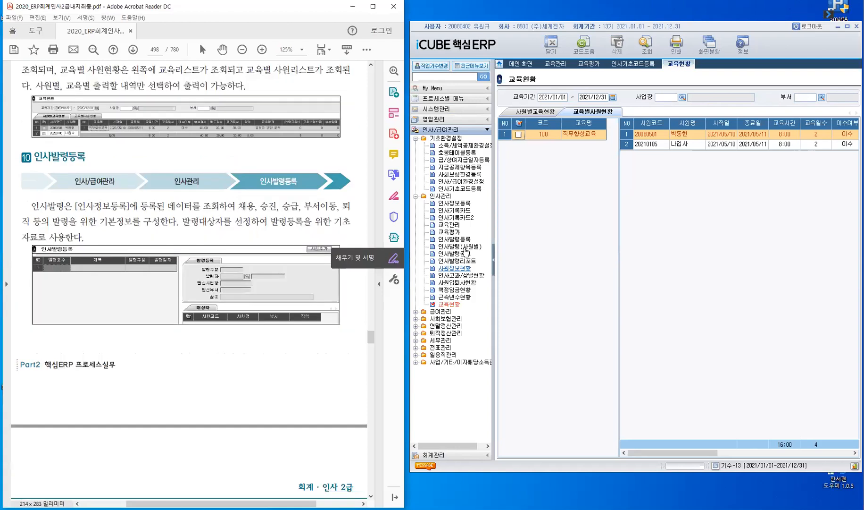